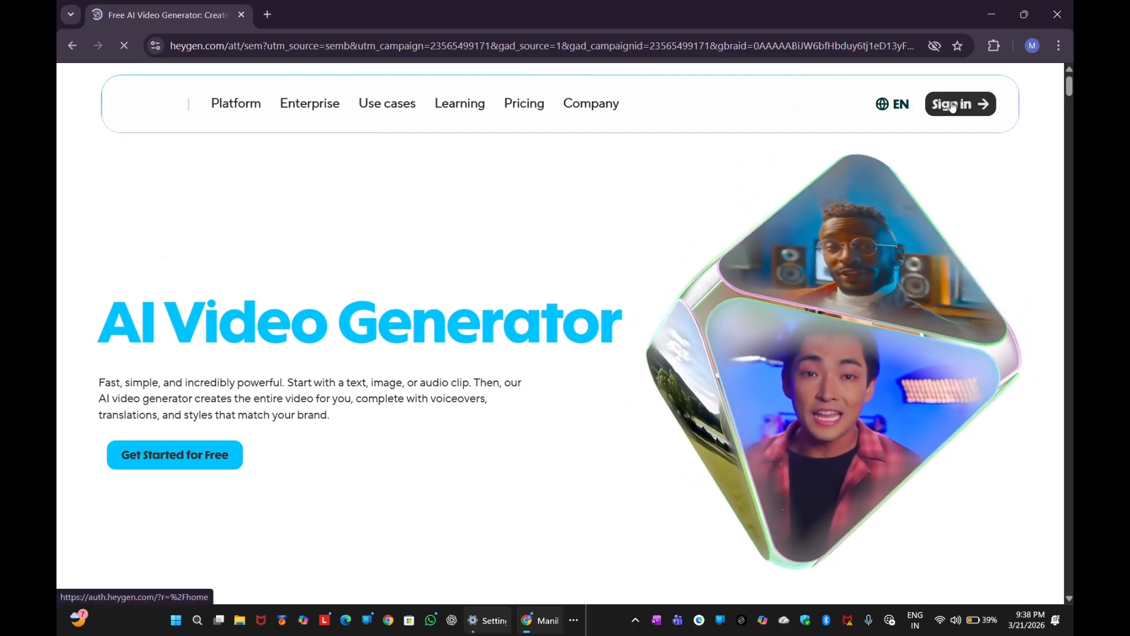
Sign in to HeyGen with the existing Google account and allow it to access the profile information
left_click(953, 105)
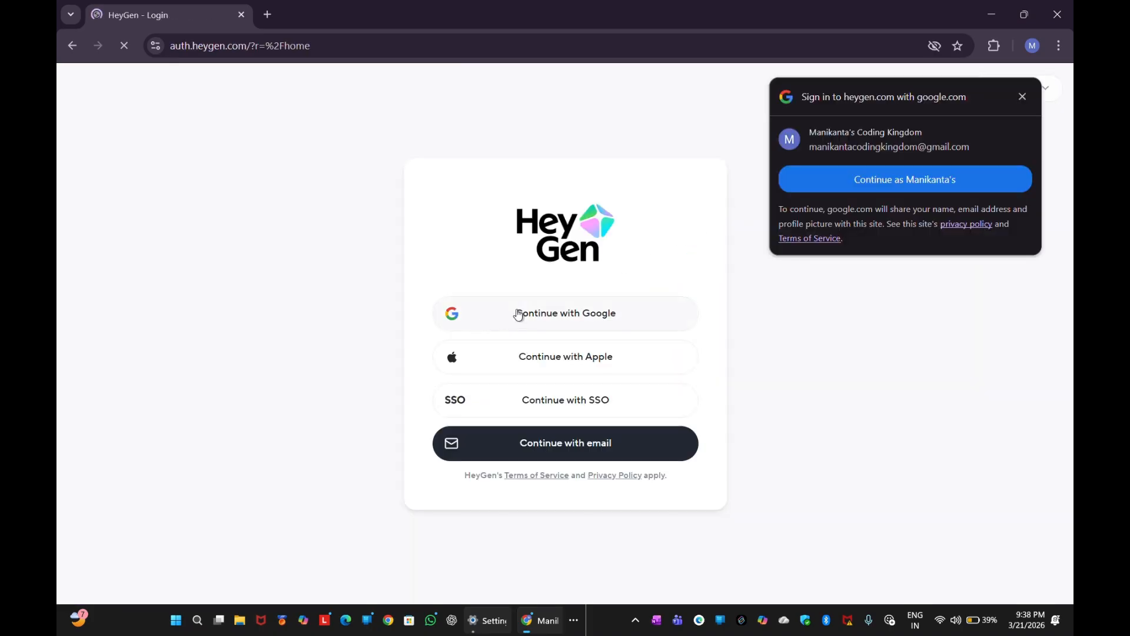
left_click(537, 315)
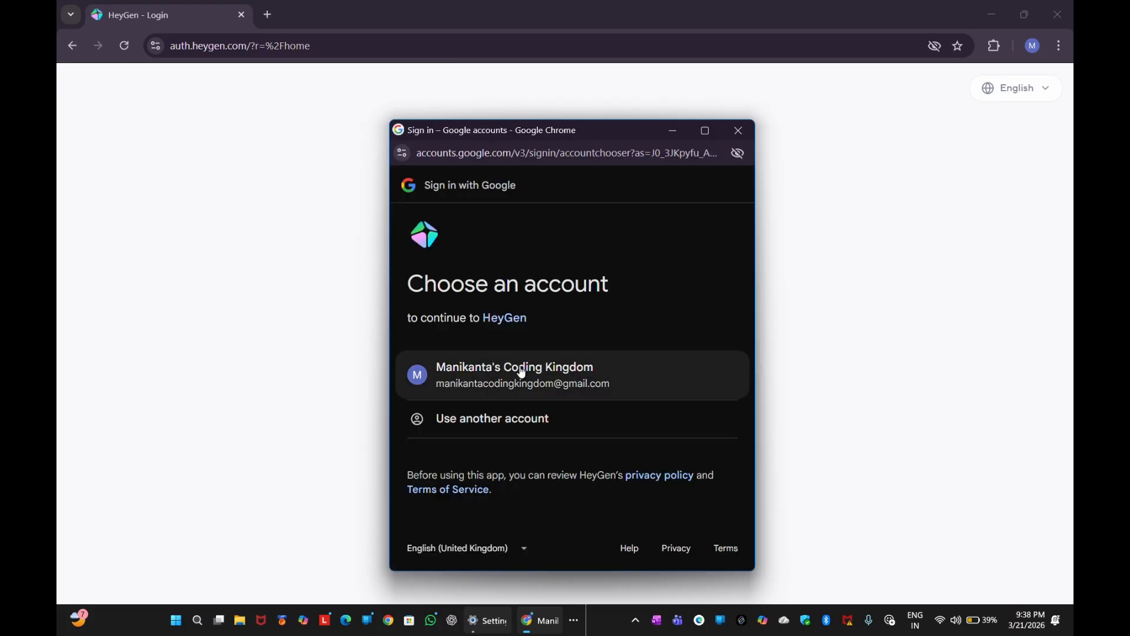
left_click(498, 365)
scroll(588, 361, "down", 3)
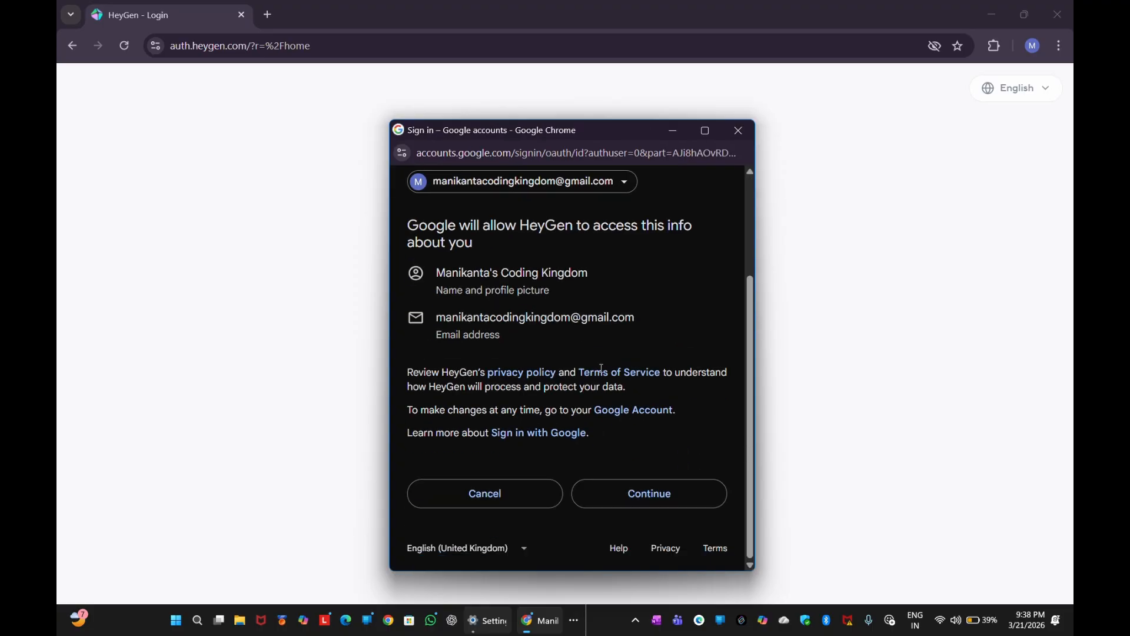
left_click(672, 495)
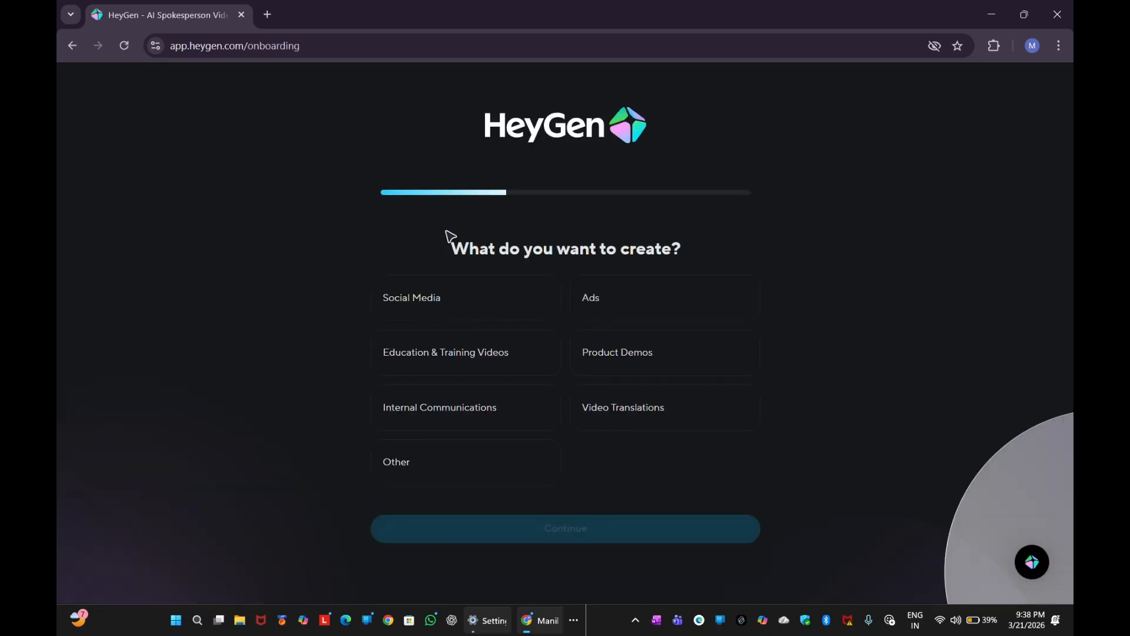
Answer the onboarding questions with Social Media, Education & Training, and "I run my own business or work independently", and submit them
left_click(447, 297)
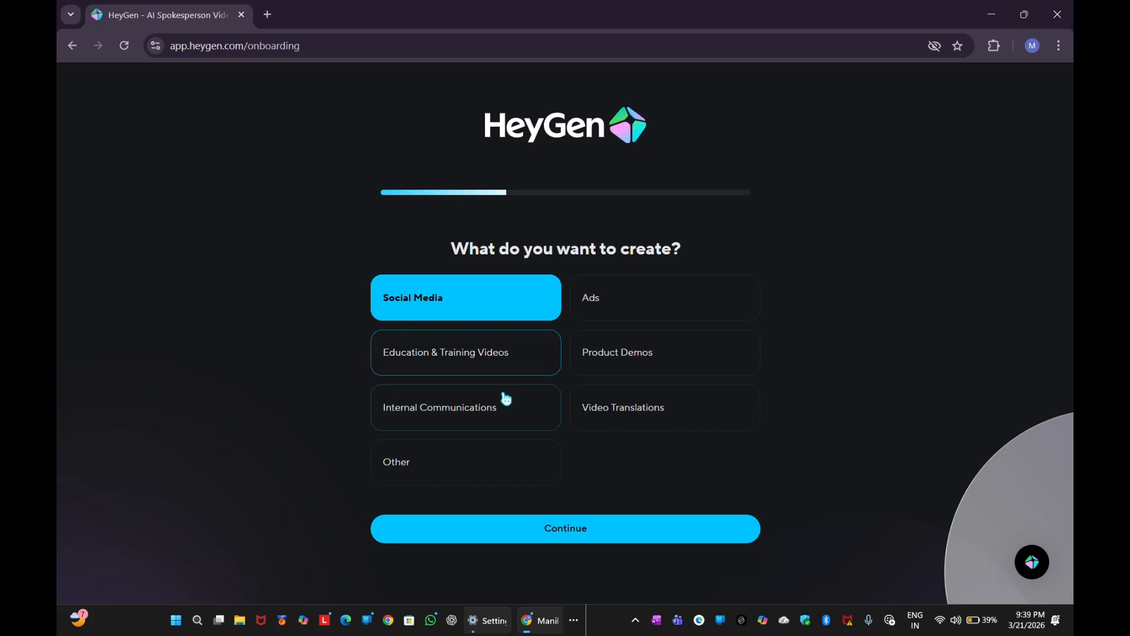
left_click(530, 532)
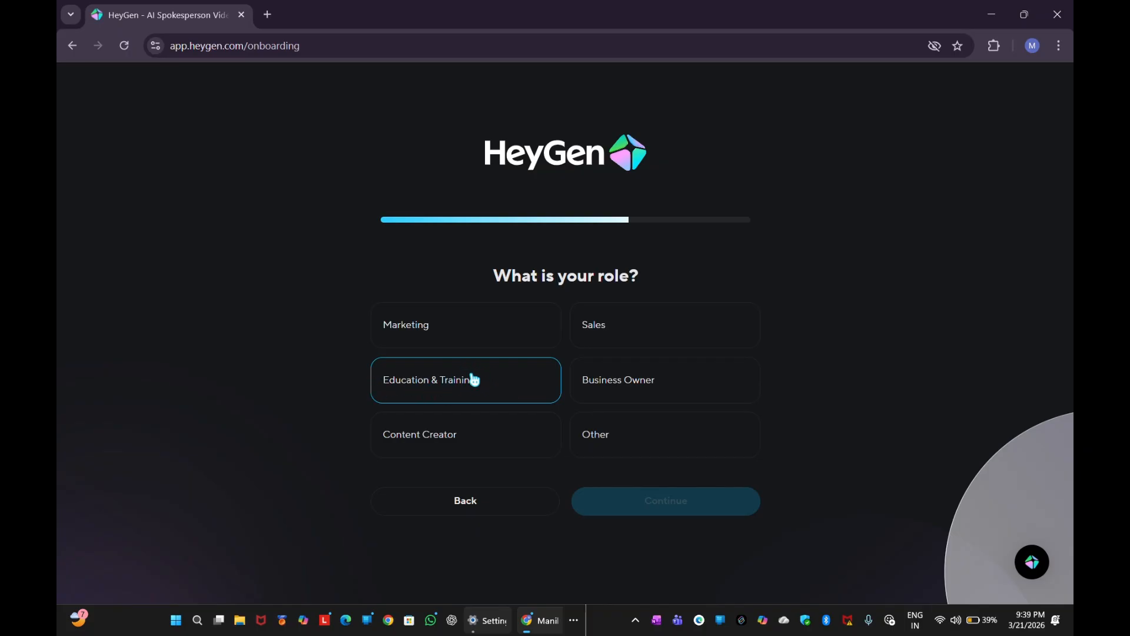
left_click(474, 380)
left_click(666, 505)
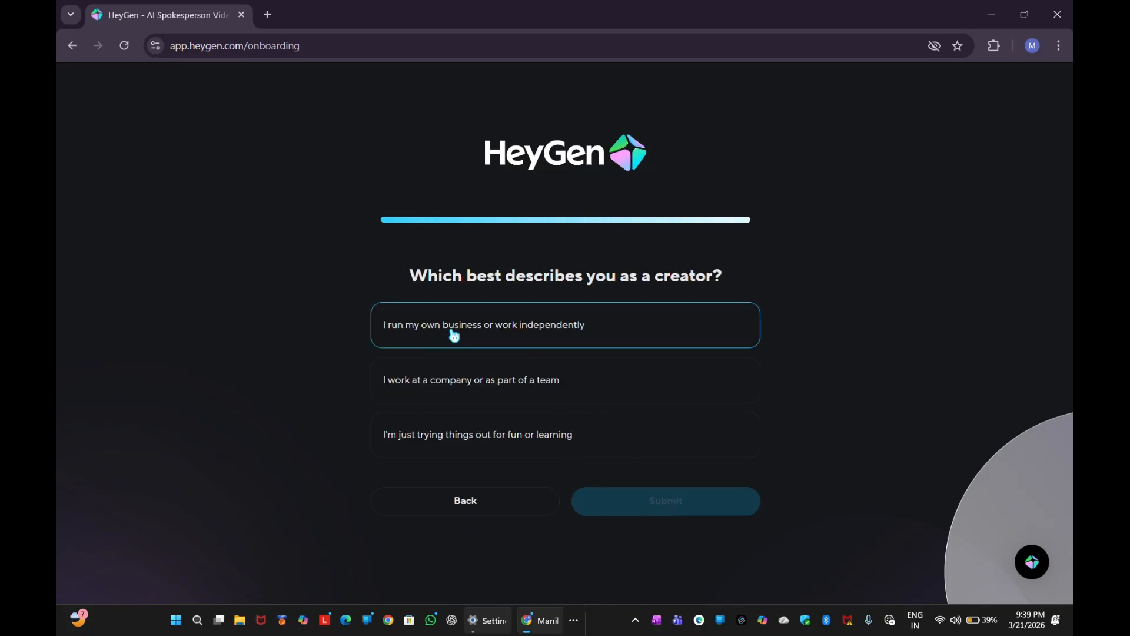
left_click(454, 335)
left_click(626, 502)
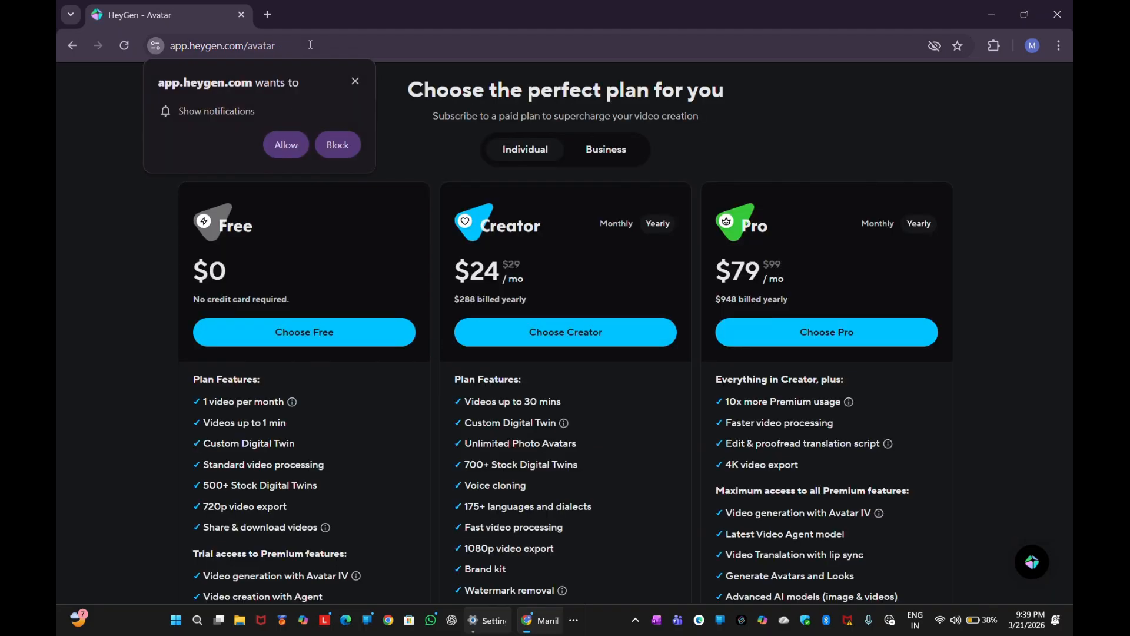
Block the site's notifications and choose the Free individual plan
left_click(337, 145)
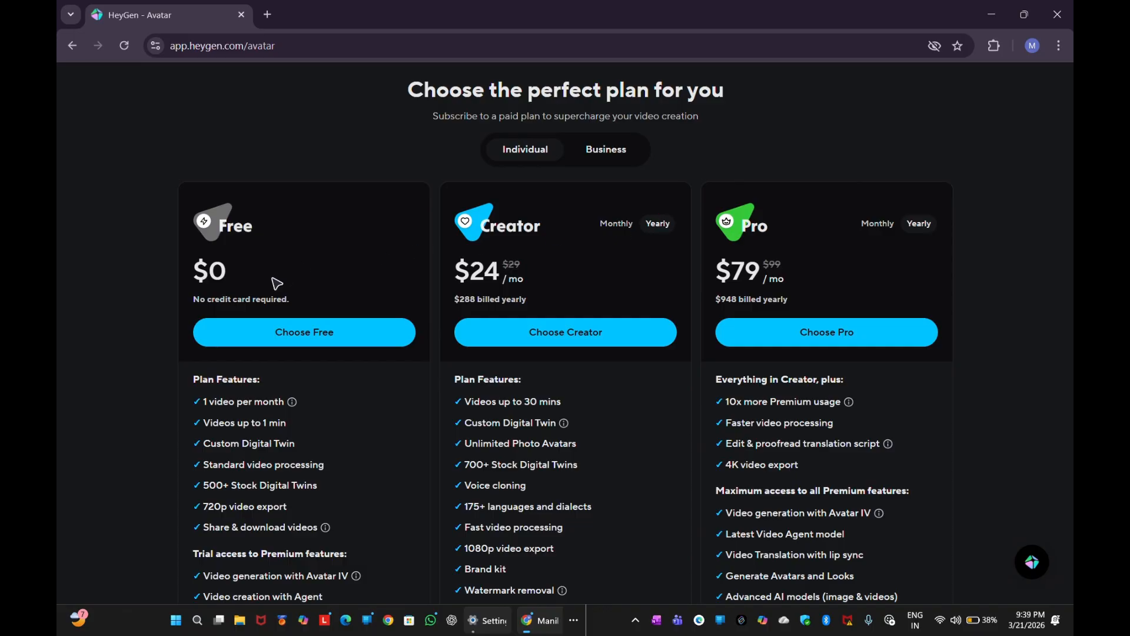
left_click(264, 339)
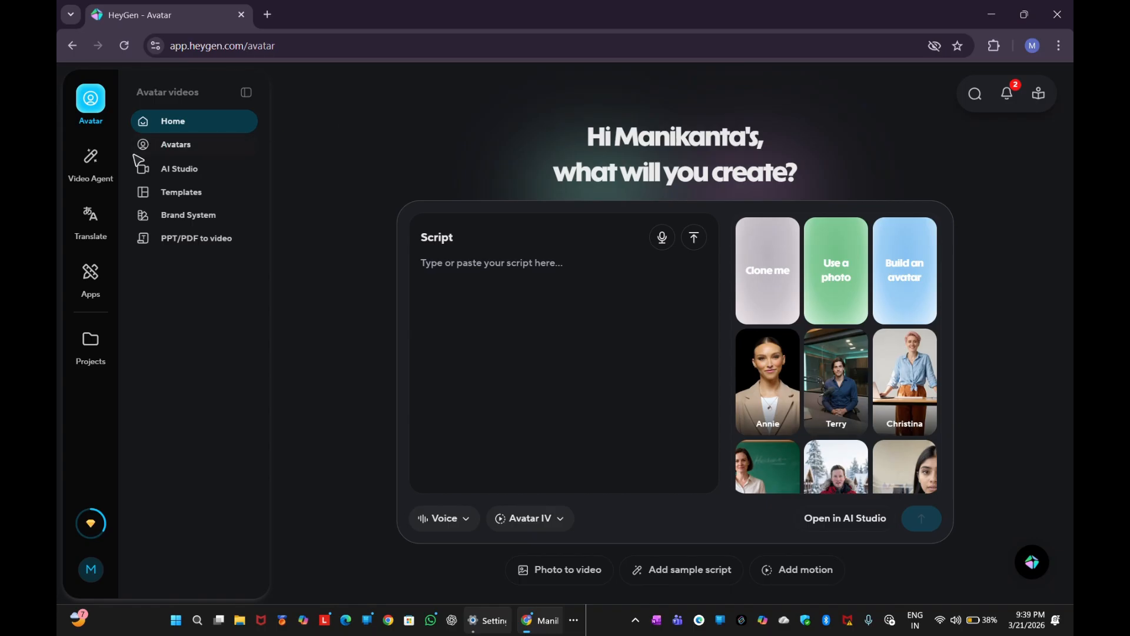
Start a virtual character avatar from a photo and select the image IMG-20250930-WA0021 for it
left_click(168, 145)
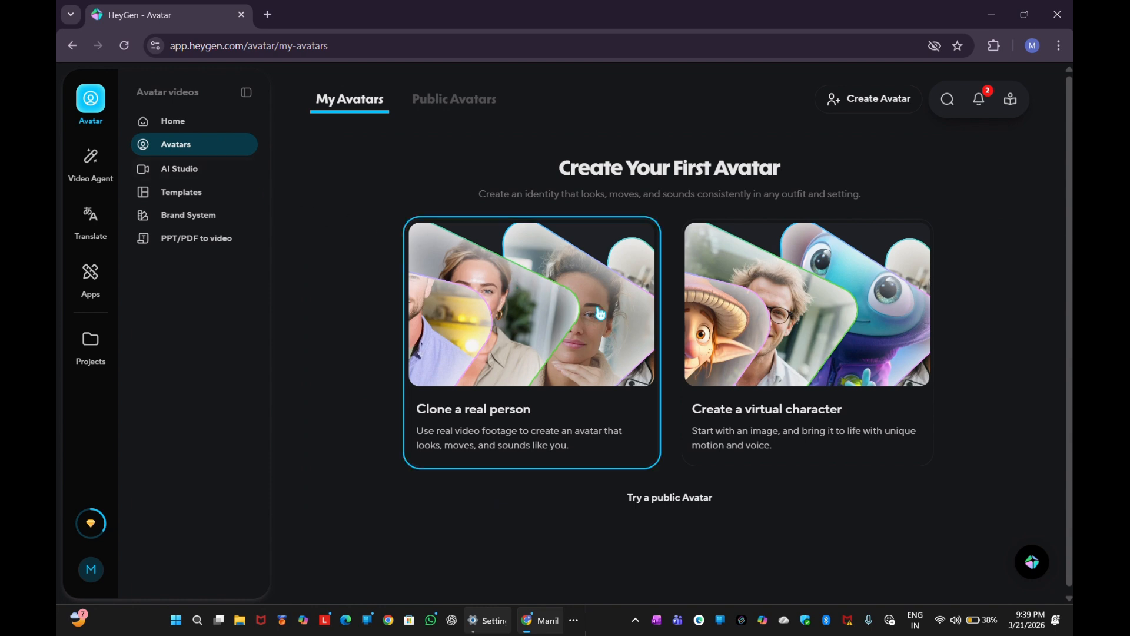
mouse_move(802, 319)
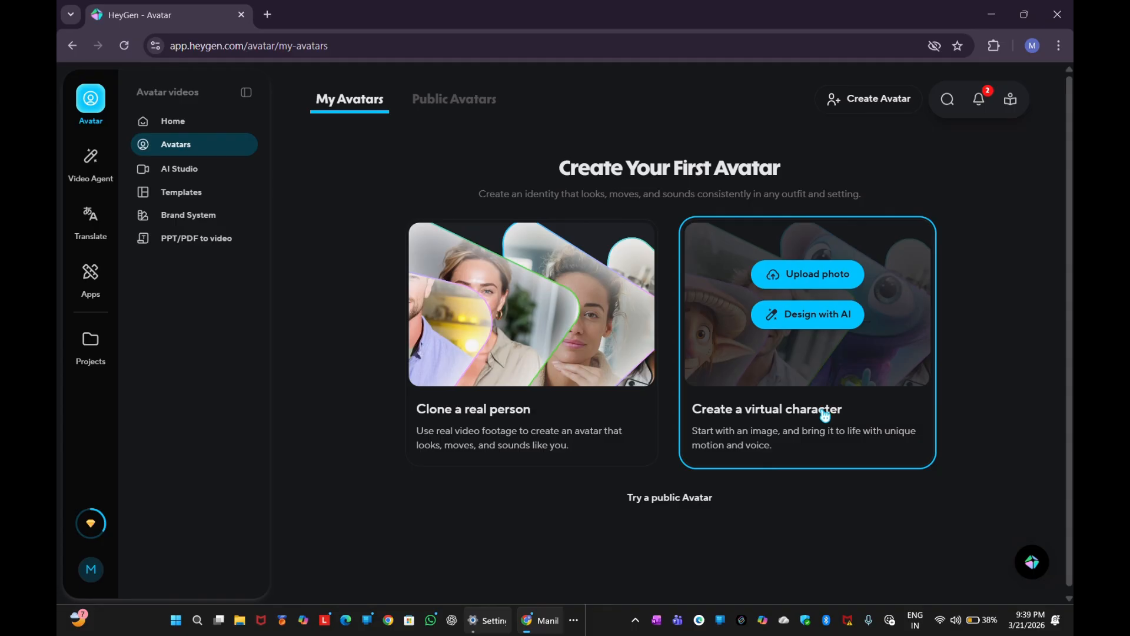
left_click(831, 287)
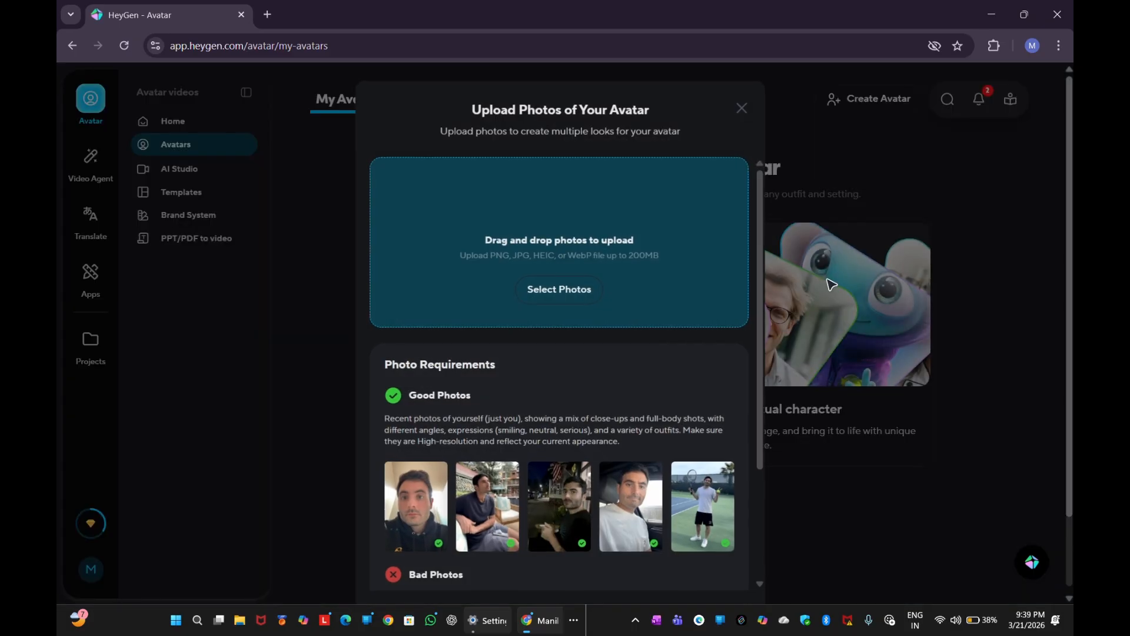
left_click(552, 292)
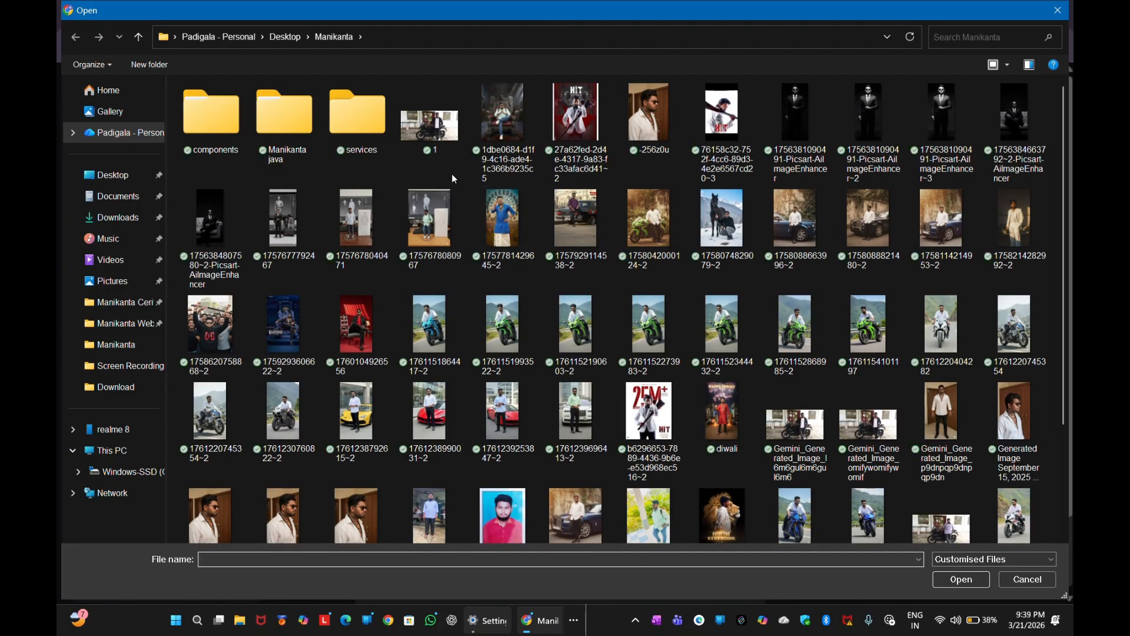
scroll(454, 180, "down", 2)
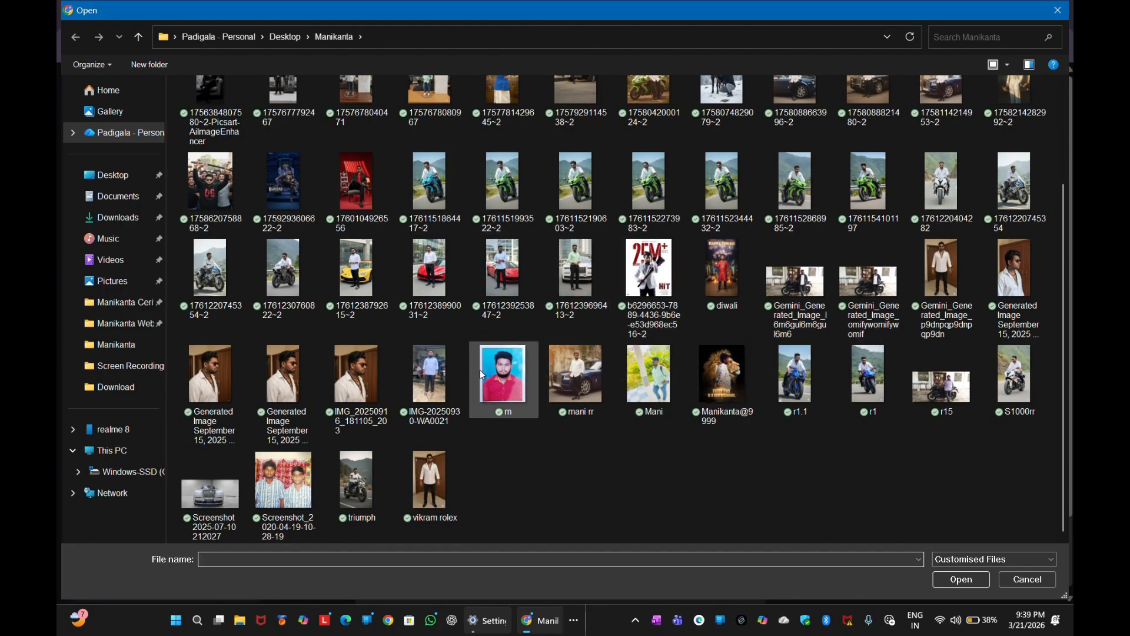
left_click(421, 368)
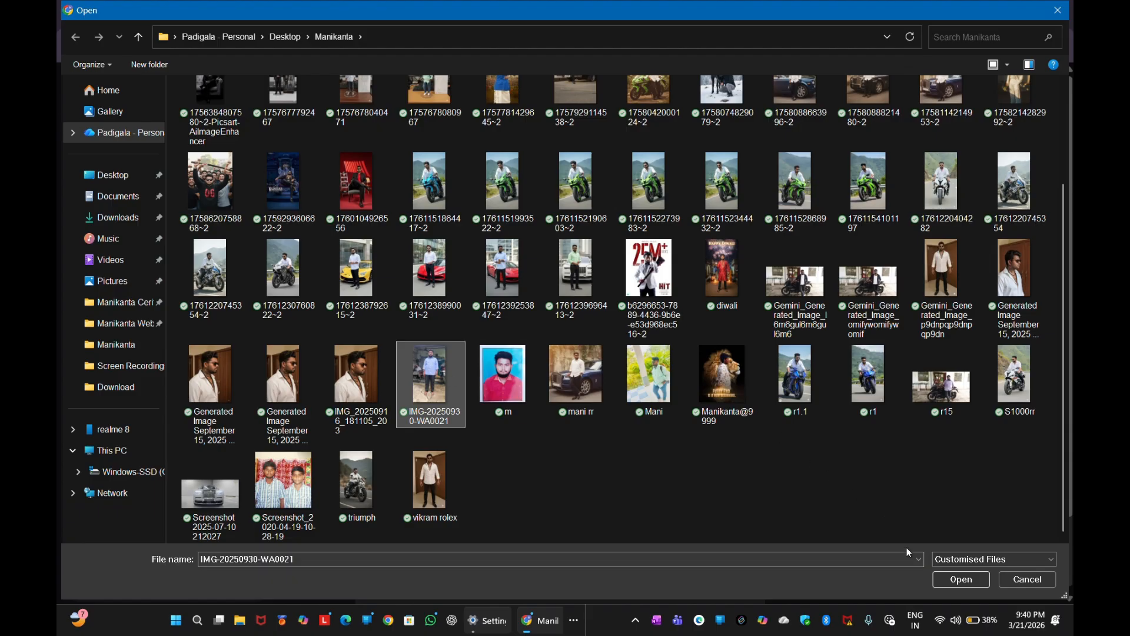
left_click(956, 582)
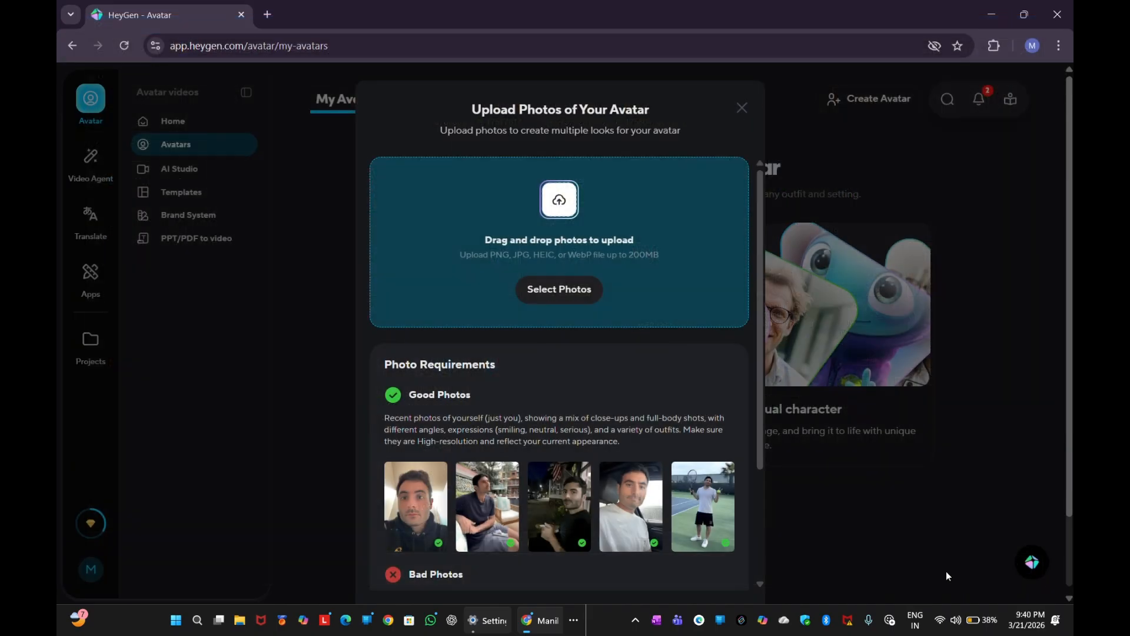
Upload the selected avatar photo and accept it in the upload review
scroll(559, 316, "down", 5)
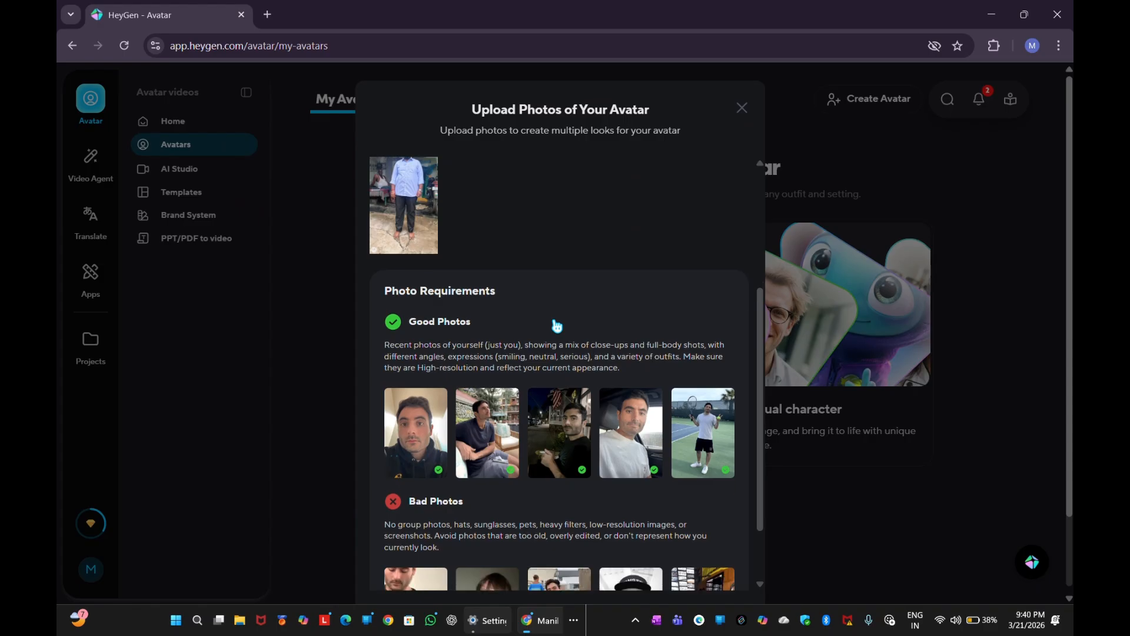
scroll(515, 330, "up", 5)
scroll(524, 310, "down", 7)
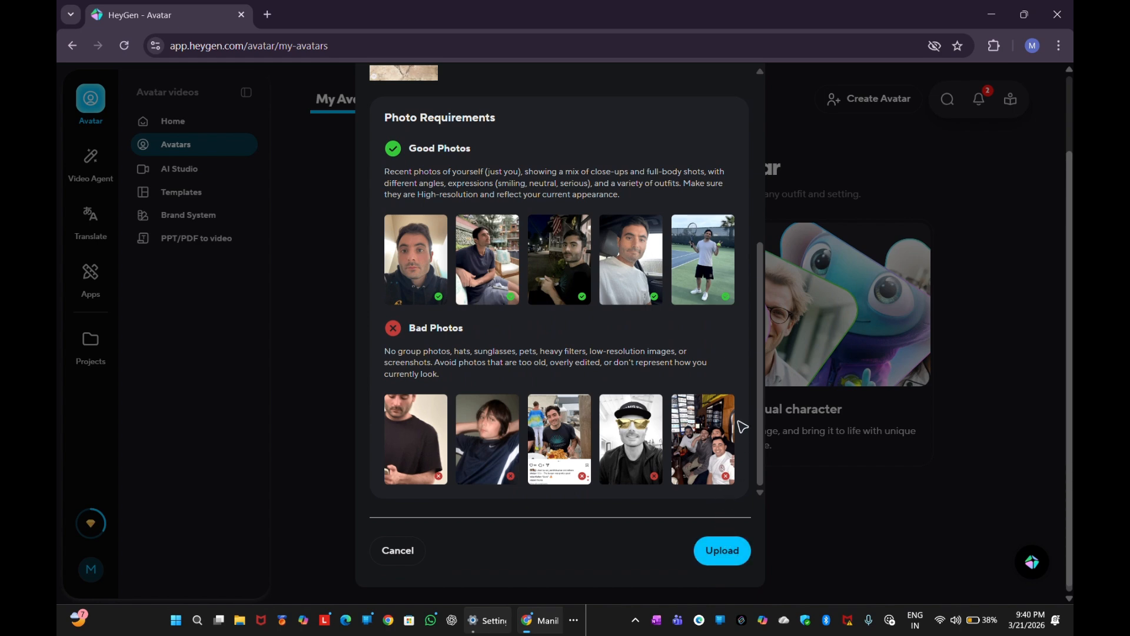
left_click(728, 558)
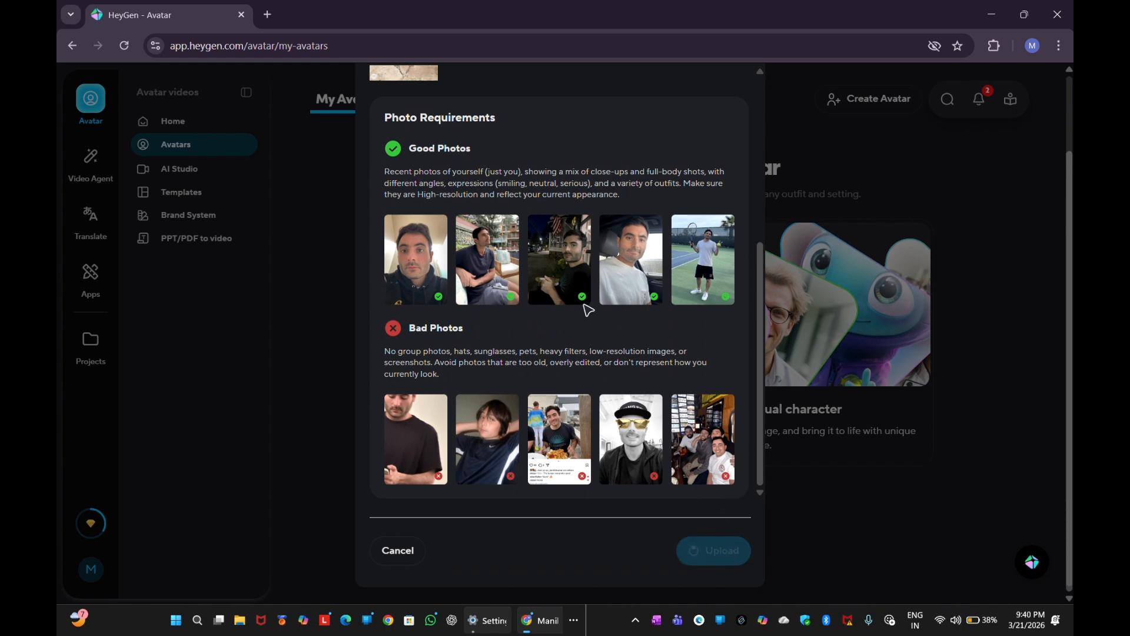
scroll(589, 309, "up", 3)
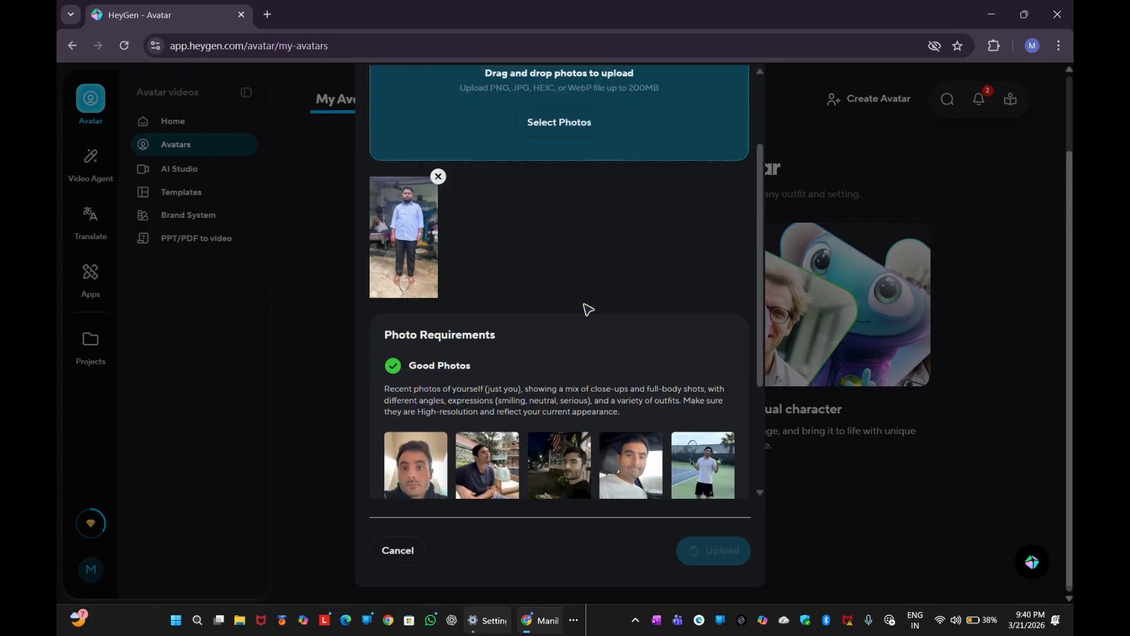
scroll(589, 312, "down", 4)
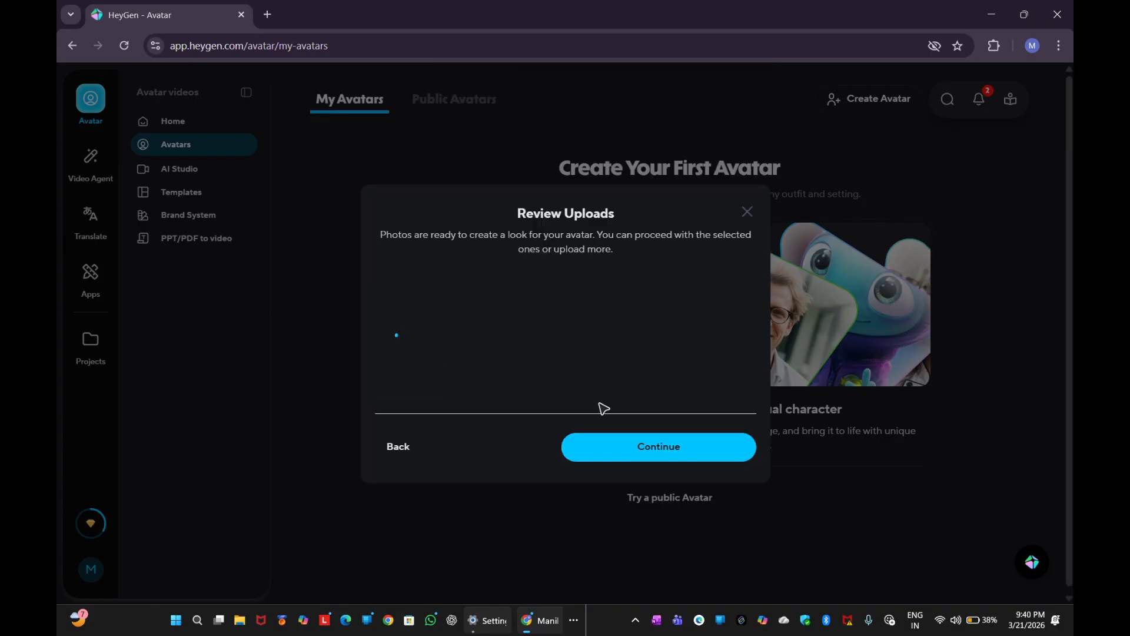
left_click(625, 455)
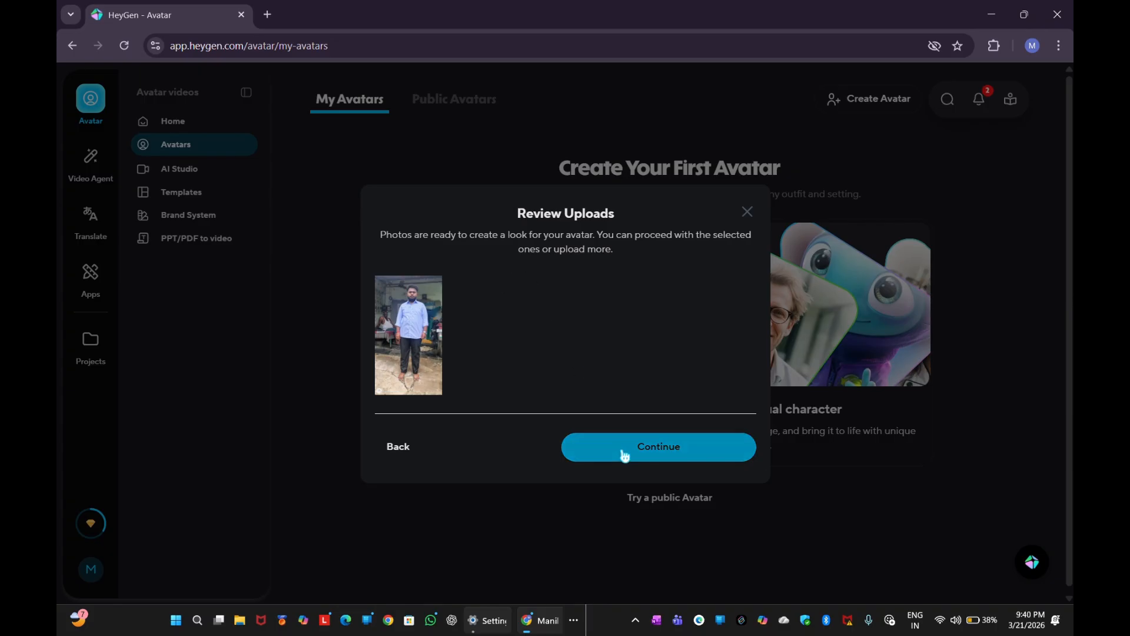
Enter the avatar's name and set its age to Late Middle Age
left_click(487, 271)
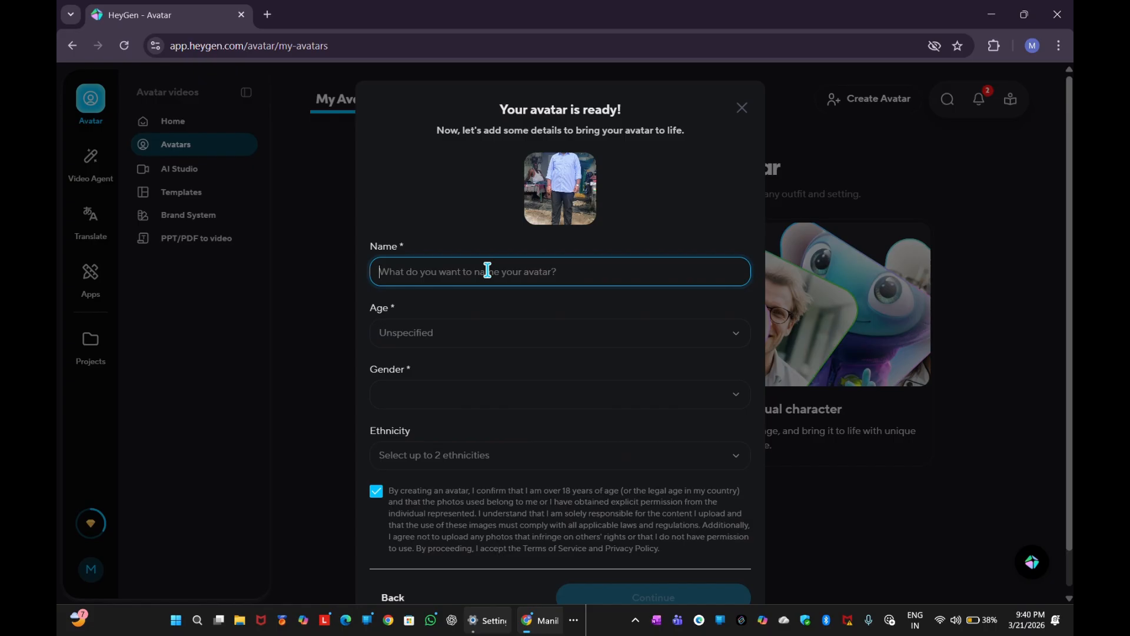
type("Manikanta")
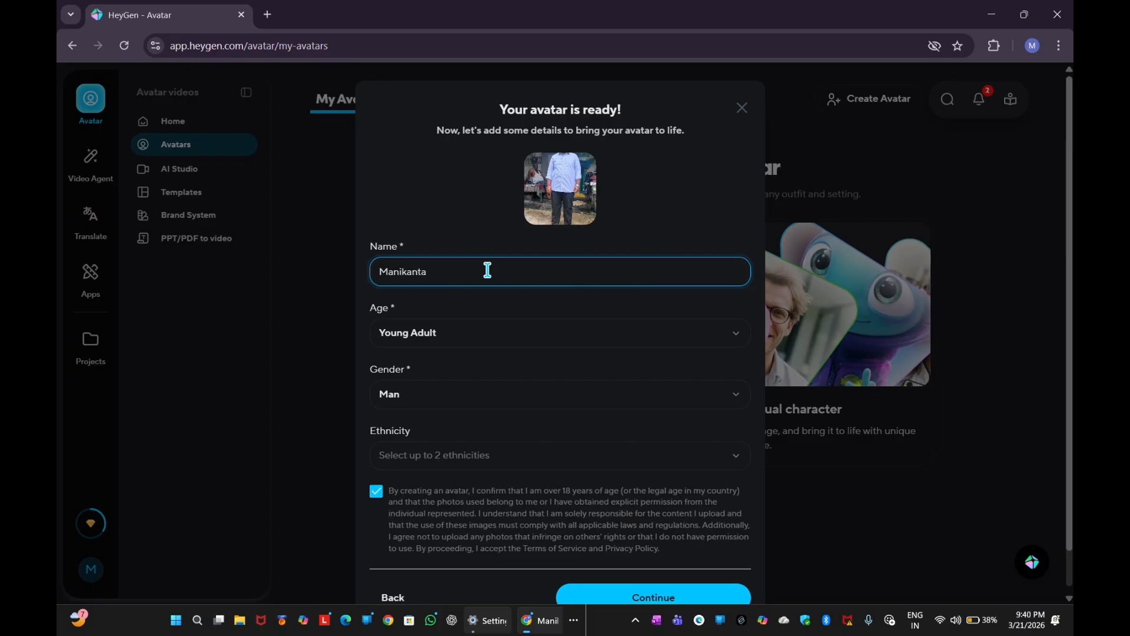
left_click(487, 329)
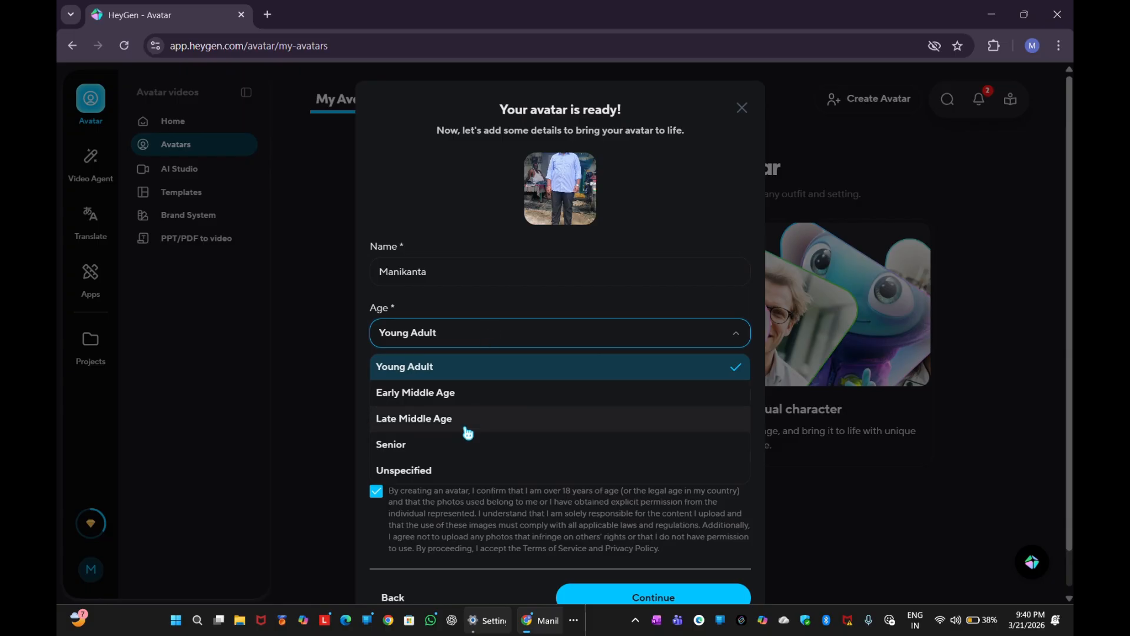
left_click(460, 441)
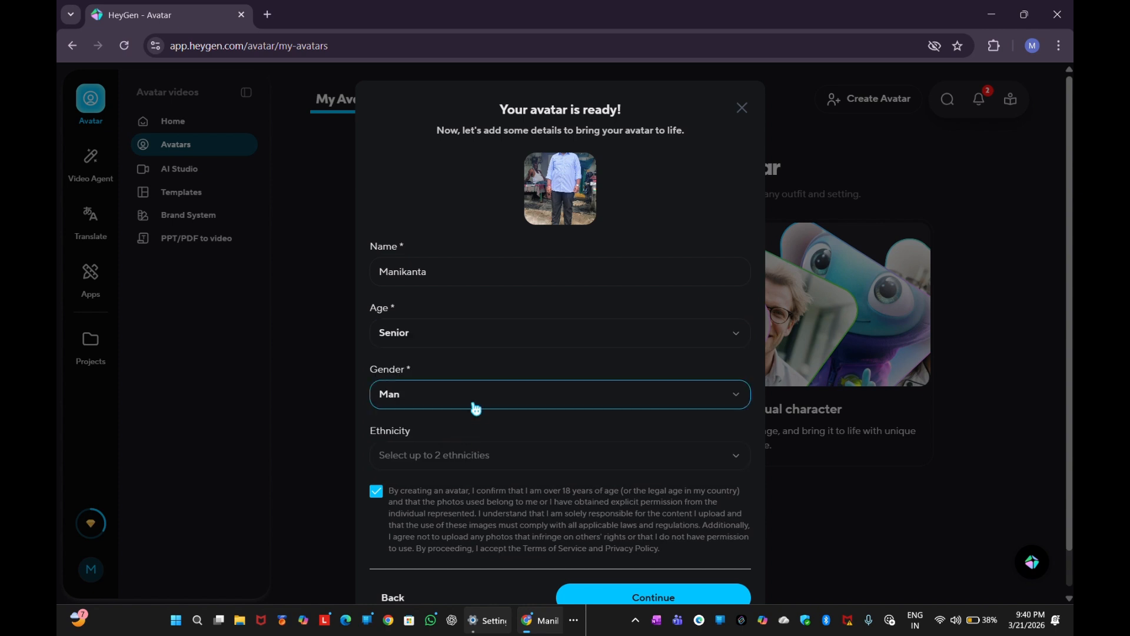
left_click(528, 345)
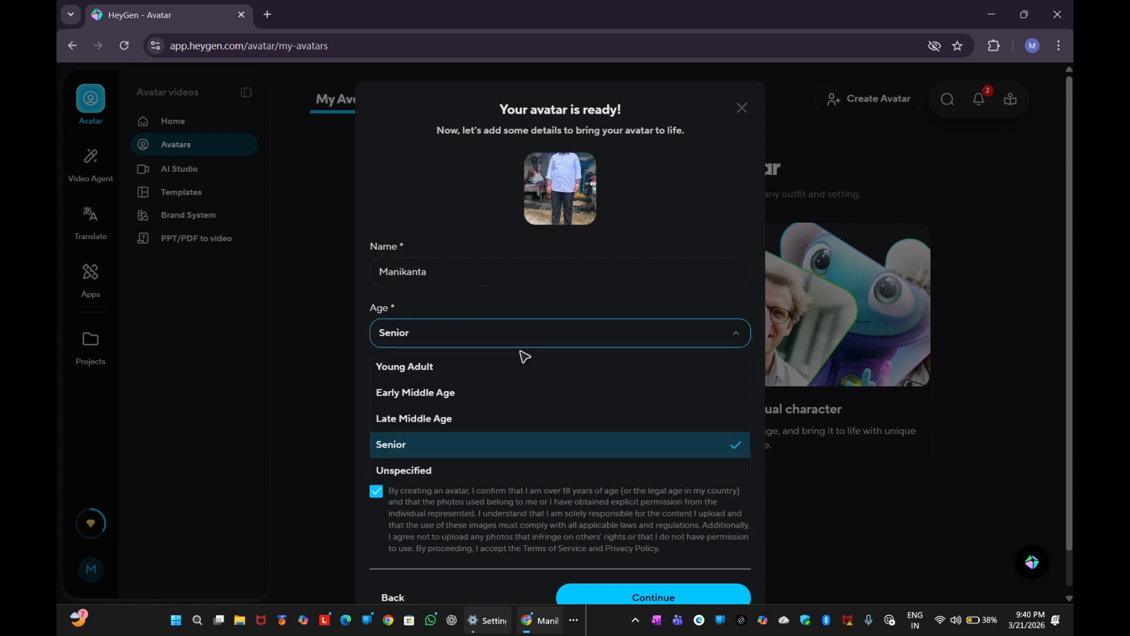
left_click(469, 419)
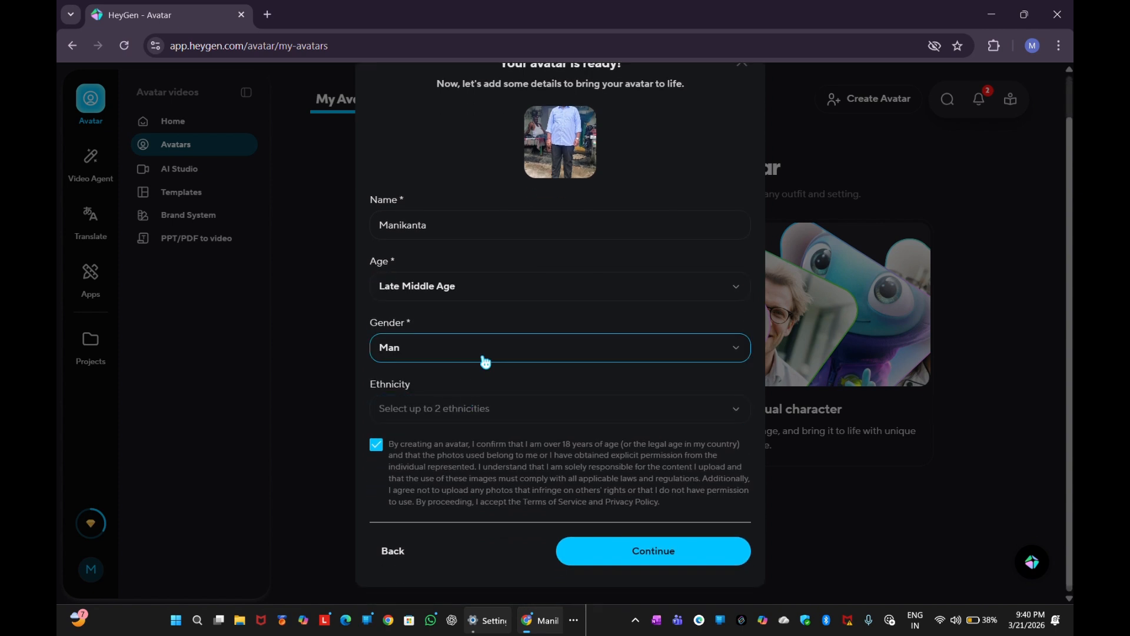
Set the avatar's ethnicity to White and submit the avatar details
left_click(460, 419)
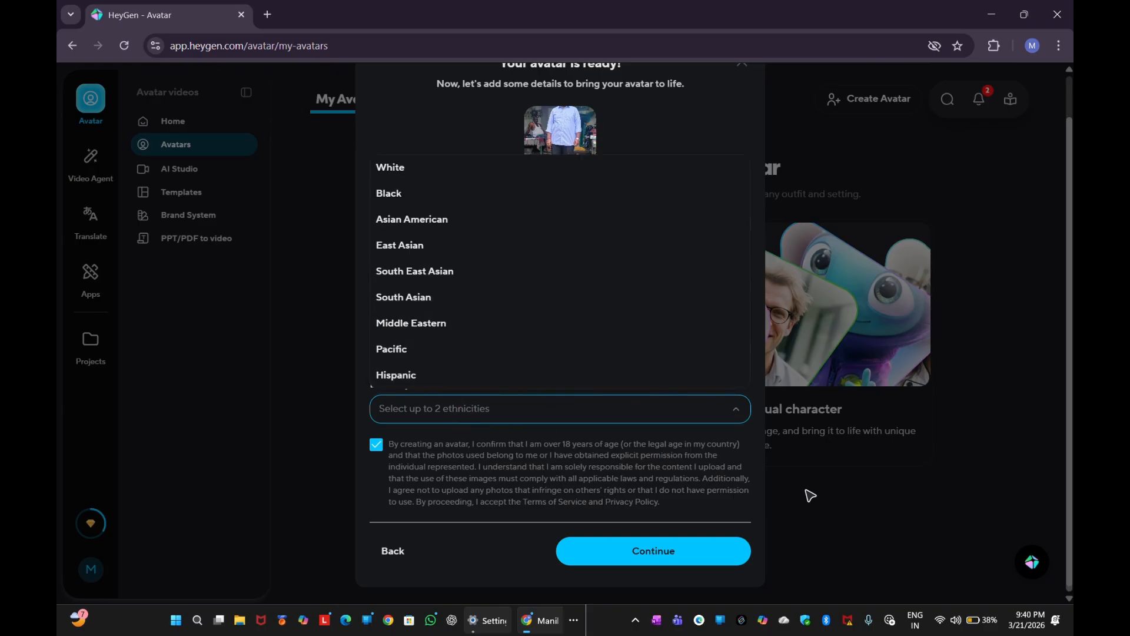
left_click(713, 411)
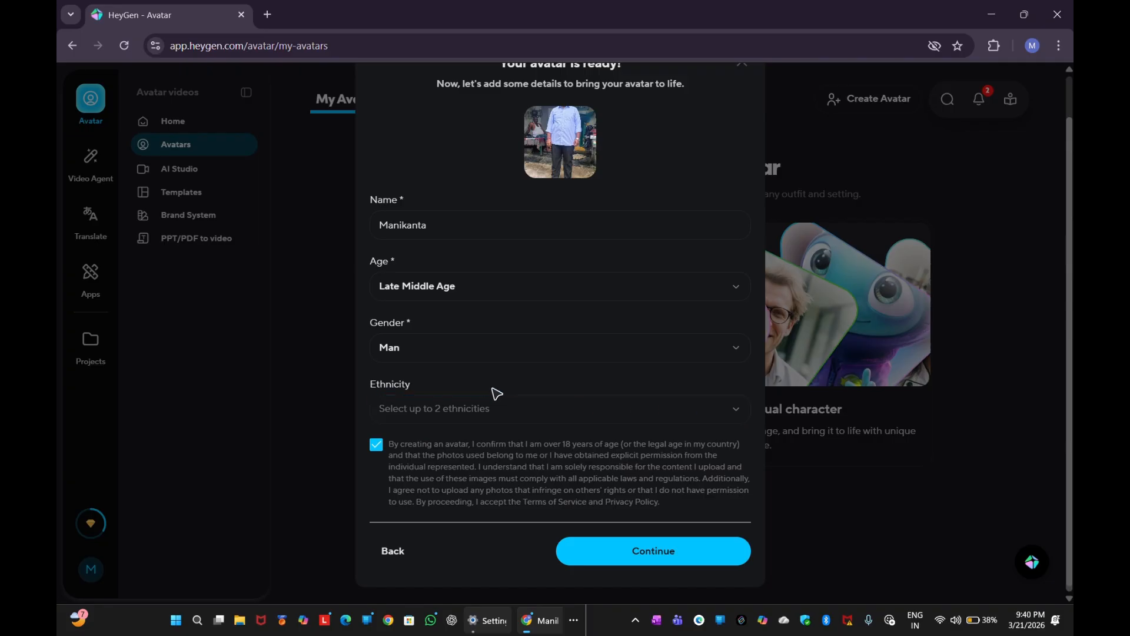
left_click(462, 408)
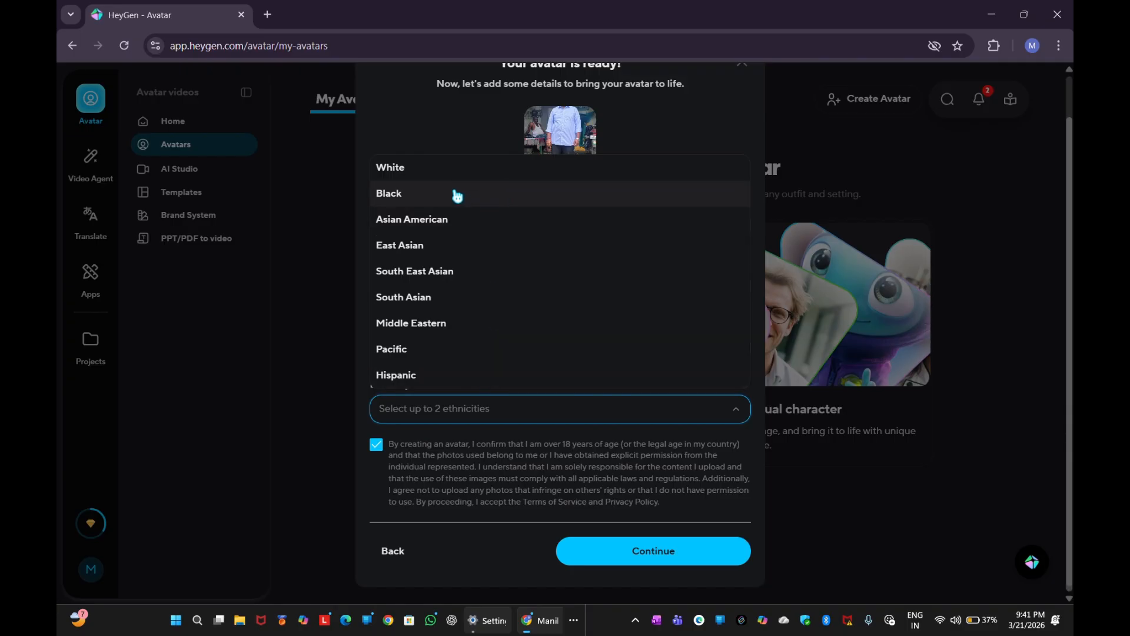
left_click(436, 170)
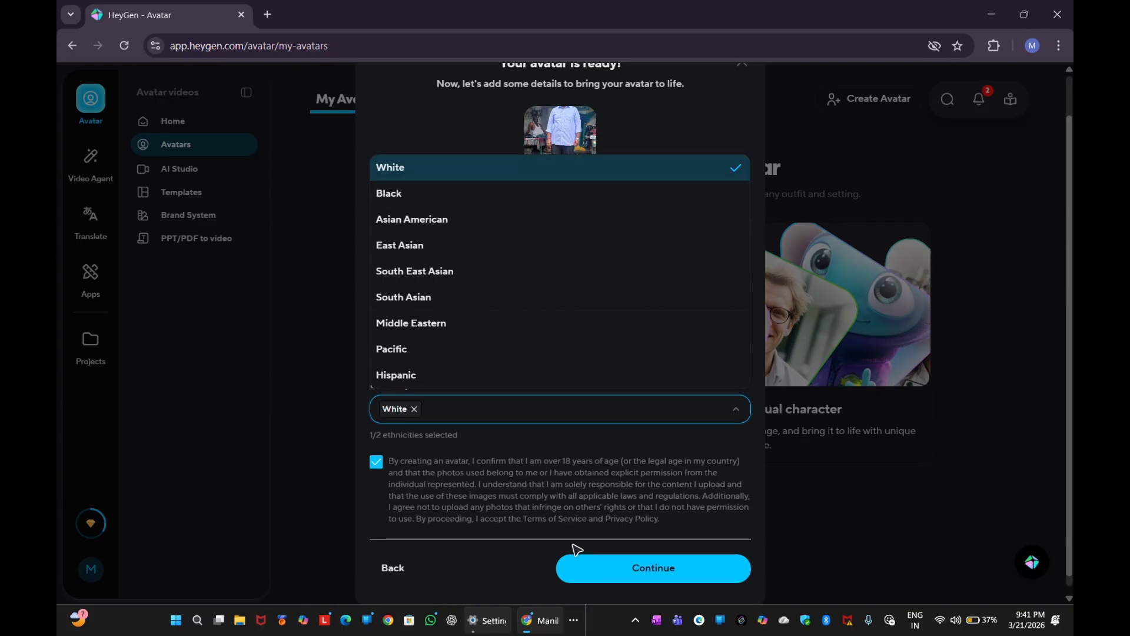
left_click(619, 573)
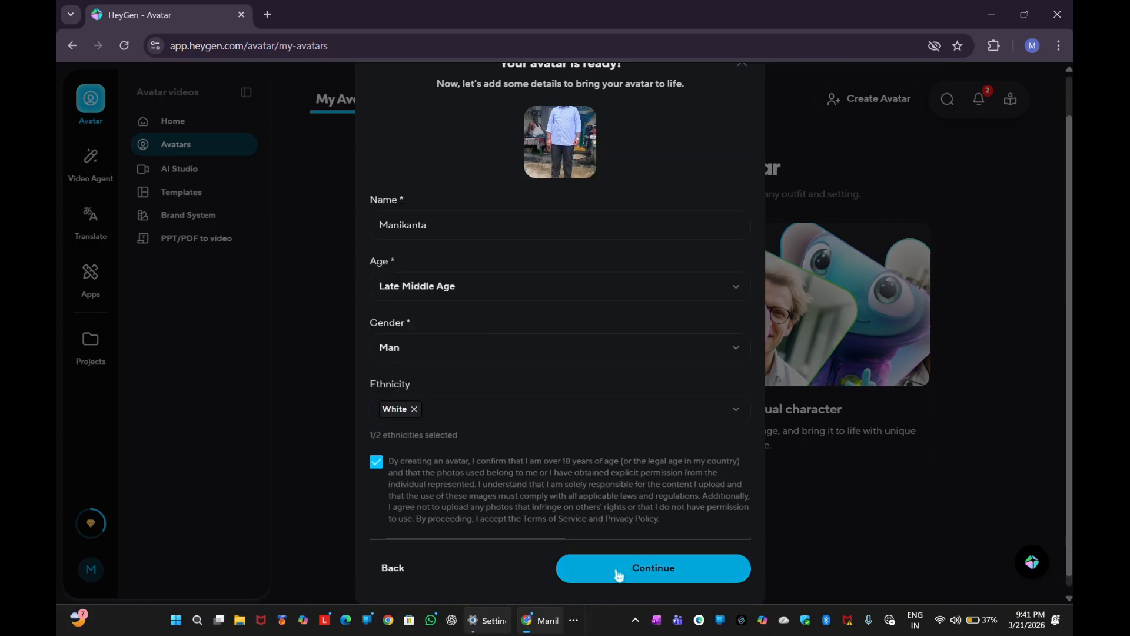
left_click(619, 573)
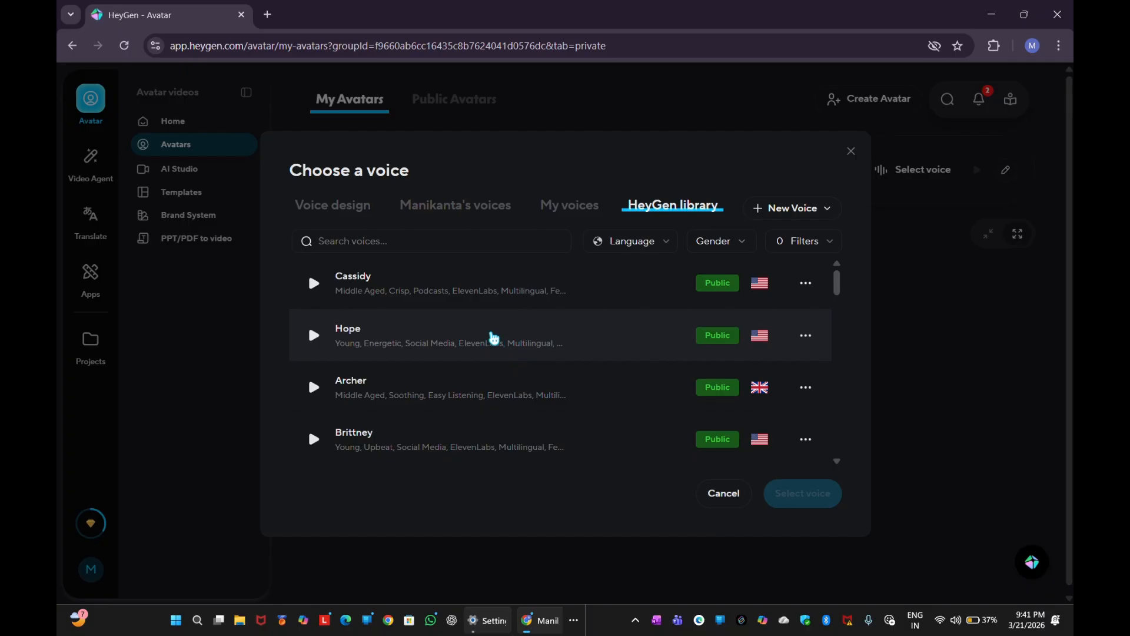
Browse the HeyGen library voices, preview David Castlemore, and assign that voice to the avatar
scroll(357, 323, "down", 5)
scroll(355, 322, "down", 8)
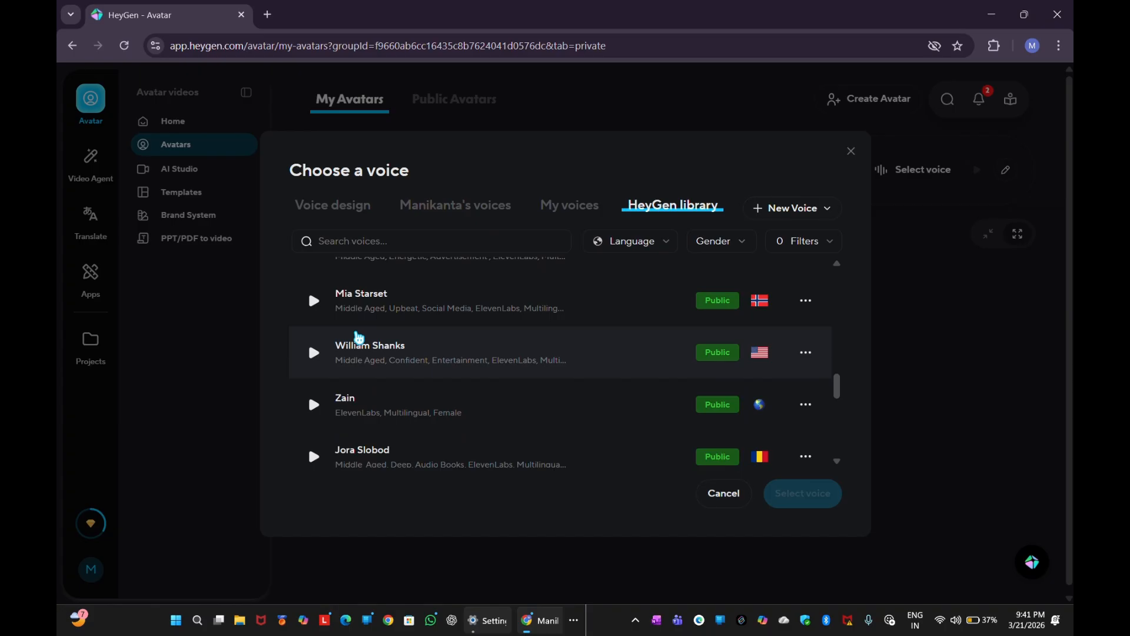
scroll(354, 331, "down", 4)
scroll(360, 332, "up", 4)
scroll(359, 338, "up", 8)
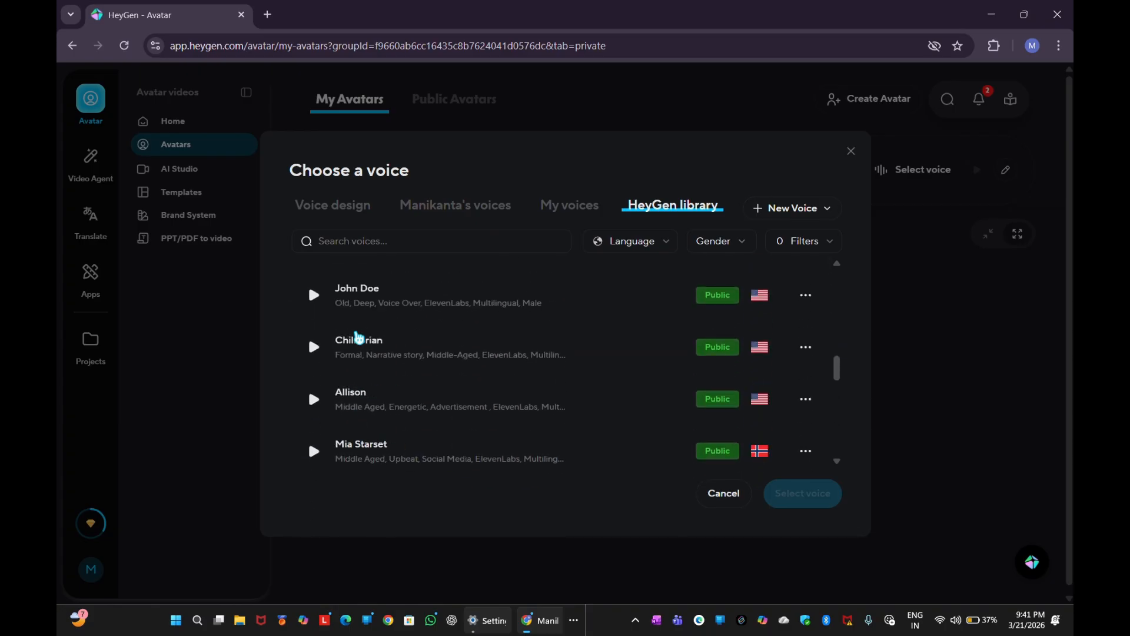
scroll(359, 338, "up", 1)
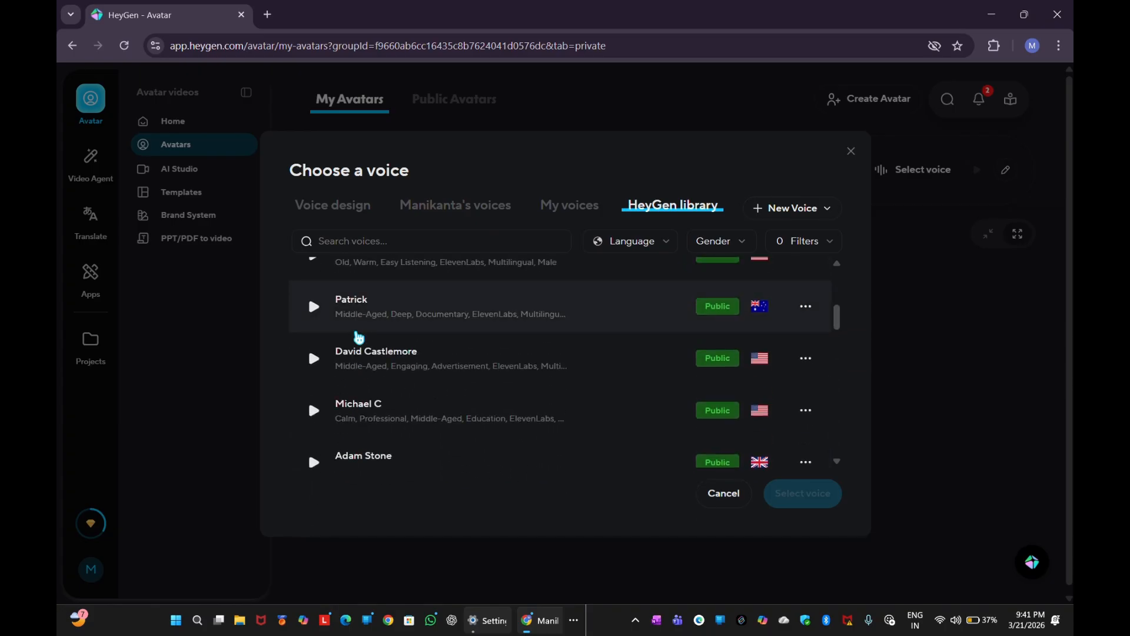
left_click(319, 359)
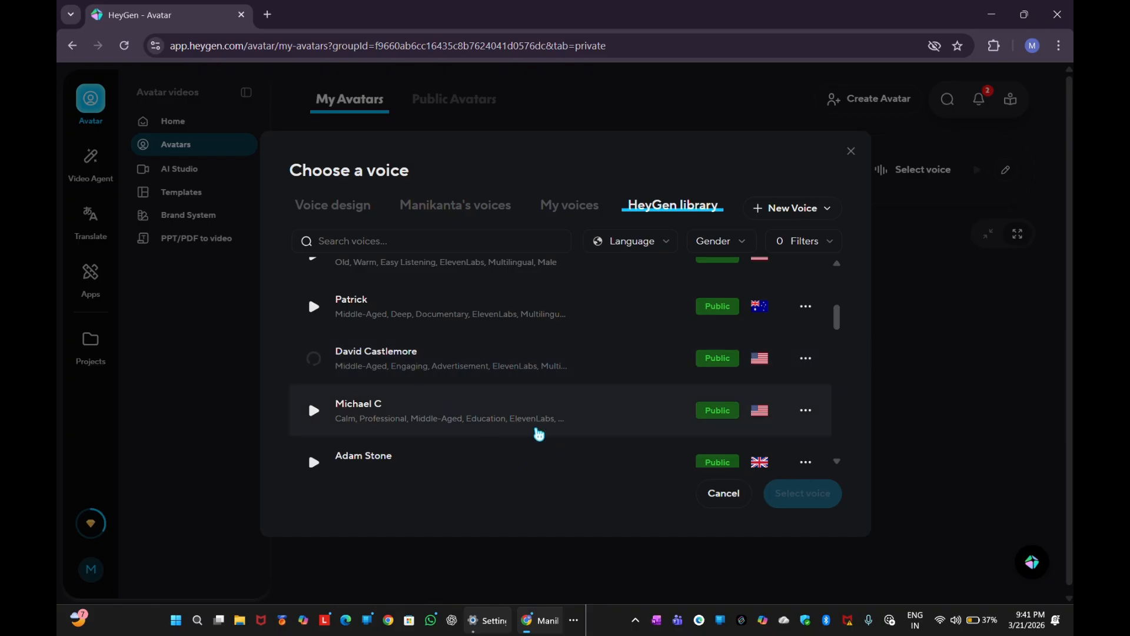
left_click(544, 357)
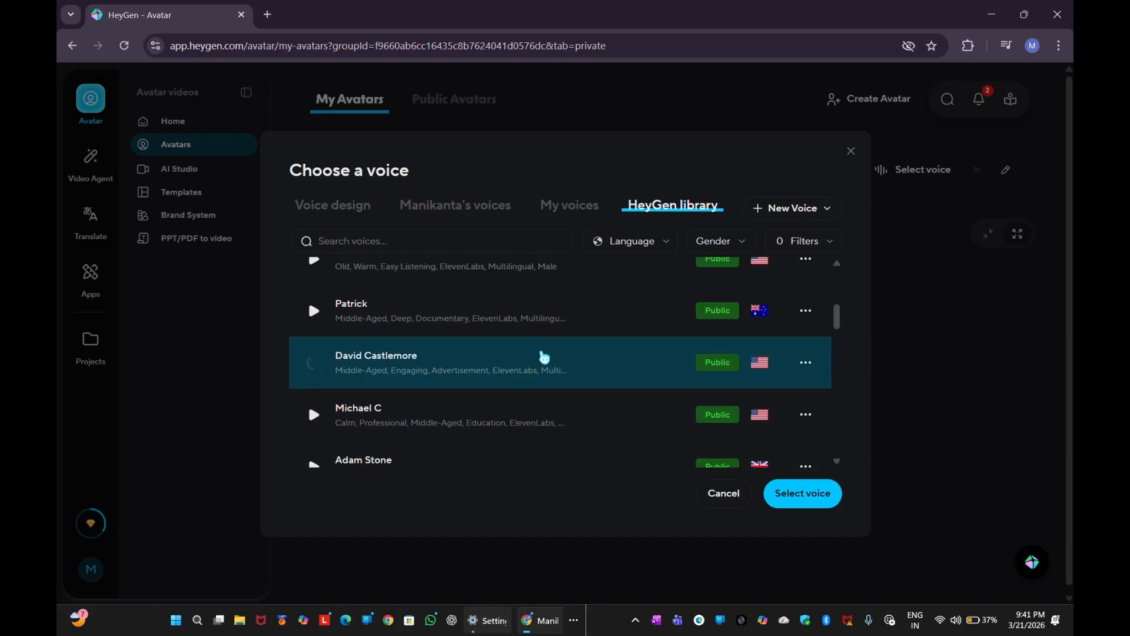
left_click(823, 494)
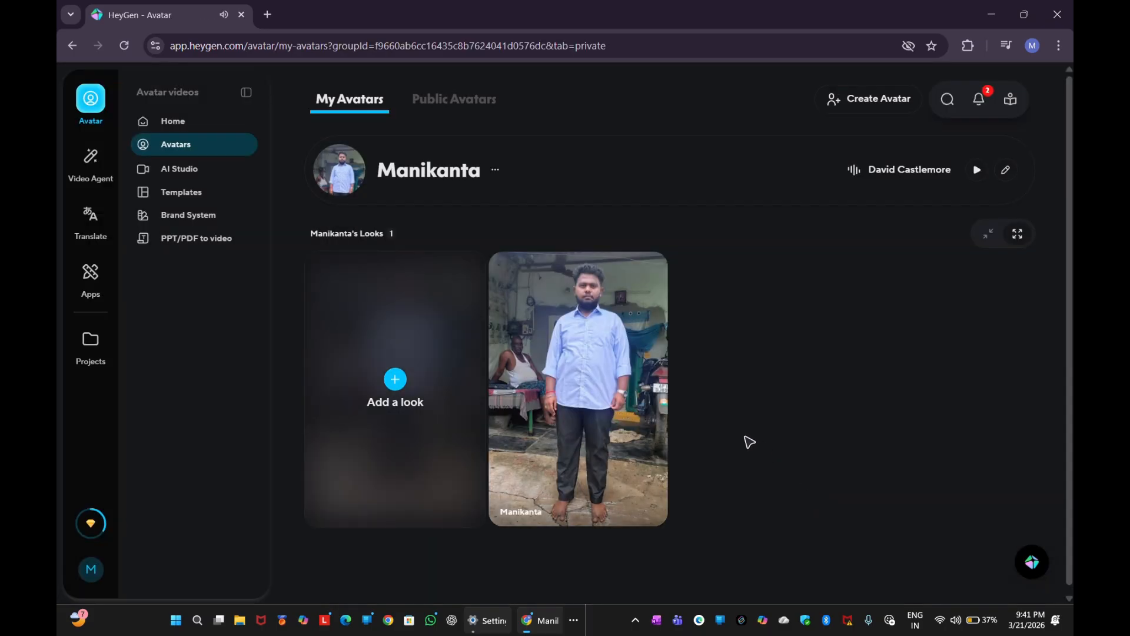
Design a new look with AI by remixing the scene of a man in a white shirt sitting on an office desk
mouse_move(462, 347)
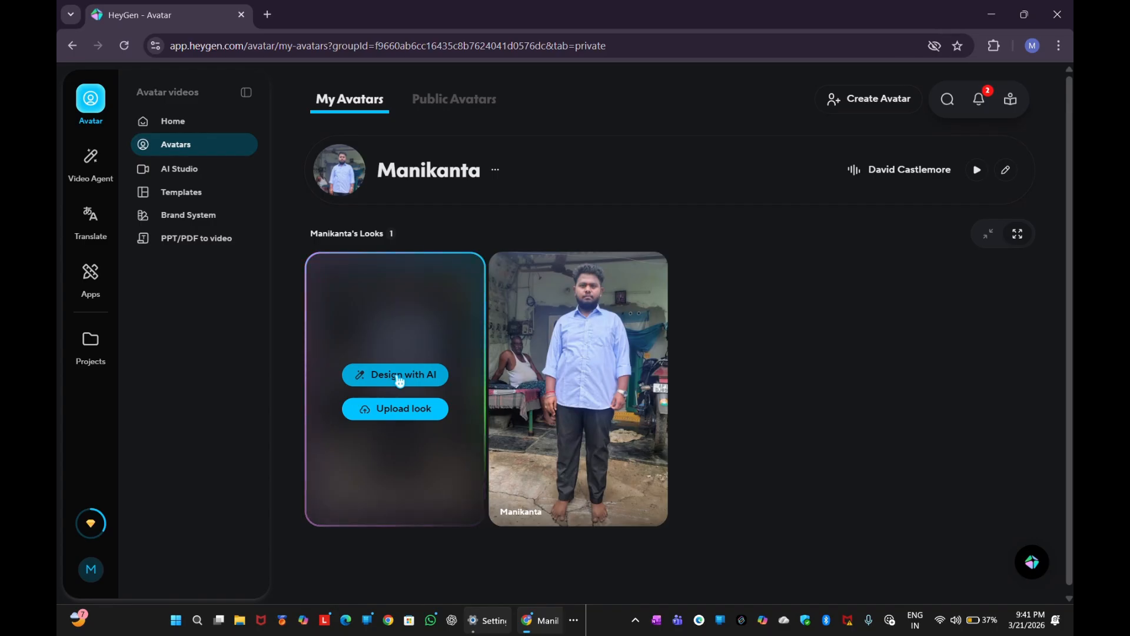
left_click(399, 377)
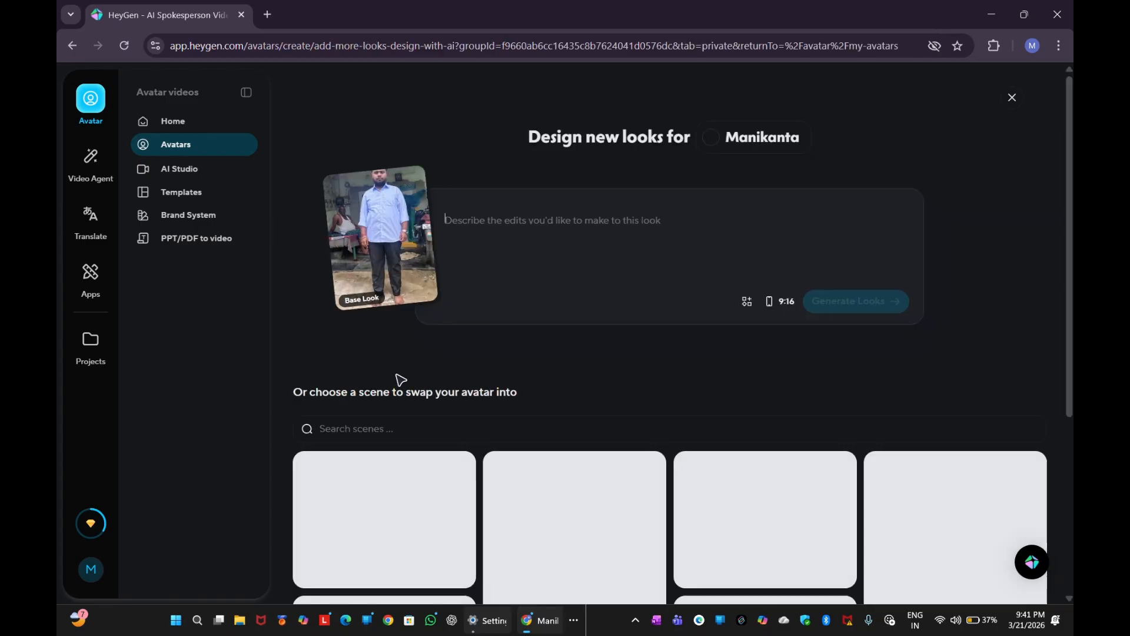
scroll(412, 359, "down", 3)
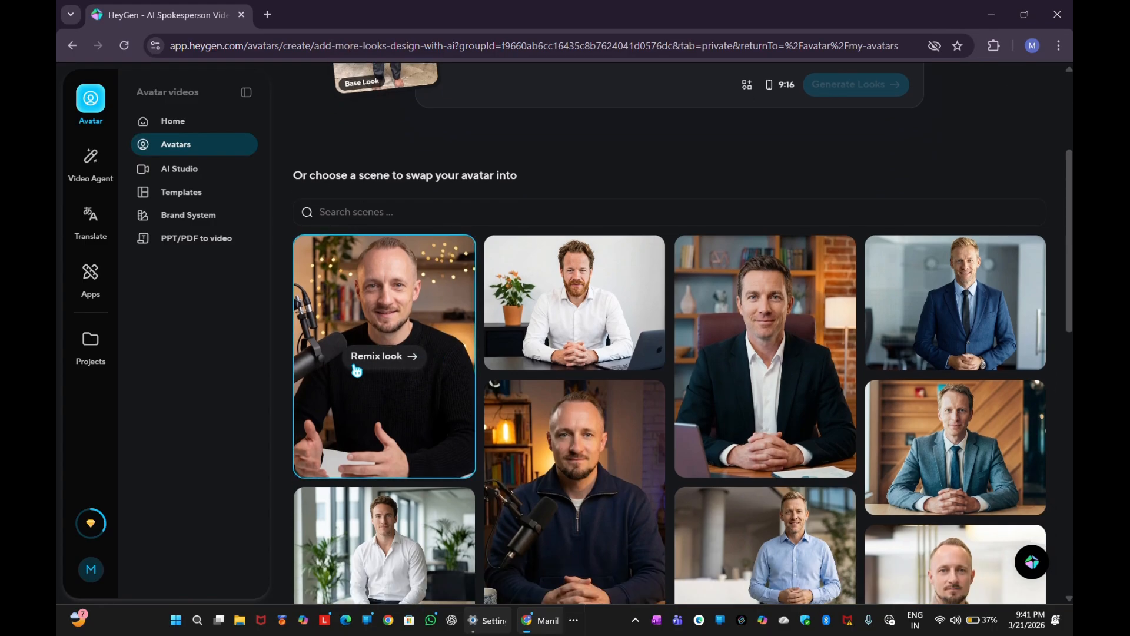
scroll(560, 412, "down", 4)
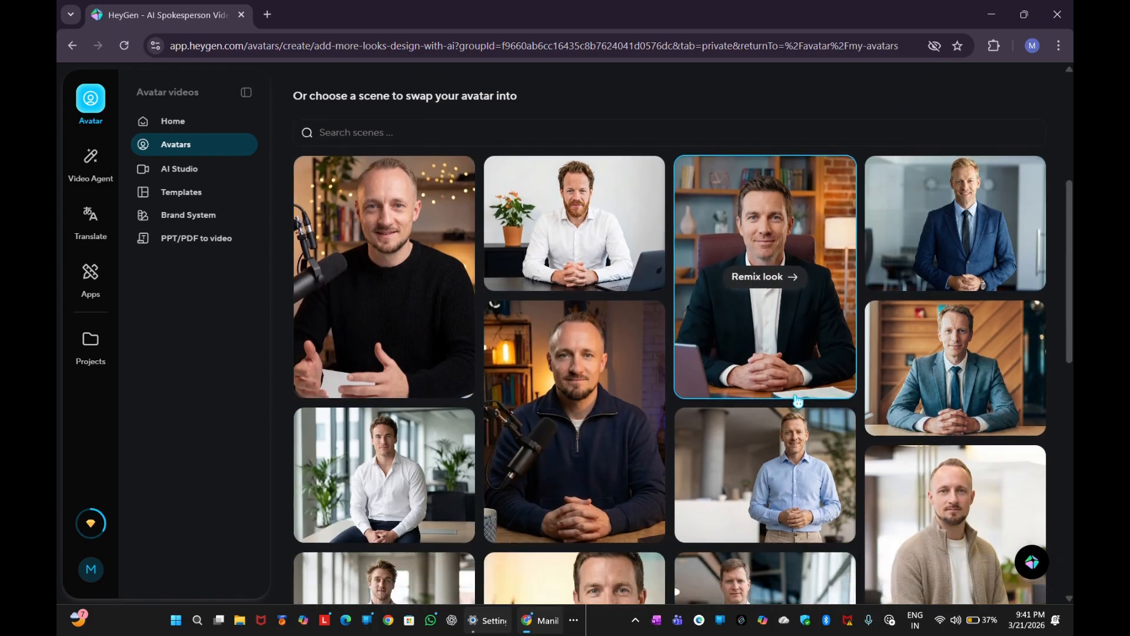
scroll(522, 358, "up", 5)
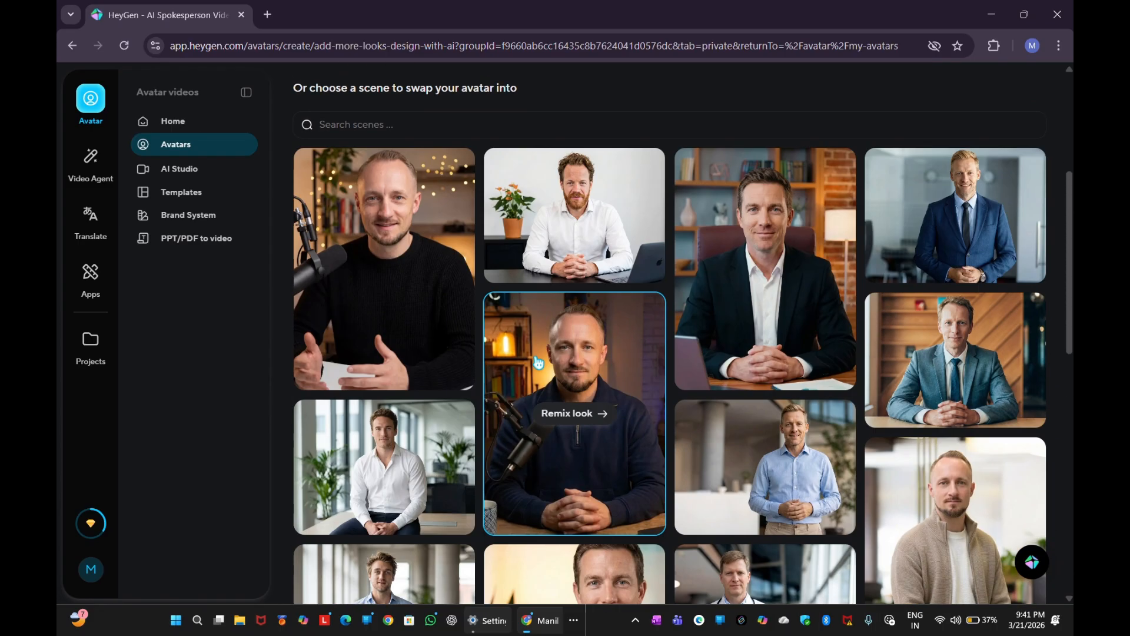
scroll(466, 422, "up", 1)
scroll(462, 422, "down", 3)
scroll(465, 422, "up", 3)
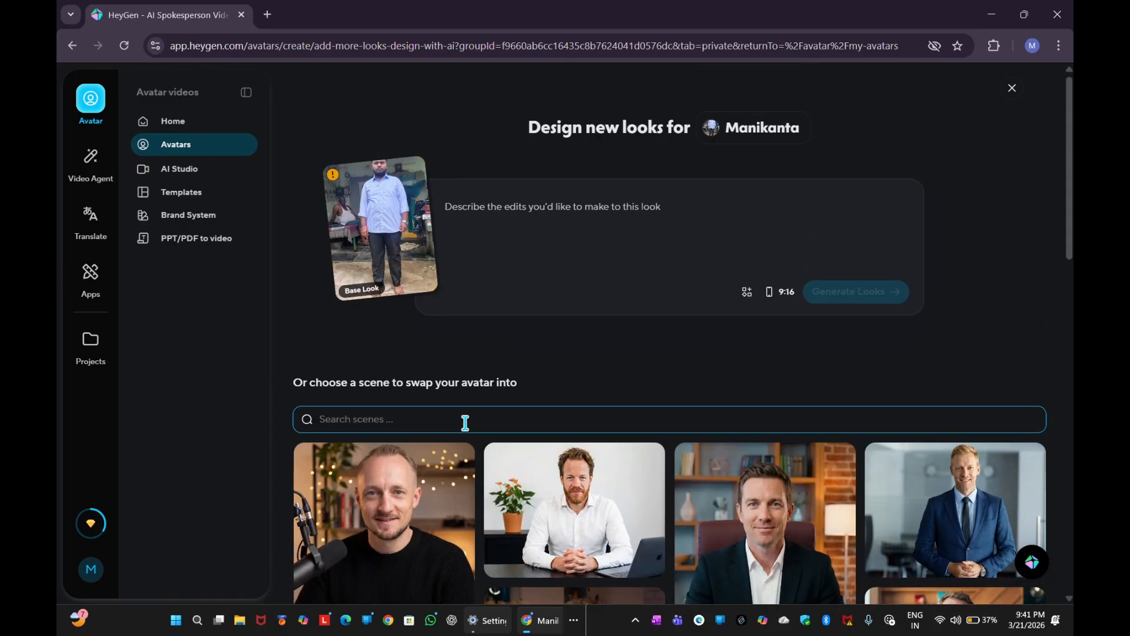
scroll(432, 418, "down", 4)
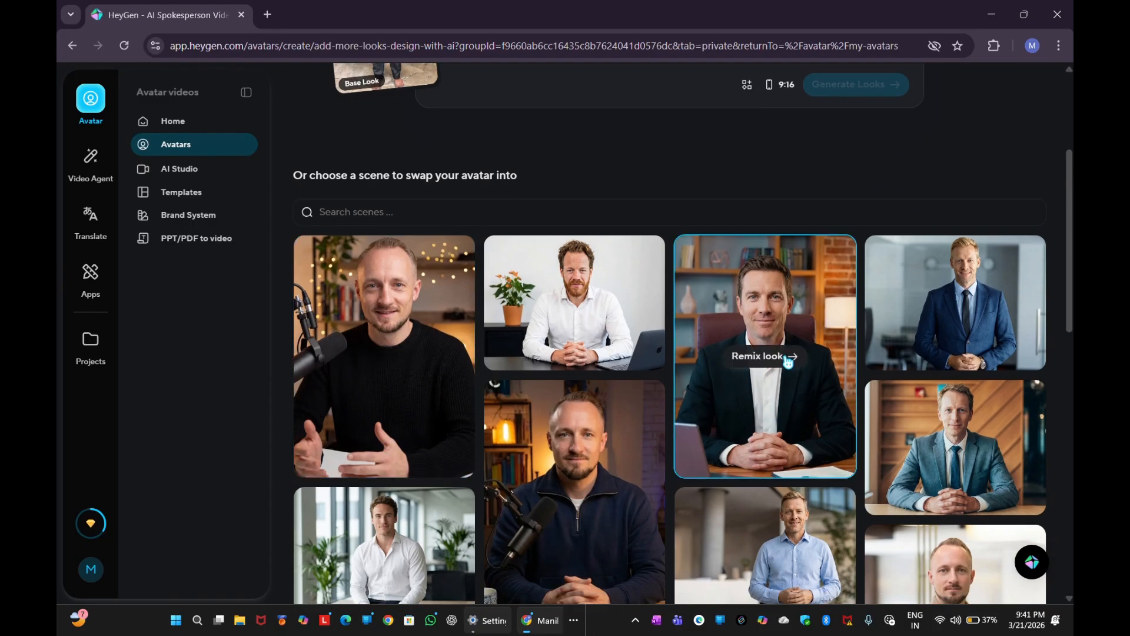
scroll(549, 322, "down", 3)
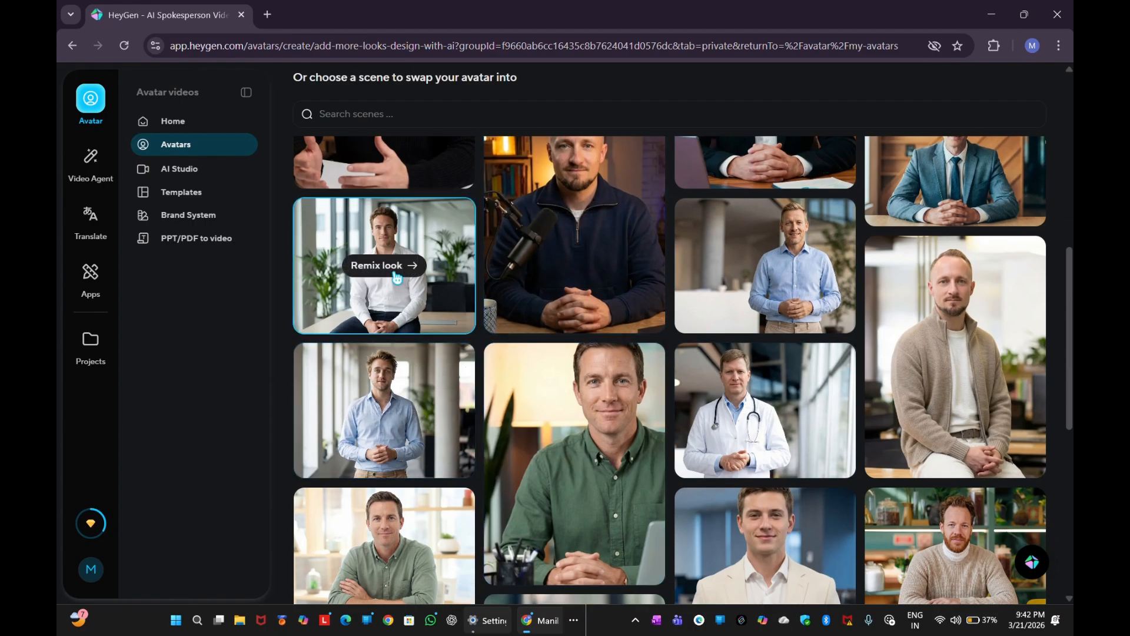
left_click(396, 273)
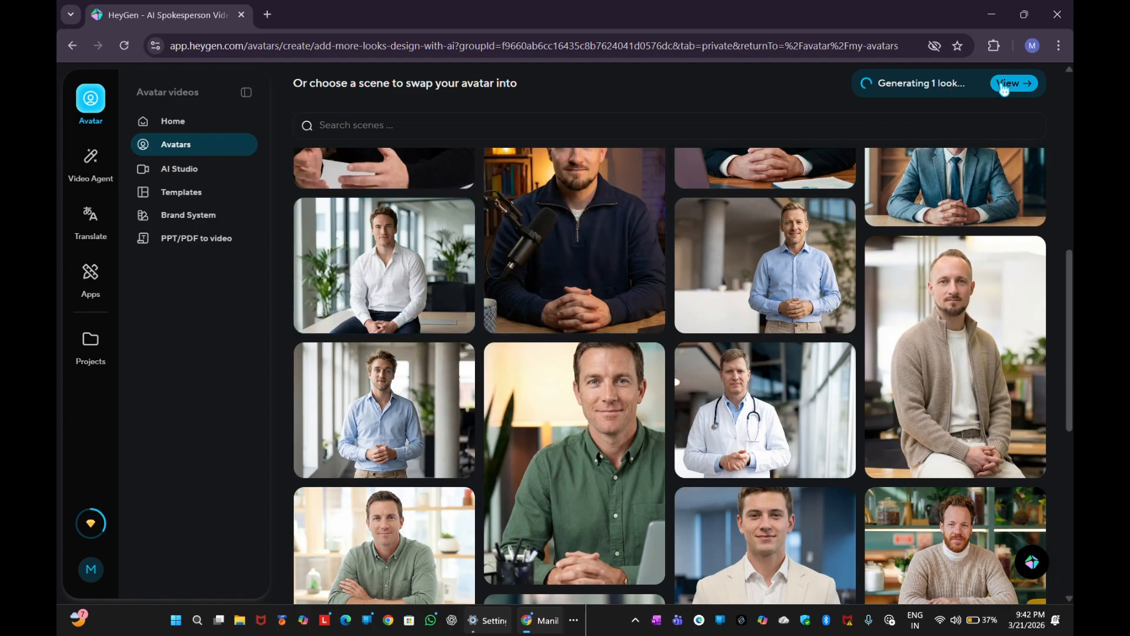
Open the avatar's looks to check the progress of the look being generated
scroll(476, 259, "up", 10)
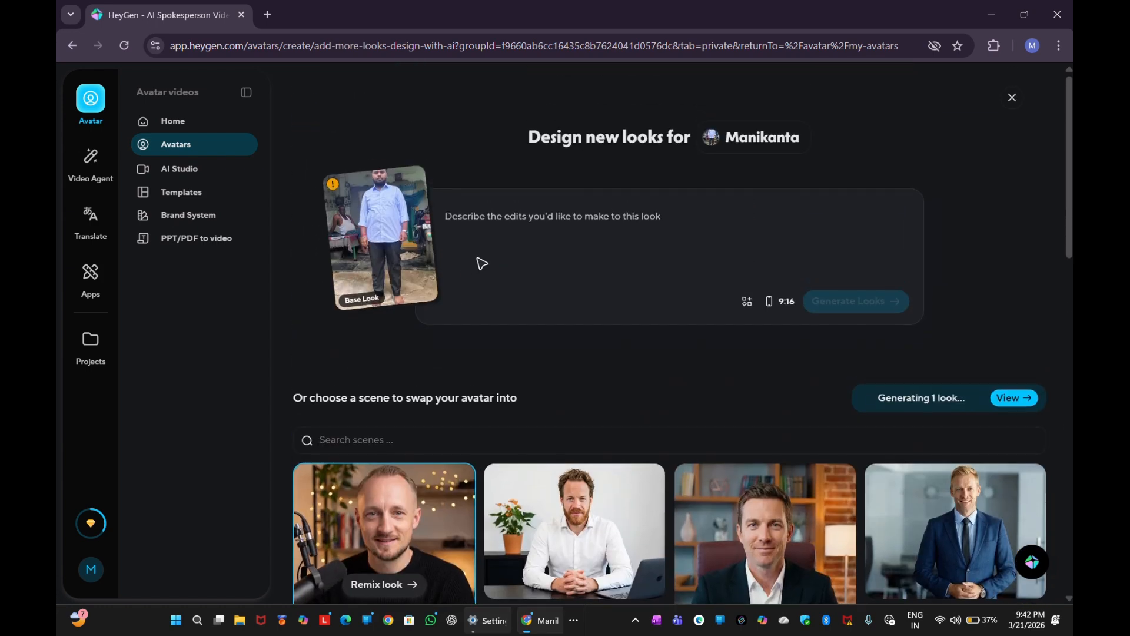
mouse_move(388, 239)
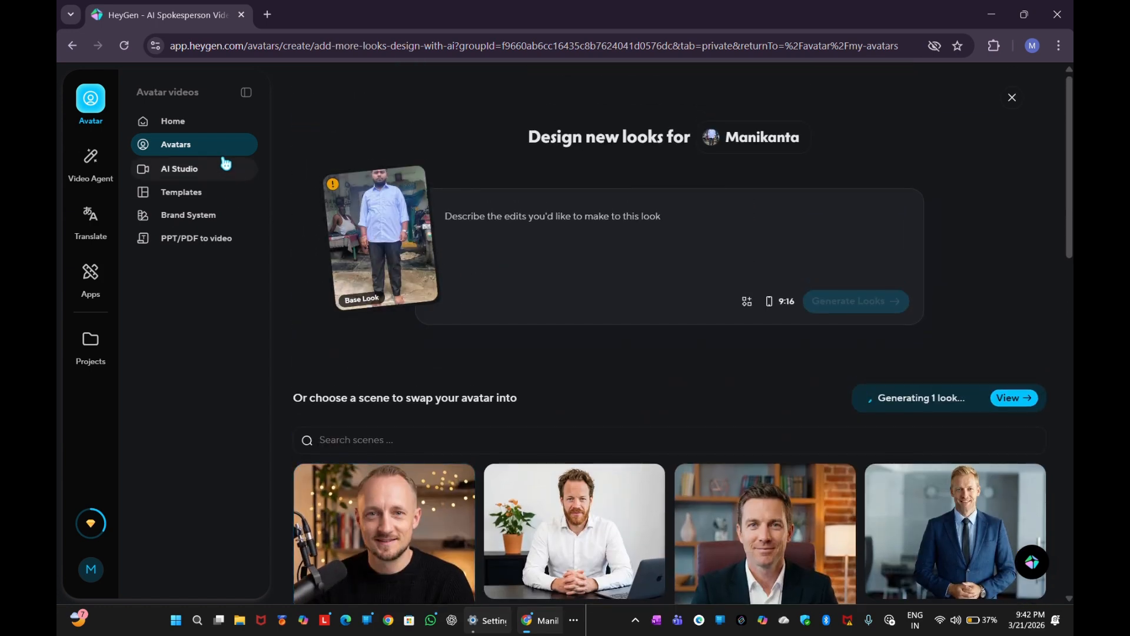
left_click(1015, 400)
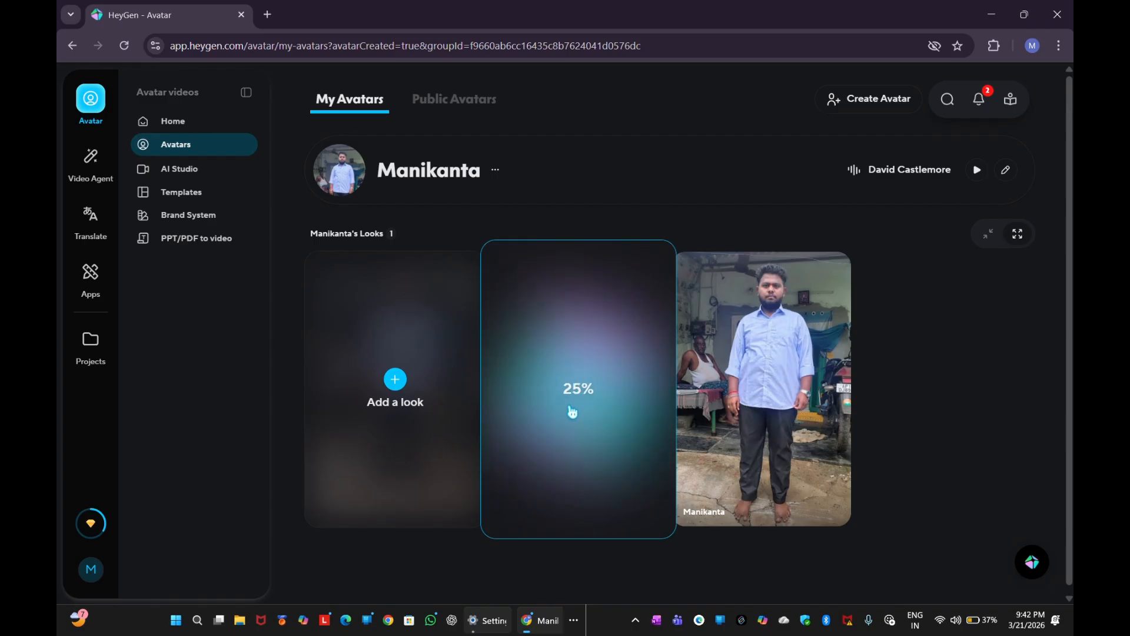
Check which options are available for the original photo look, and leave them unused
mouse_move(453, 361)
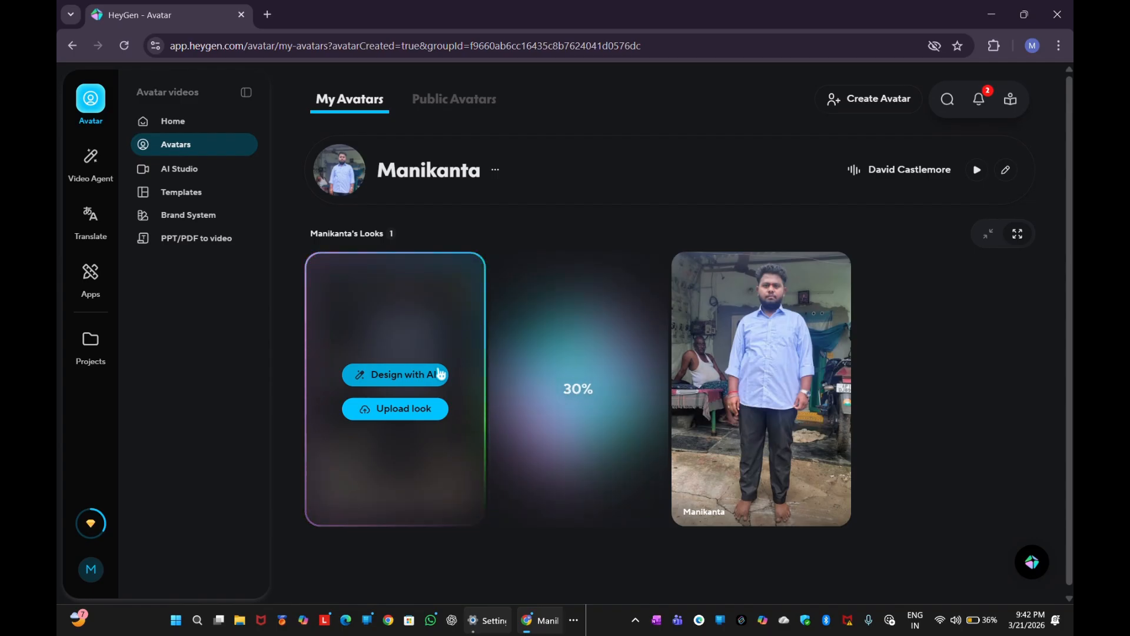
mouse_move(695, 374)
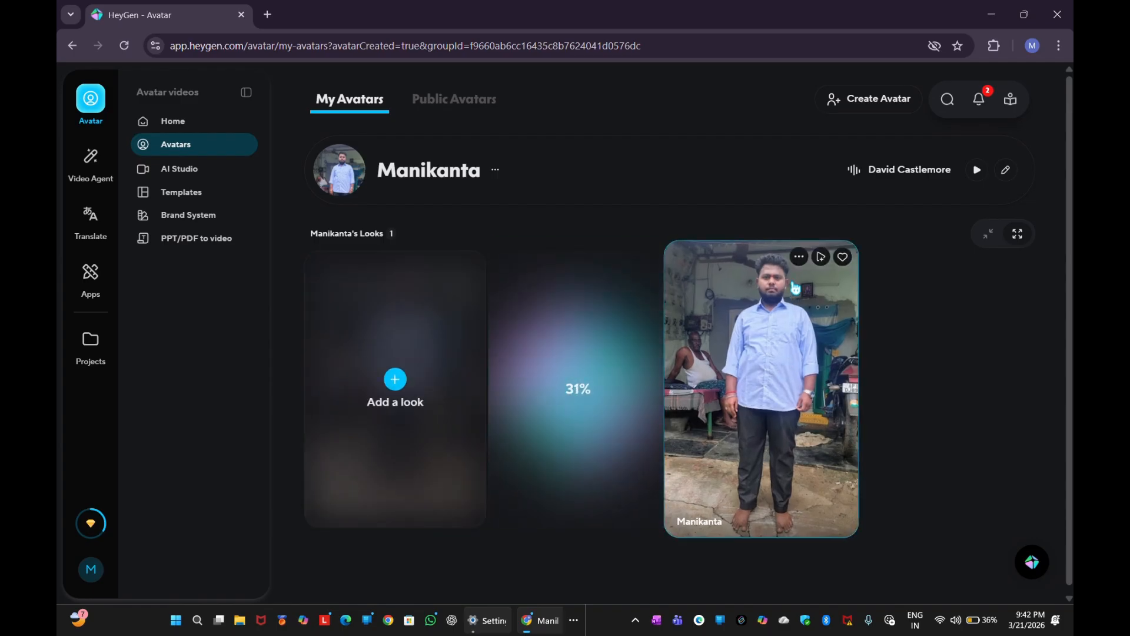
left_click(799, 257)
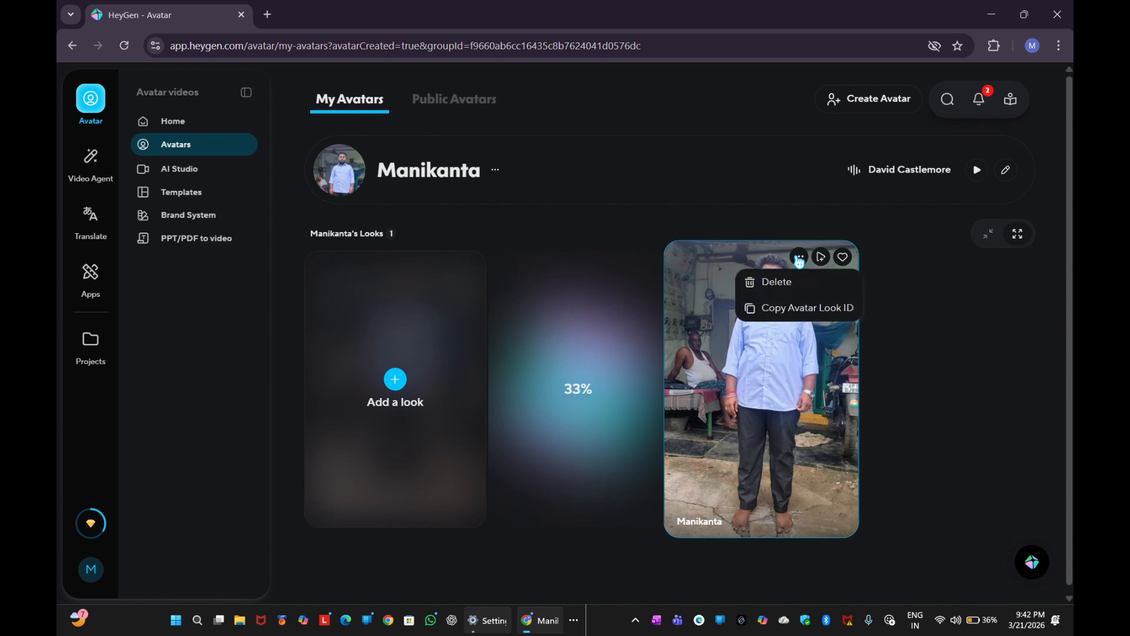
left_click(558, 381)
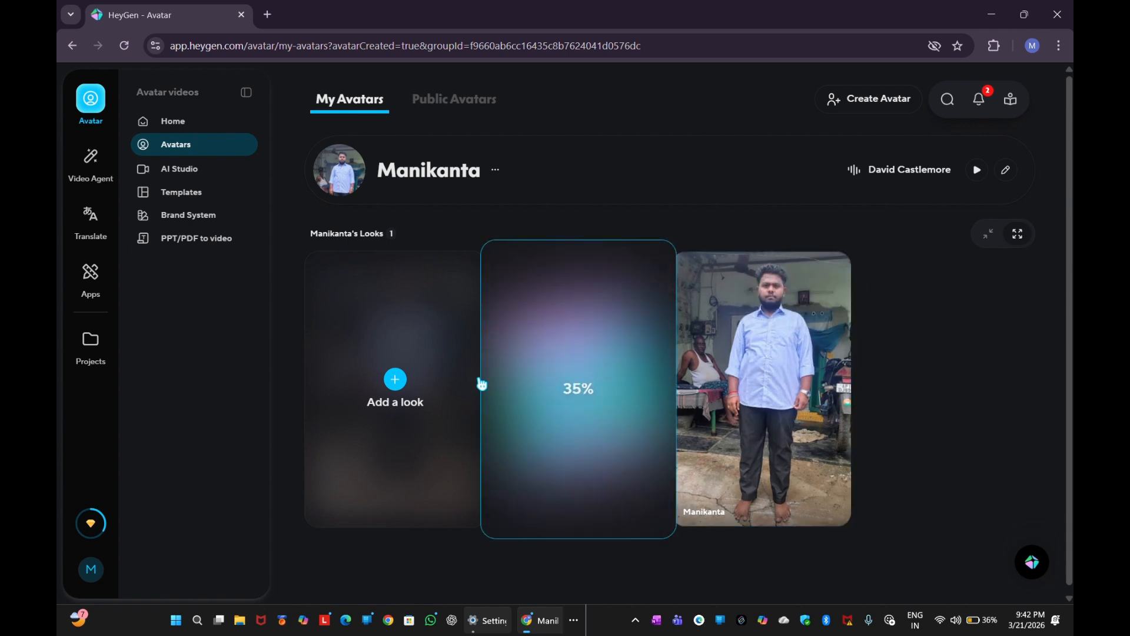
Reopen the AI look designer and review the quality checks for the base look photo
left_click(390, 373)
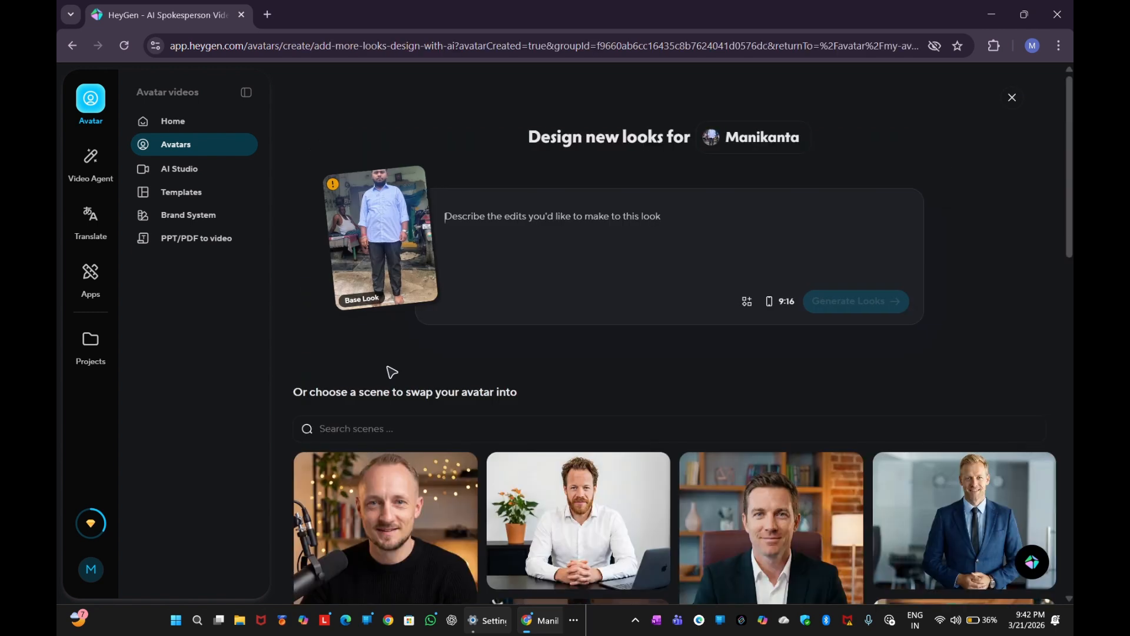
left_click(336, 187)
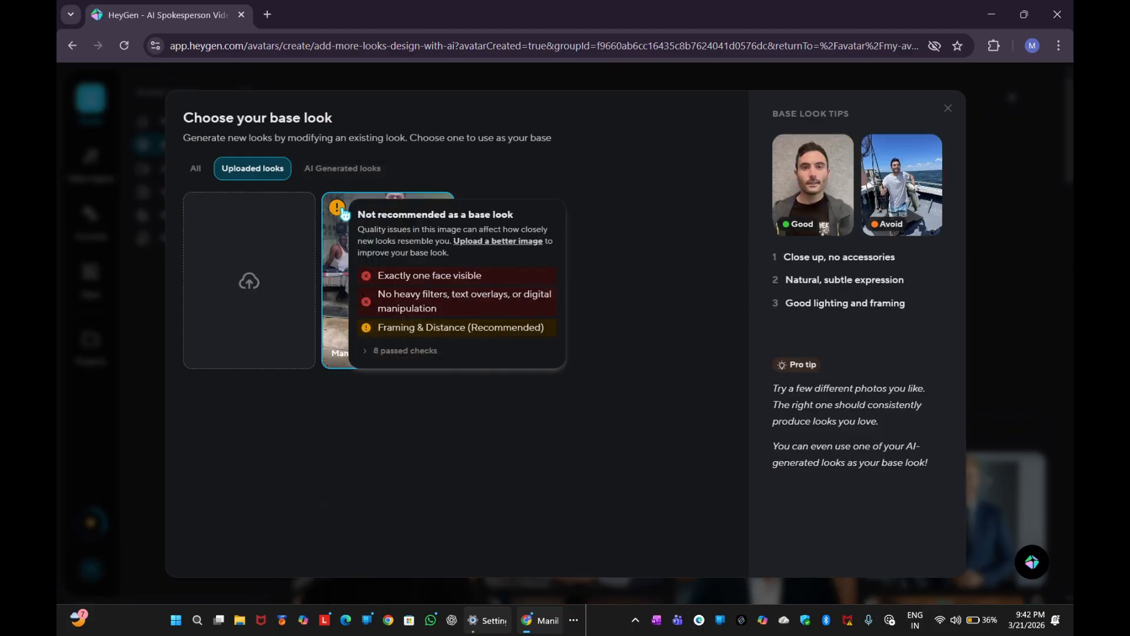
left_click(345, 212)
mouse_move(339, 196)
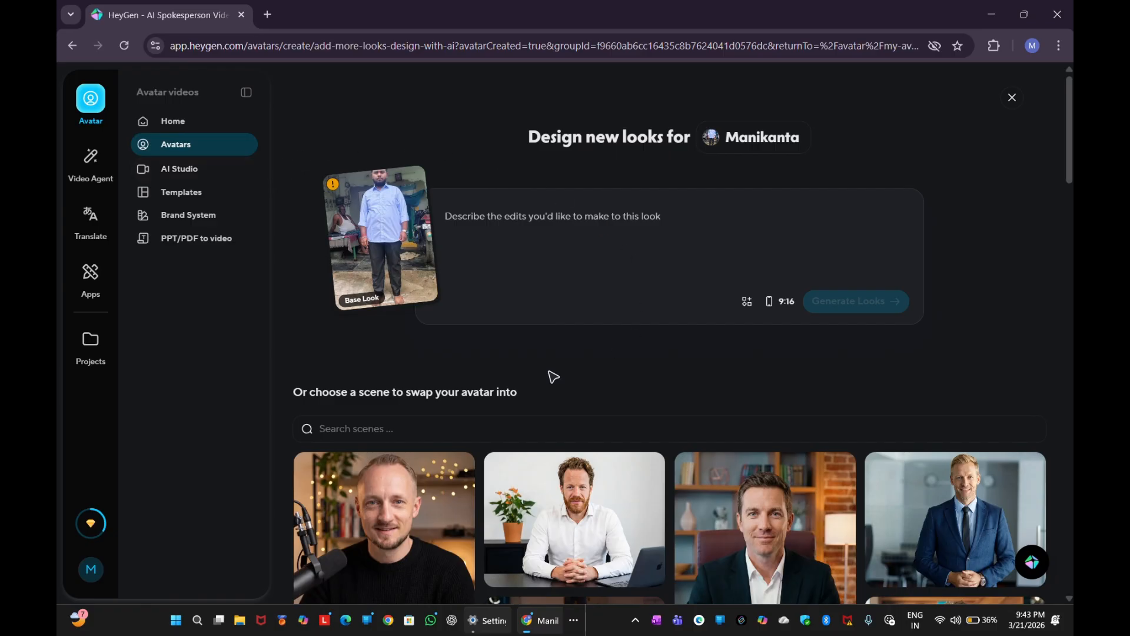
Go back to the avatar's looks, inspect the upload page for adding more looks, and return without uploading
left_click(141, 124)
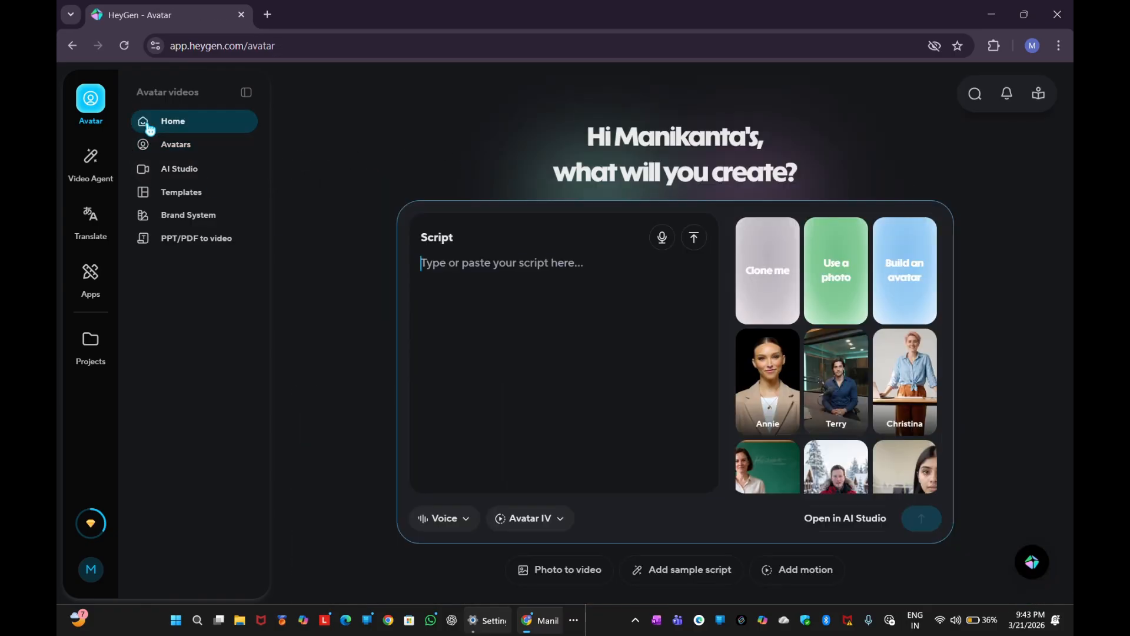
left_click(195, 142)
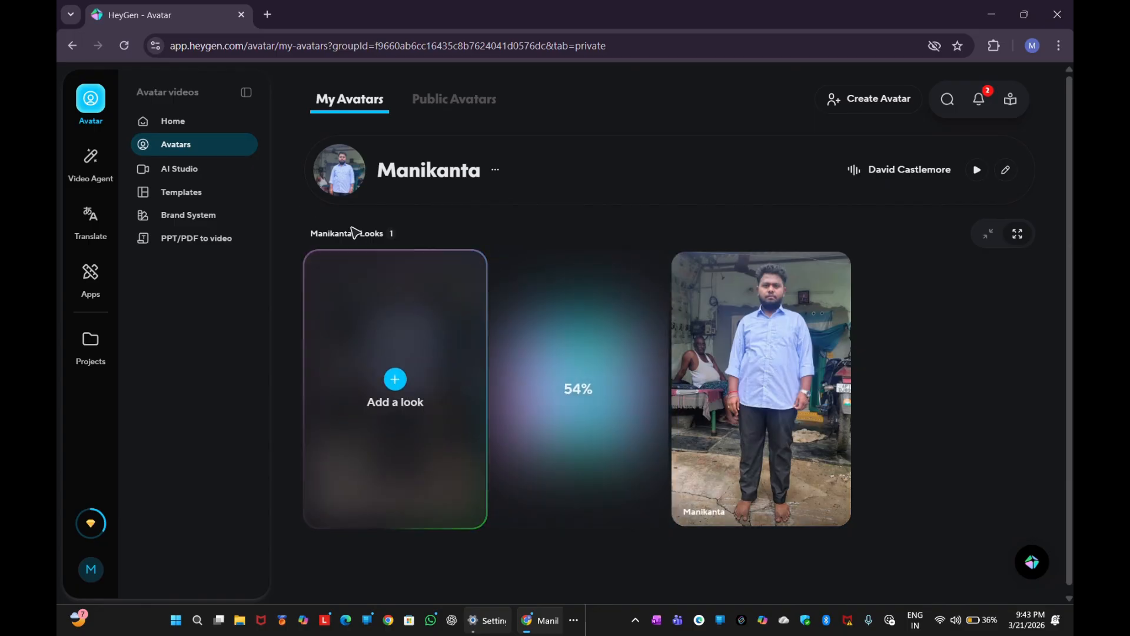
mouse_move(411, 330)
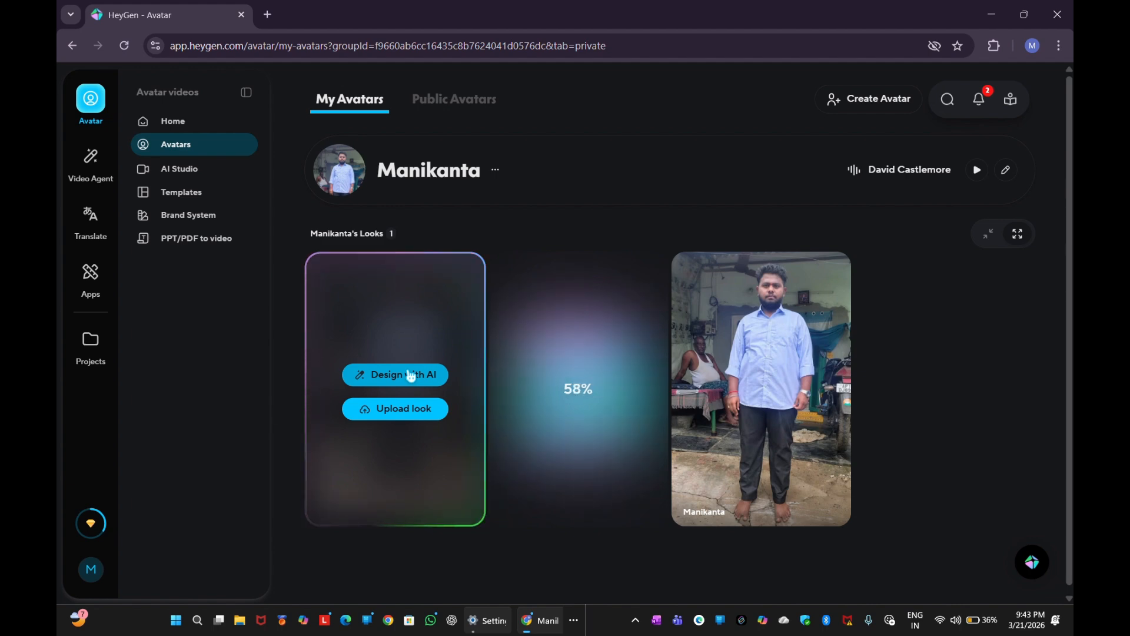
left_click(401, 412)
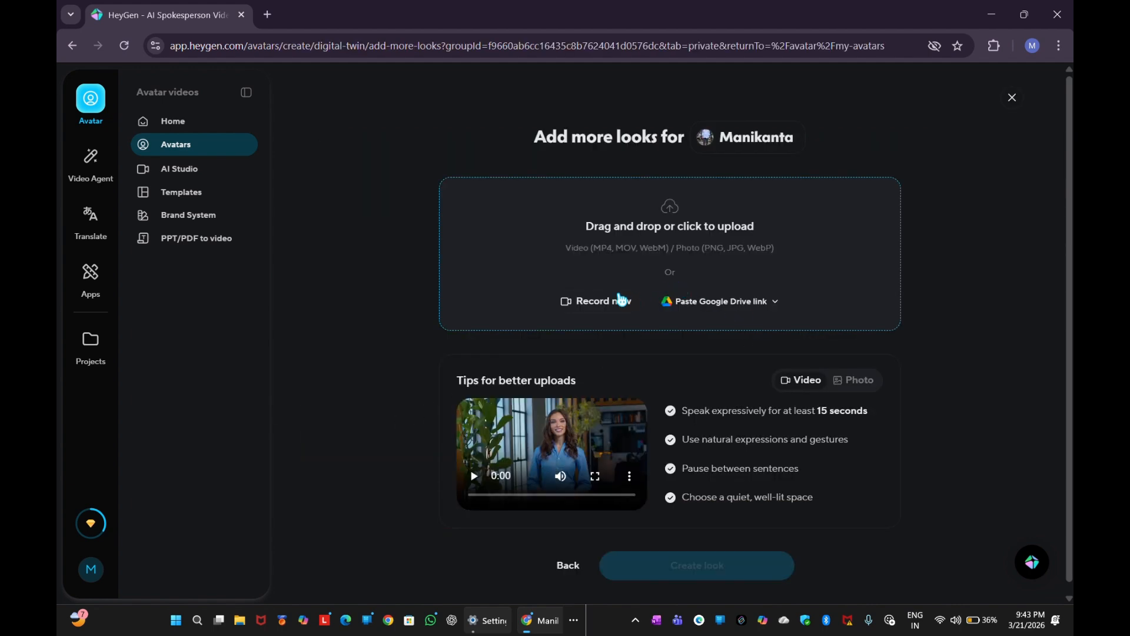
left_click(72, 46)
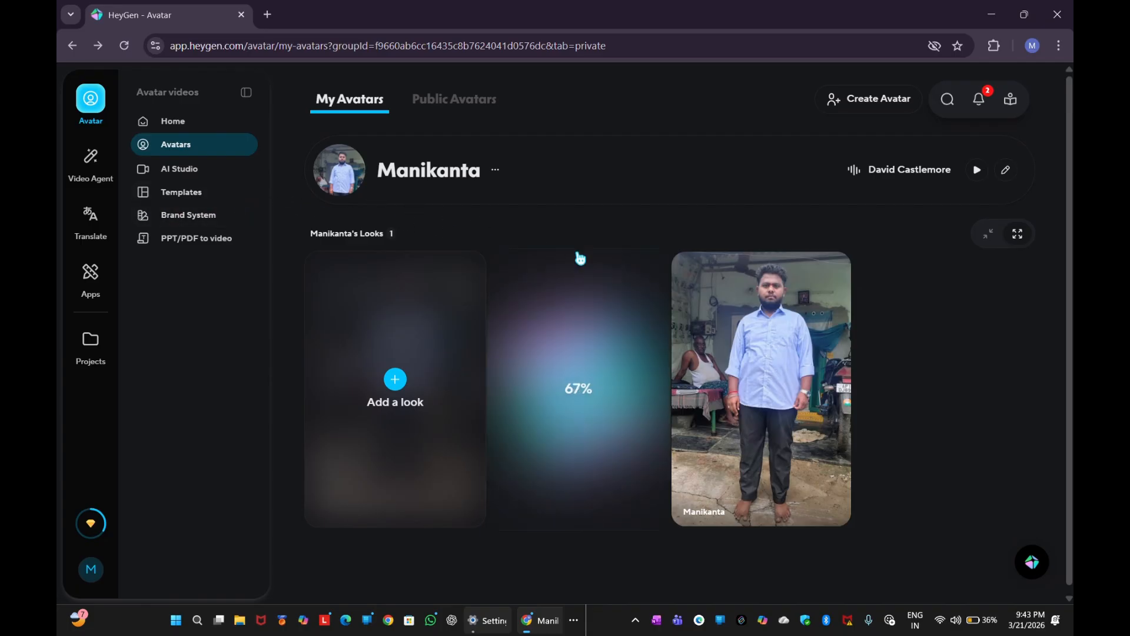
left_click(196, 170)
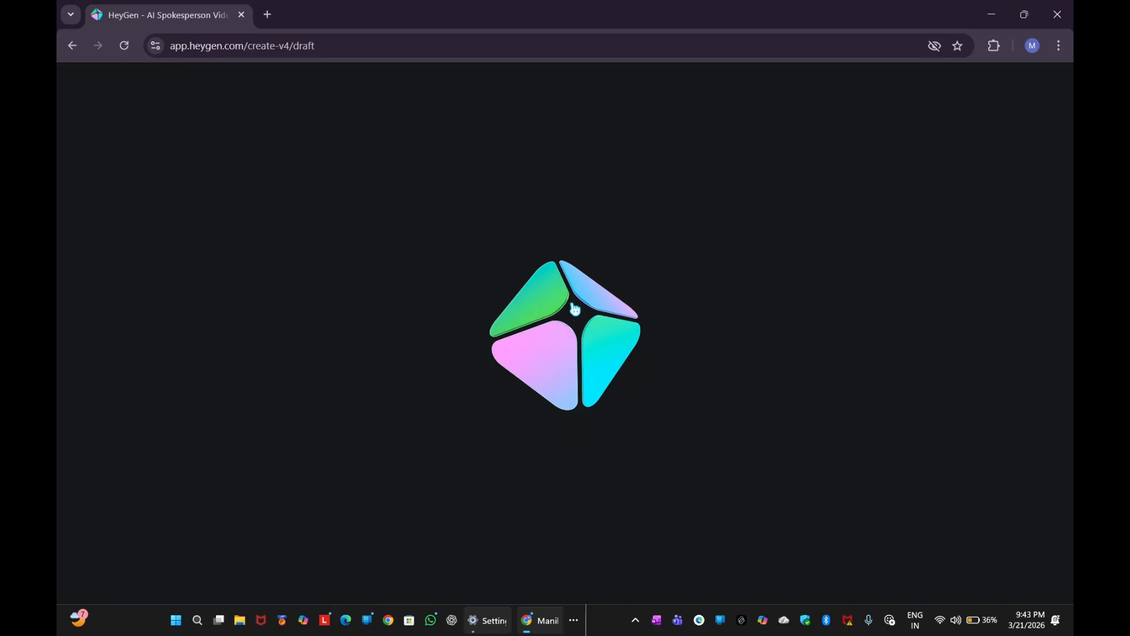
left_click(72, 46)
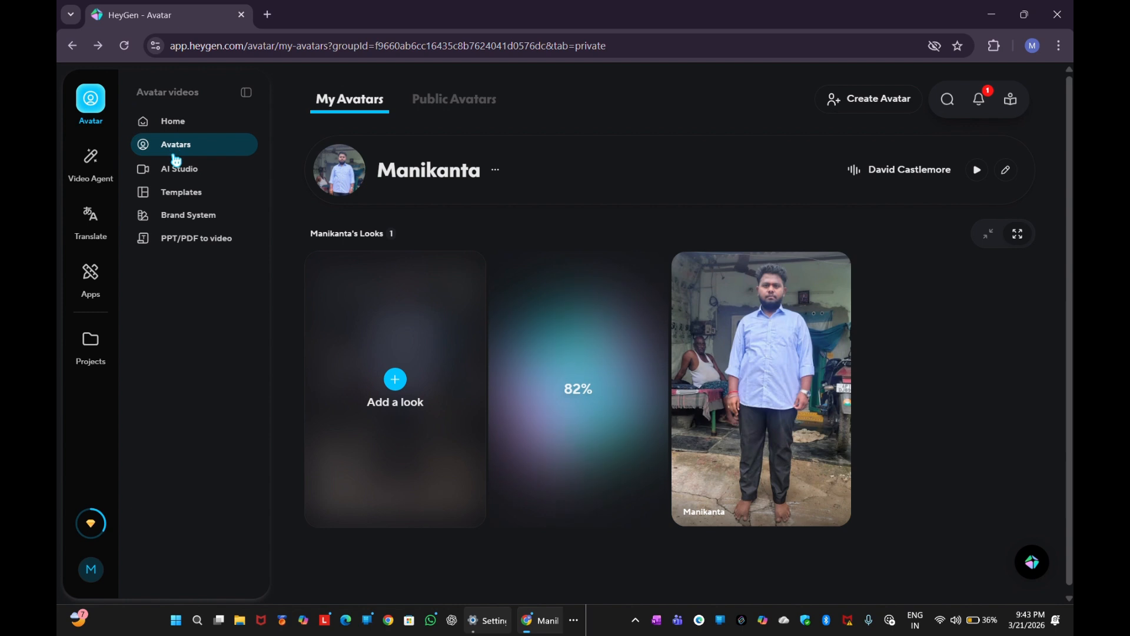
left_click(200, 171)
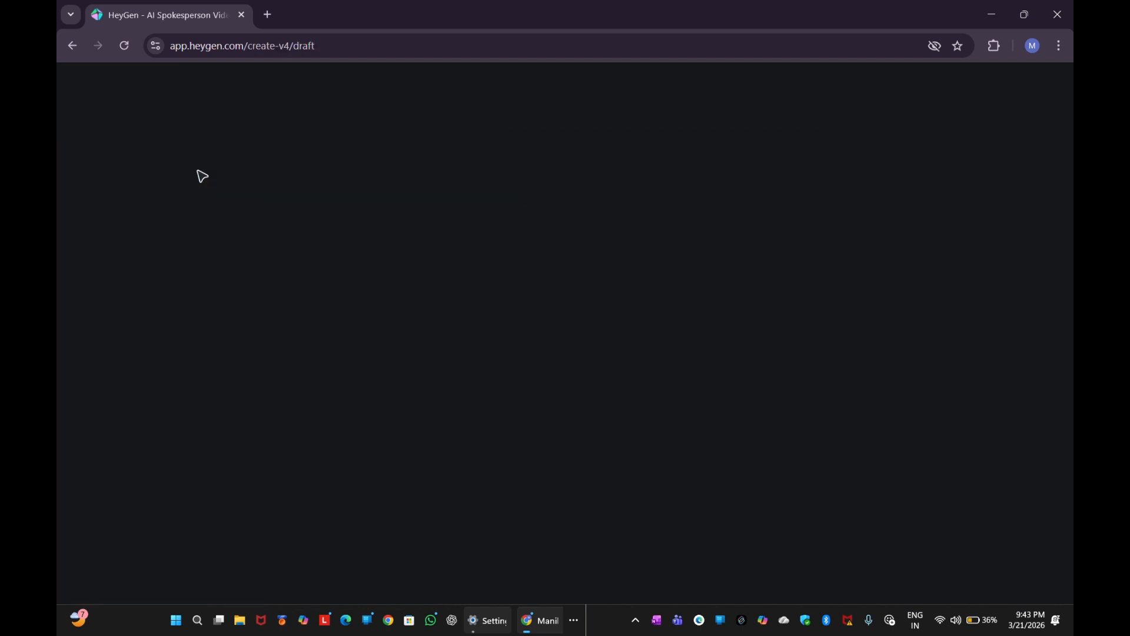
left_click(64, 53)
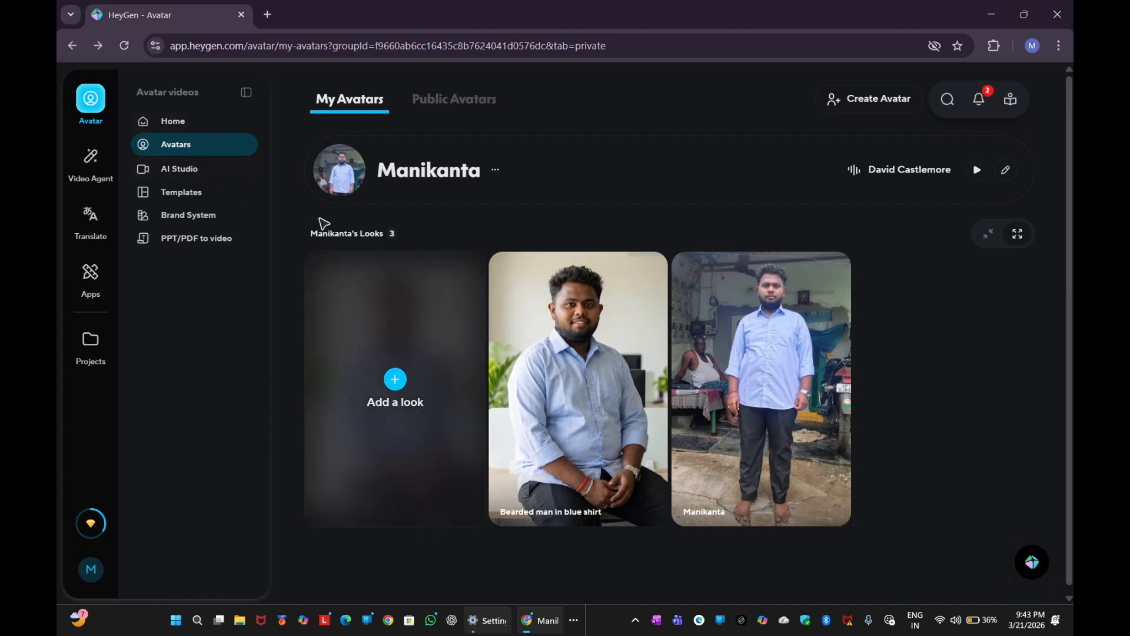
Open the preview of the generated look "Bearded man in blue shirt"
left_click(609, 368)
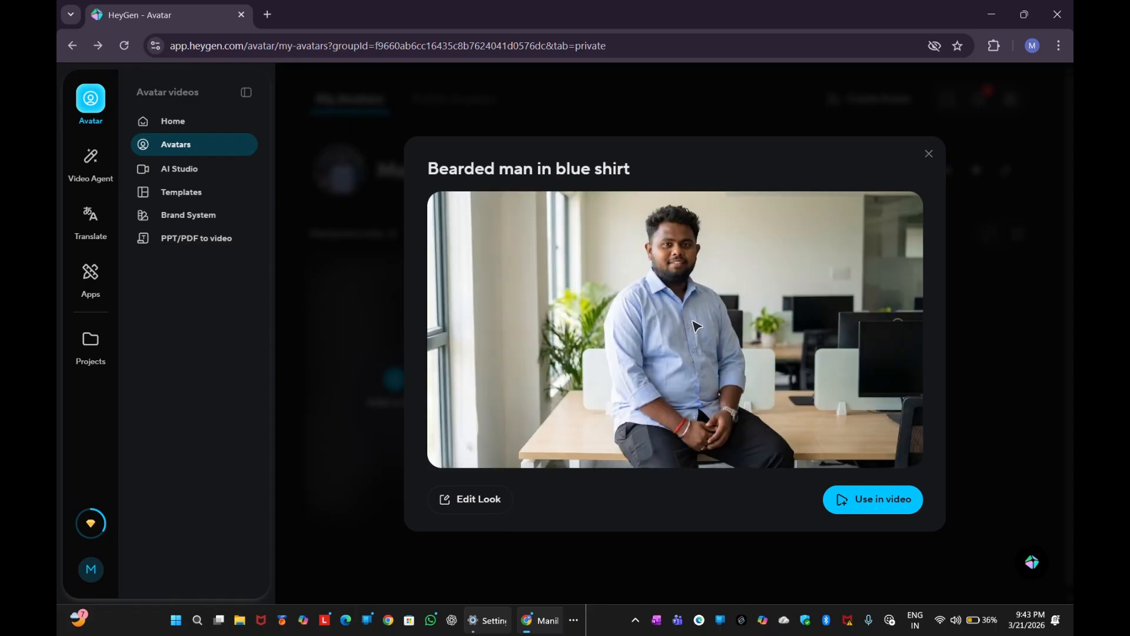
Close the look preview, try to open AI Studio, and go back to the avatar's looks
left_click(930, 156)
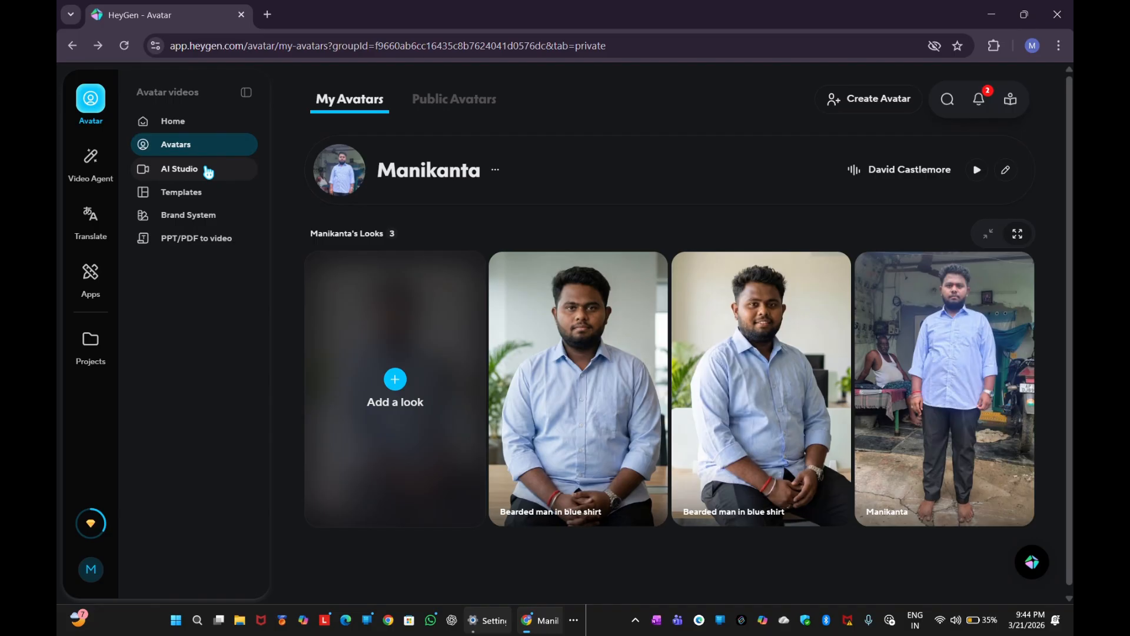
left_click(208, 171)
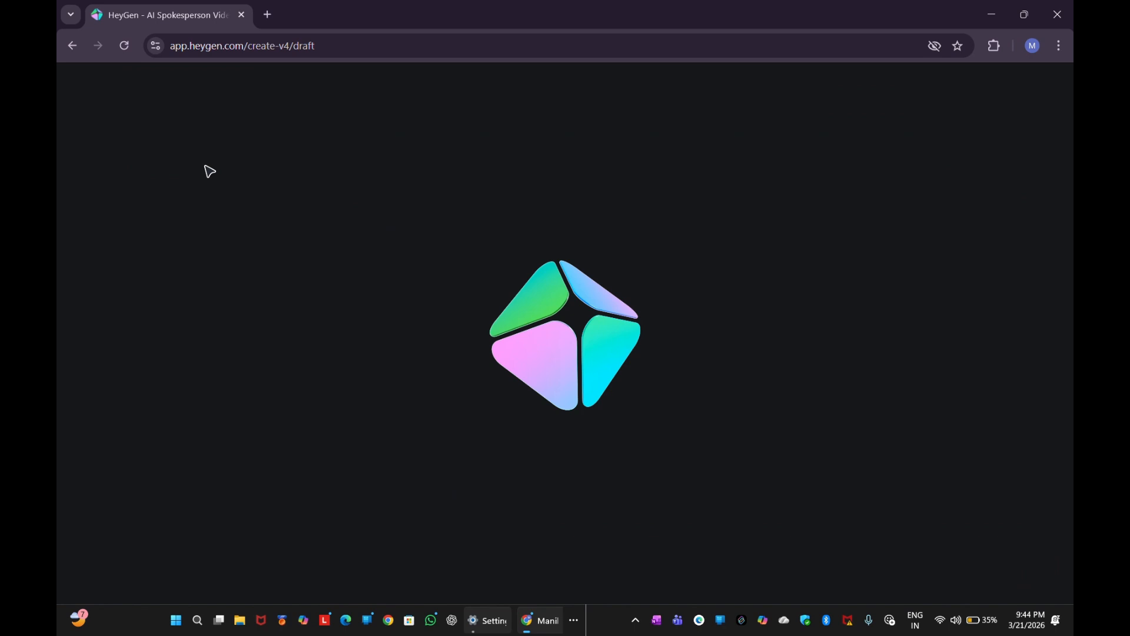
left_click(69, 54)
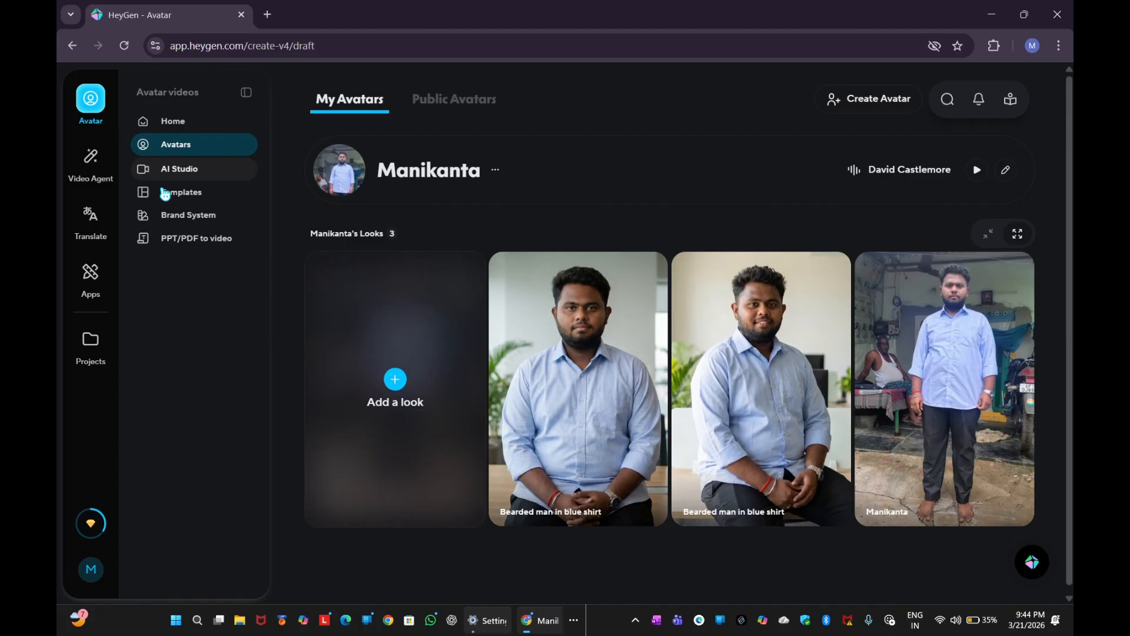
left_click(165, 194)
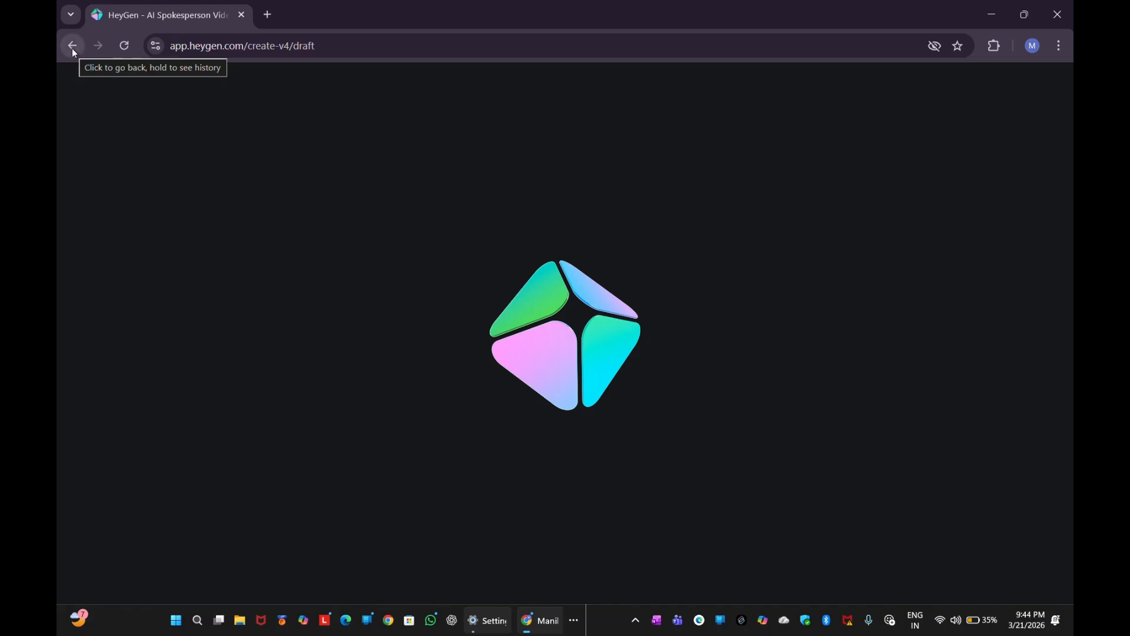
left_click(72, 46)
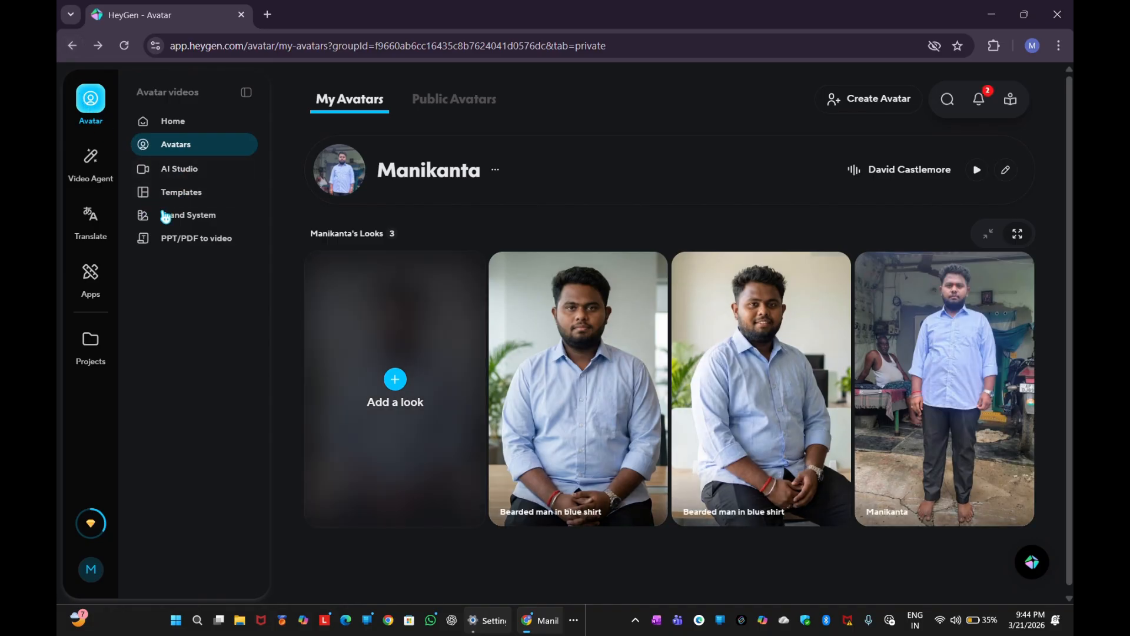
Open the Templates page, look through its template gallery, and reload it by way of the Brand System page
left_click(179, 202)
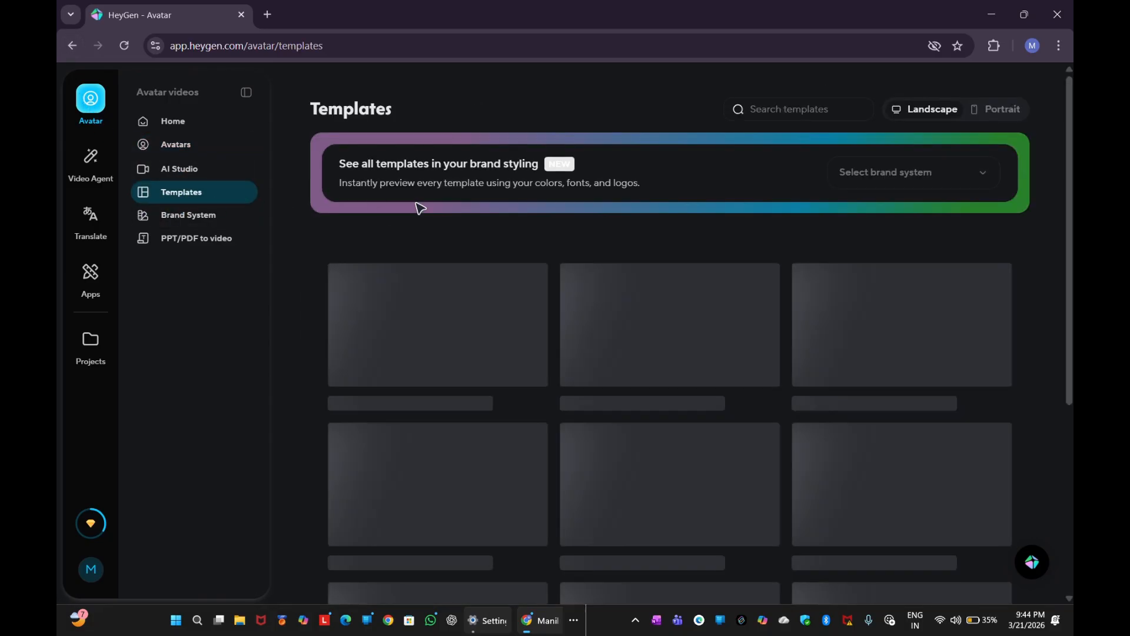
scroll(561, 211, "down", 2)
scroll(561, 211, "down", 3)
scroll(558, 210, "up", 5)
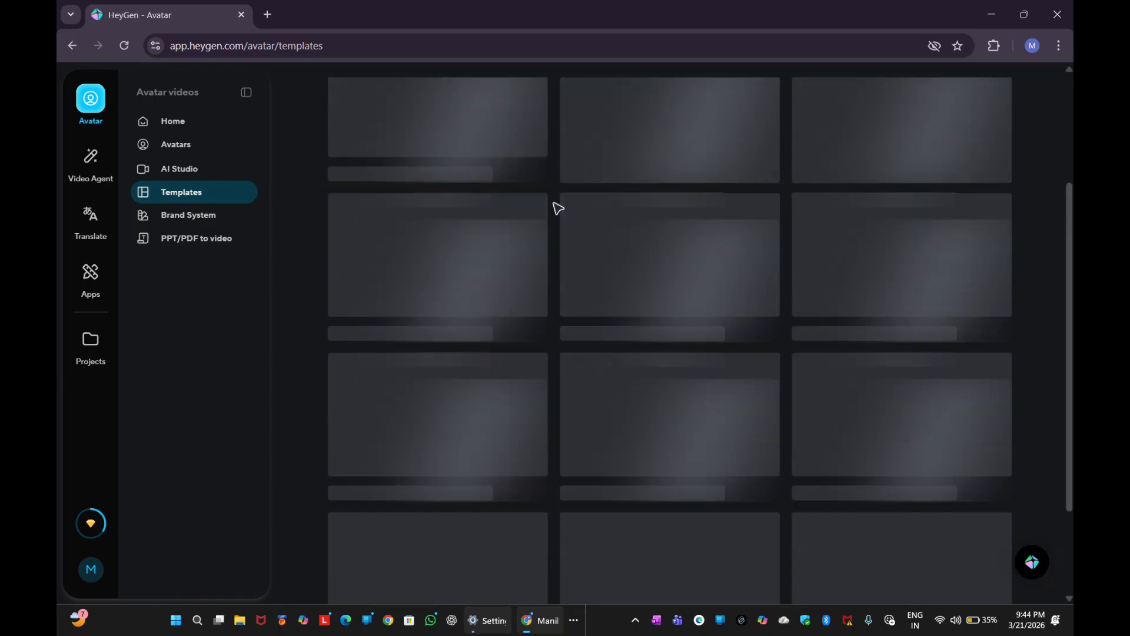
scroll(555, 252, "down", 5)
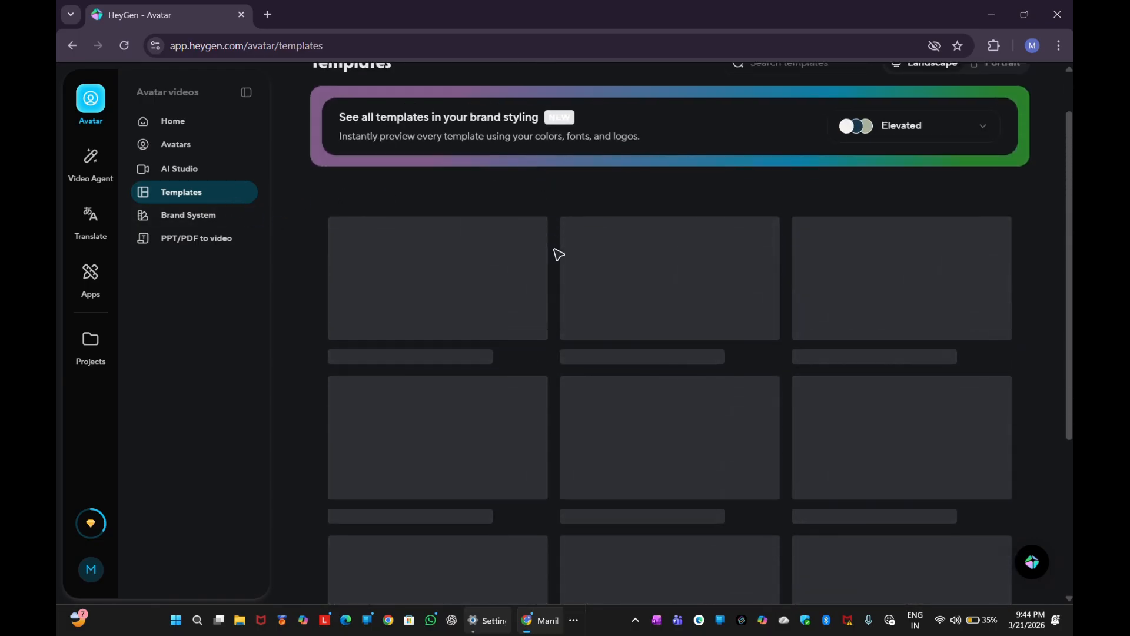
scroll(642, 292, "up", 5)
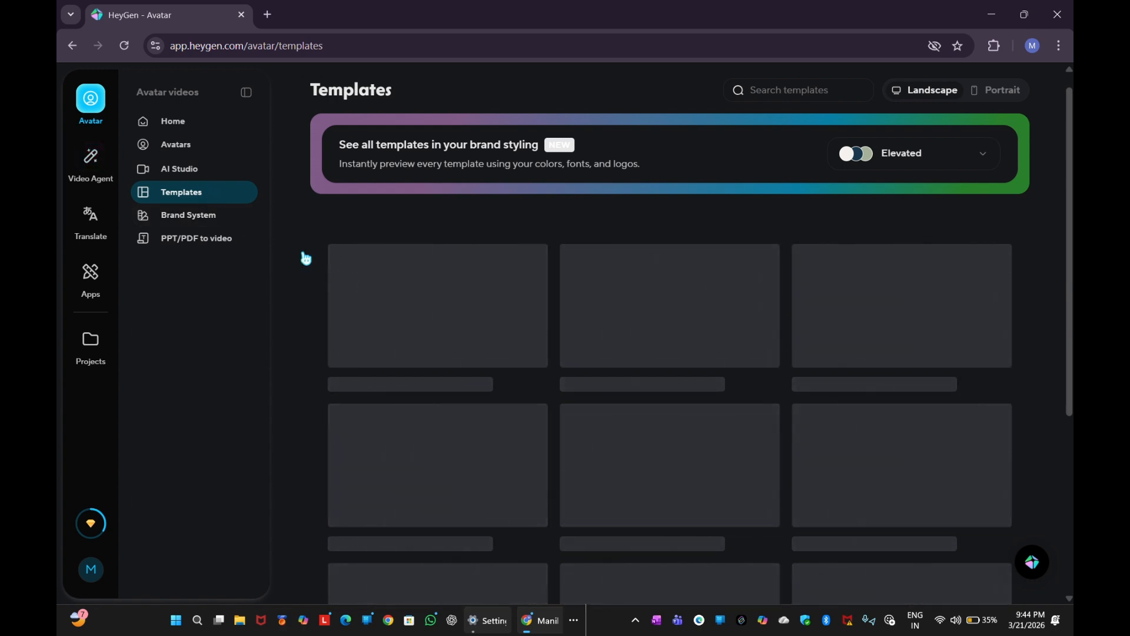
left_click(179, 210)
left_click(181, 191)
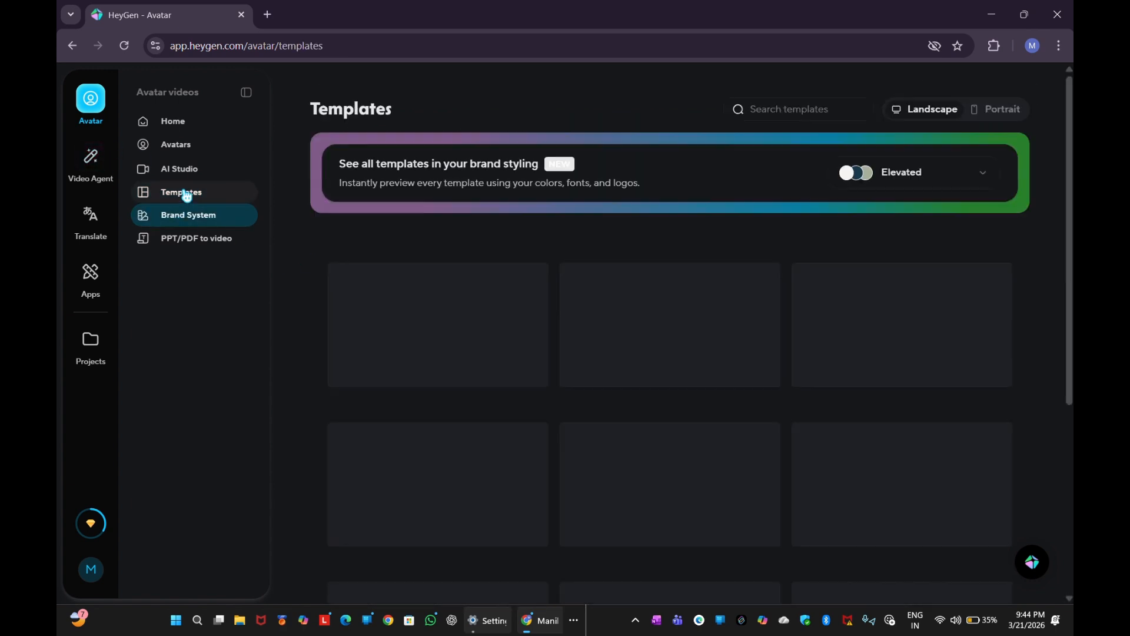
Switch the computer's Wi-Fi connection to the secured network FTTH-8775-5G with automatic connection enabled
left_click(963, 630)
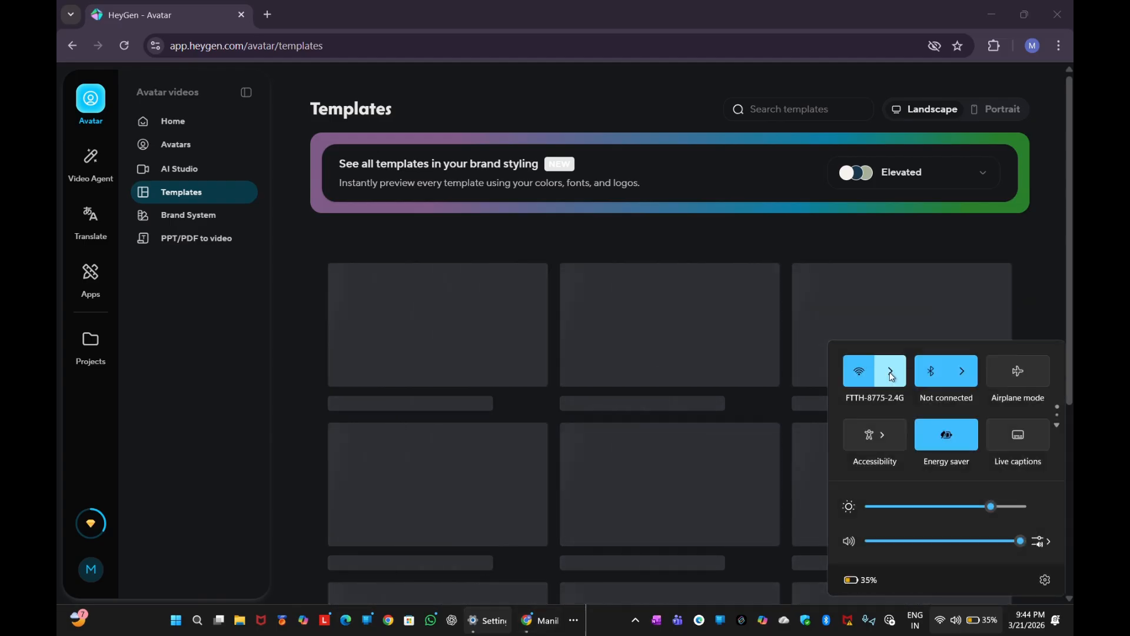
left_click(894, 370)
left_click(924, 489)
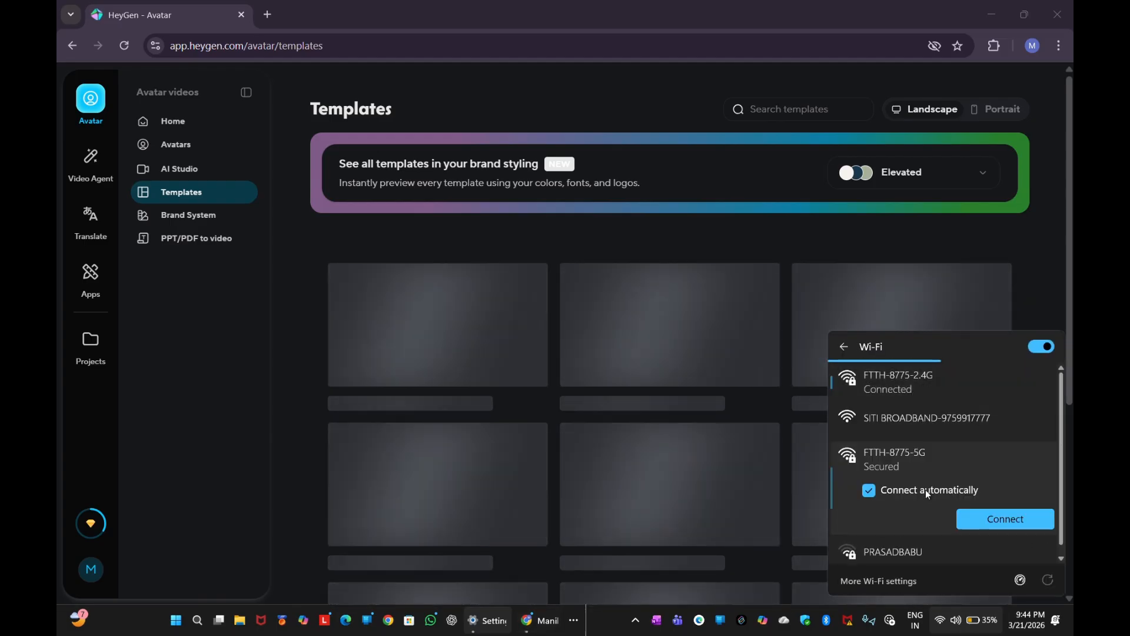
left_click(1029, 522)
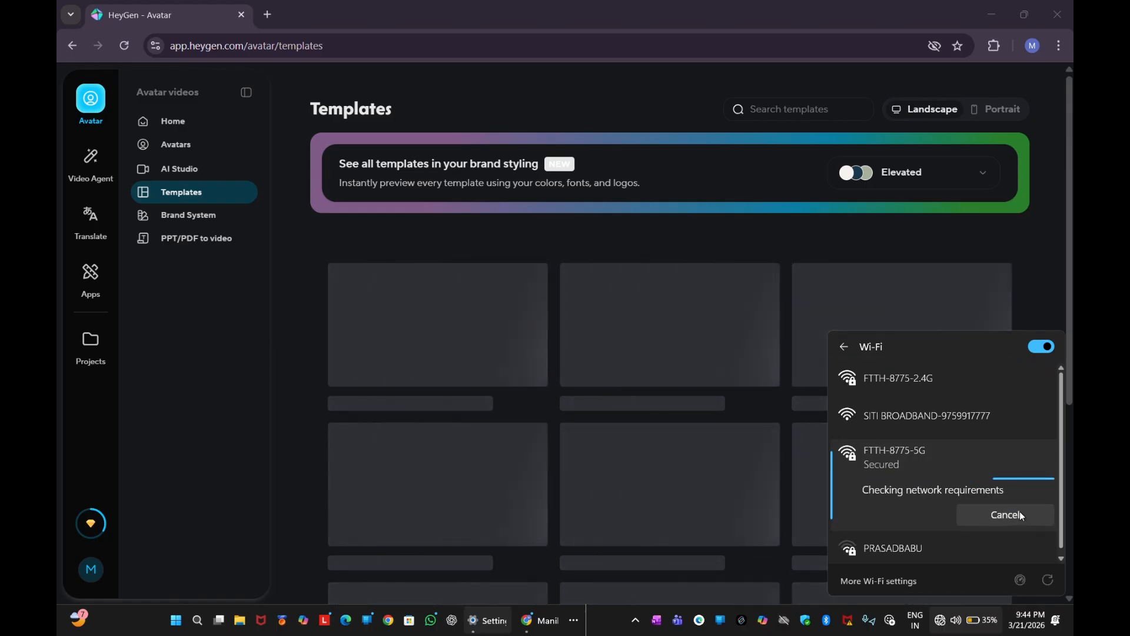
left_click(968, 252)
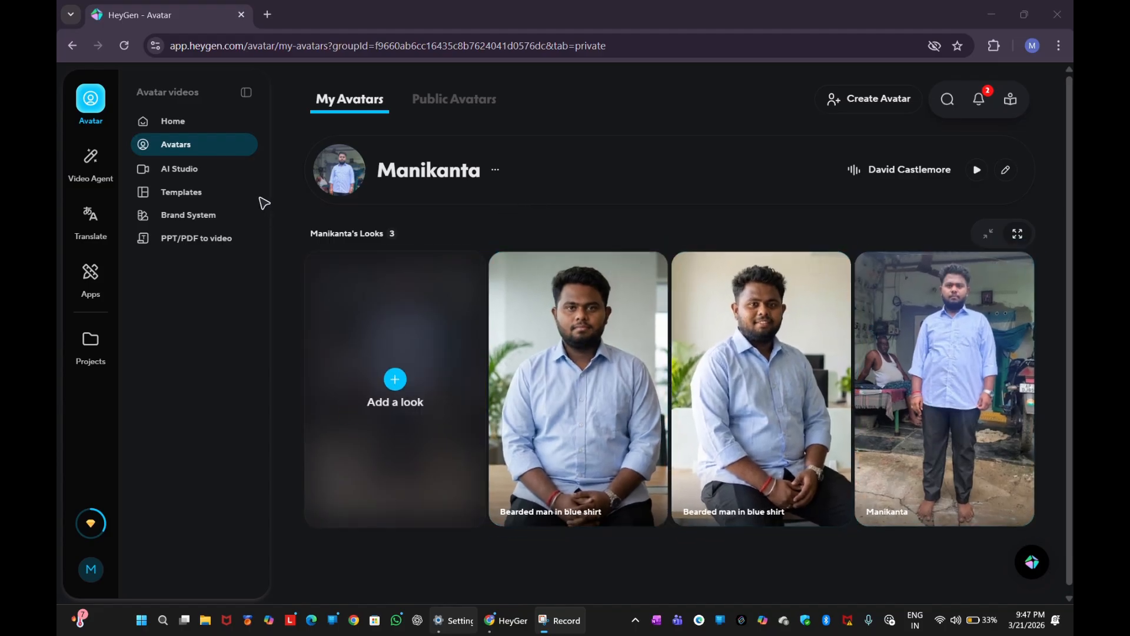
Open AI Studio and go through its introductory tour up to the page on generating the final video
left_click(179, 171)
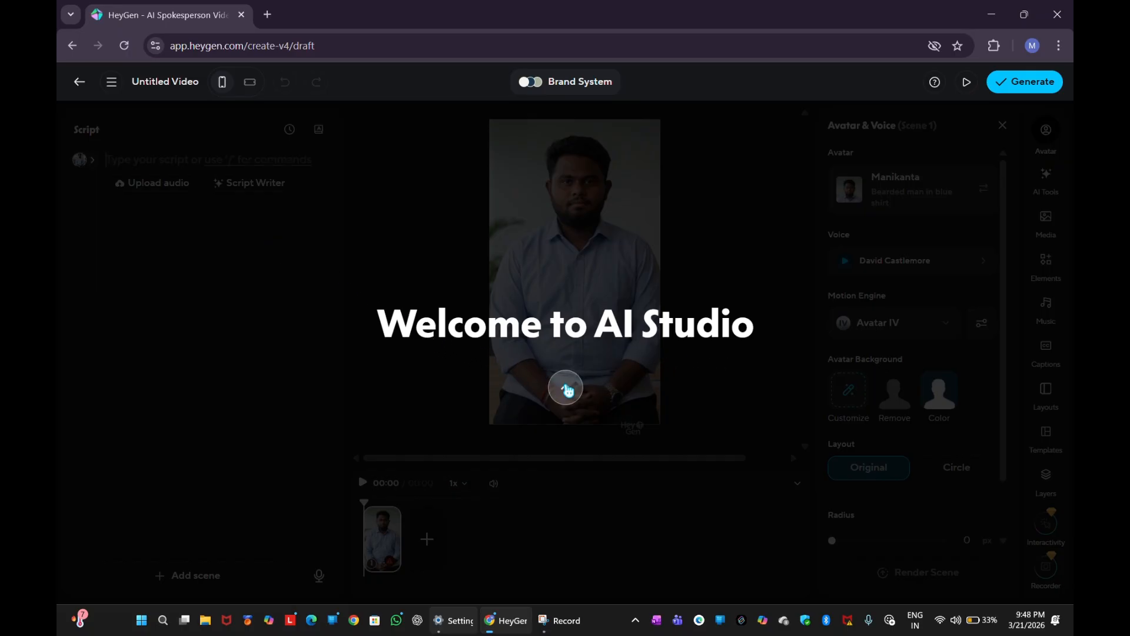
left_click(565, 387)
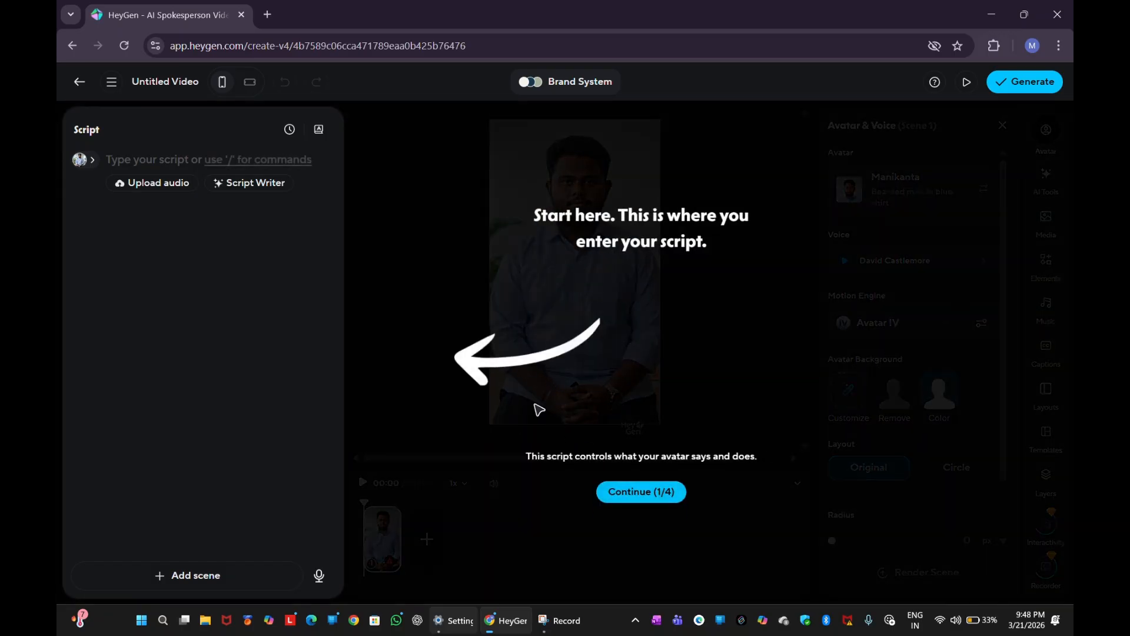
left_click(624, 497)
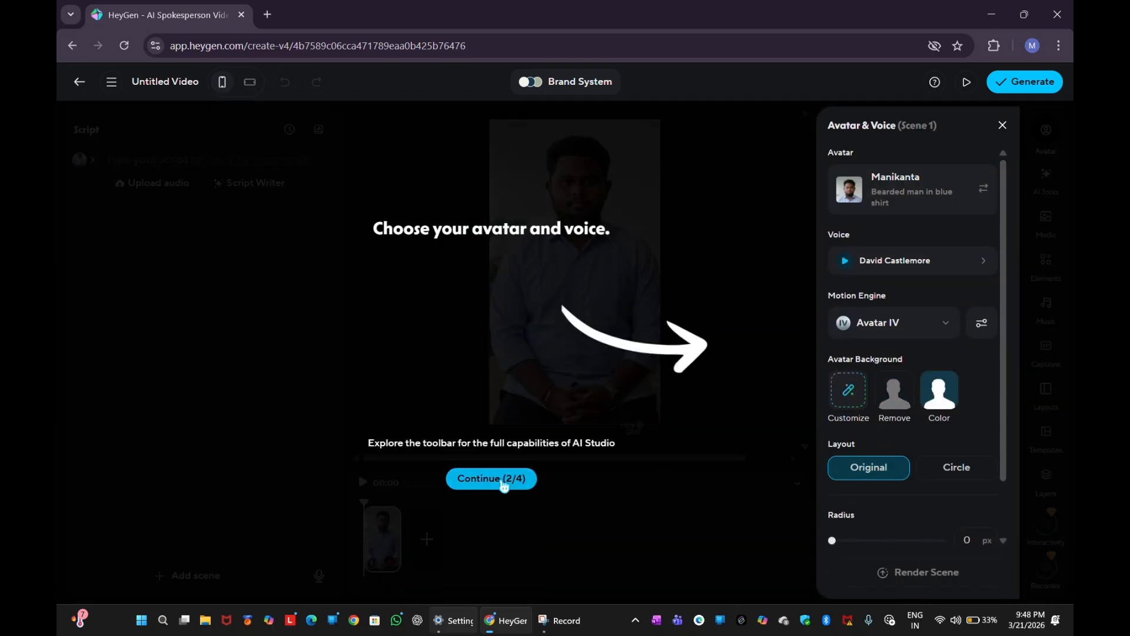
left_click(502, 485)
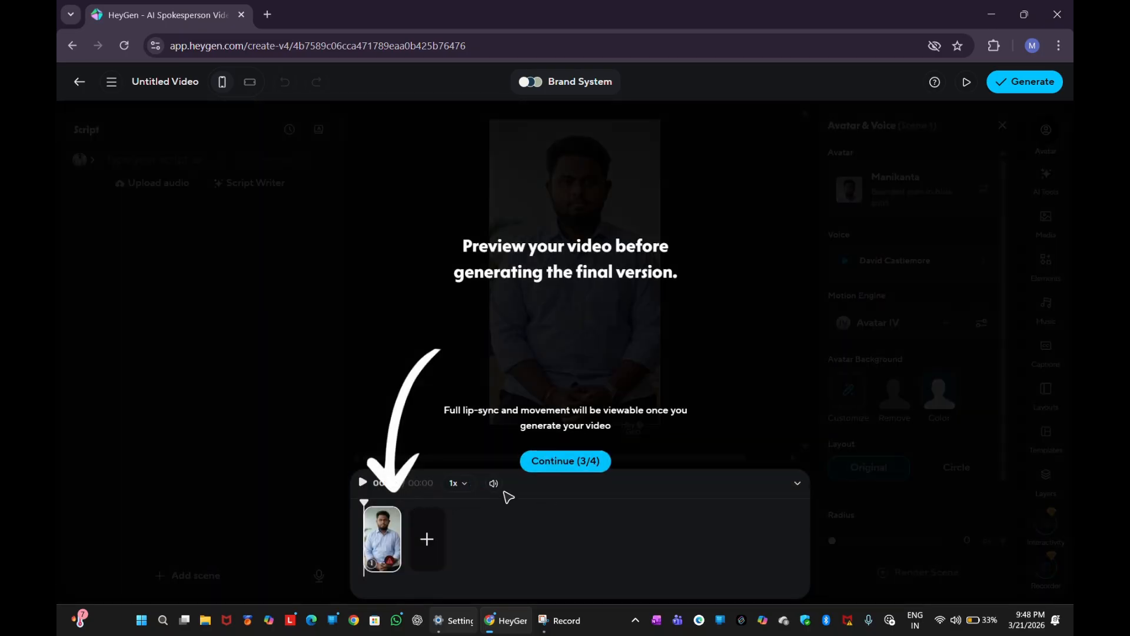
left_click(598, 466)
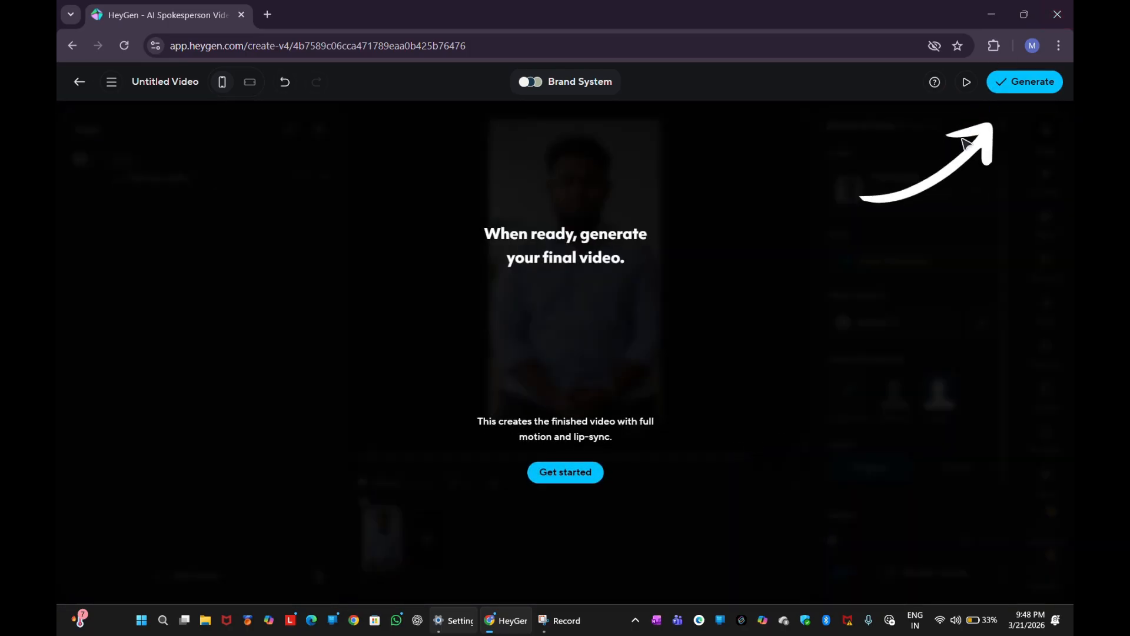
Review the Generate Video settings, close them without submitting, and finish the introductory tour
left_click(998, 88)
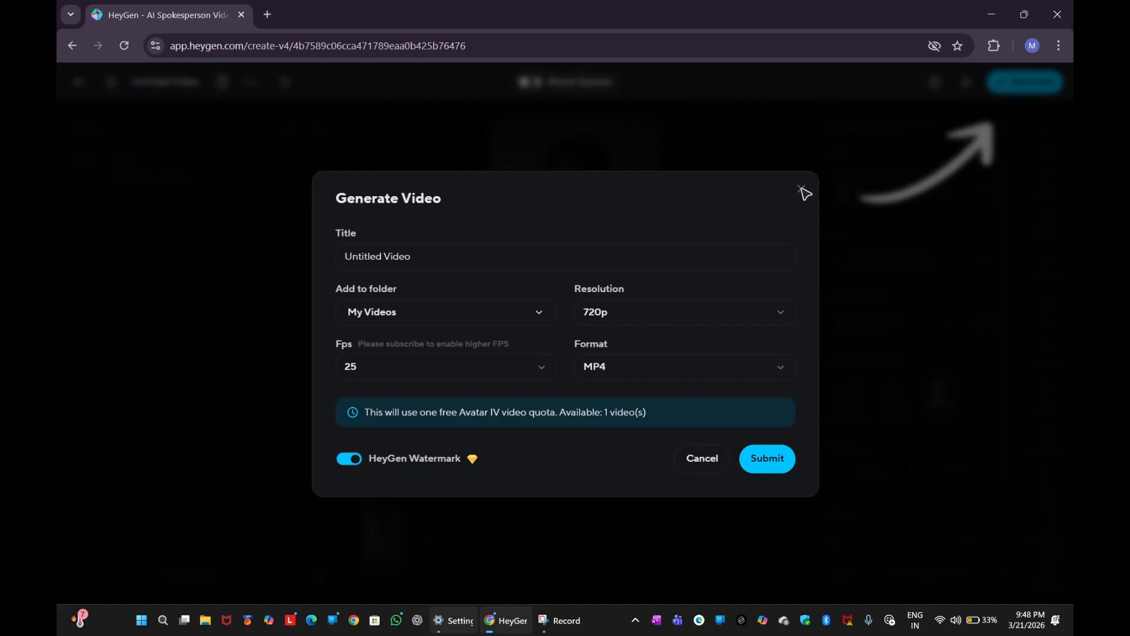
left_click(801, 189)
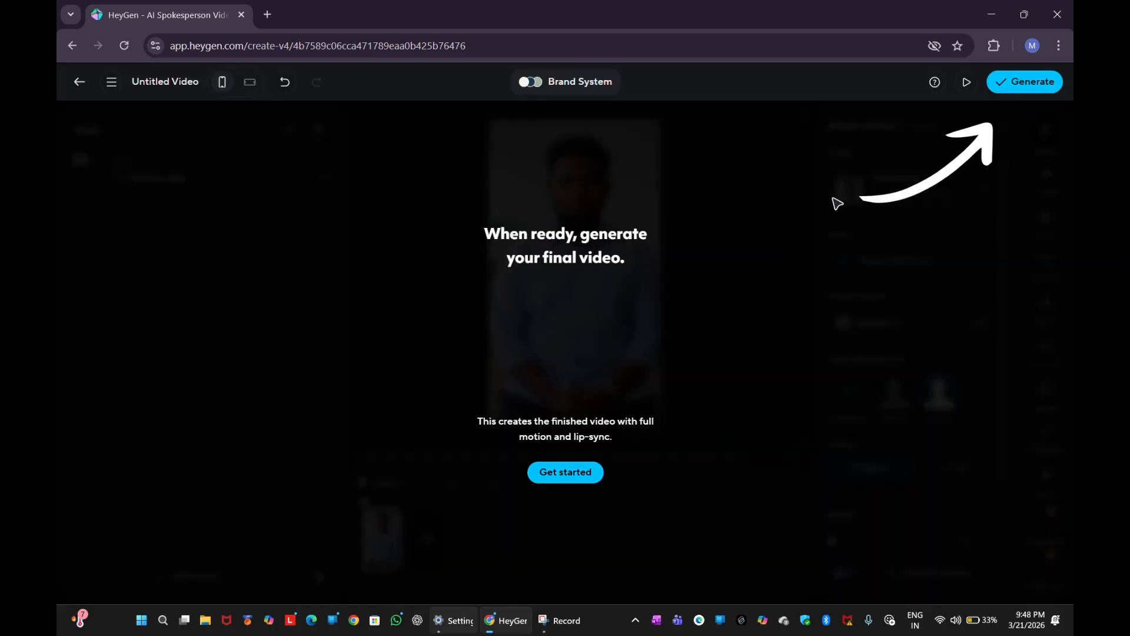
left_click(557, 473)
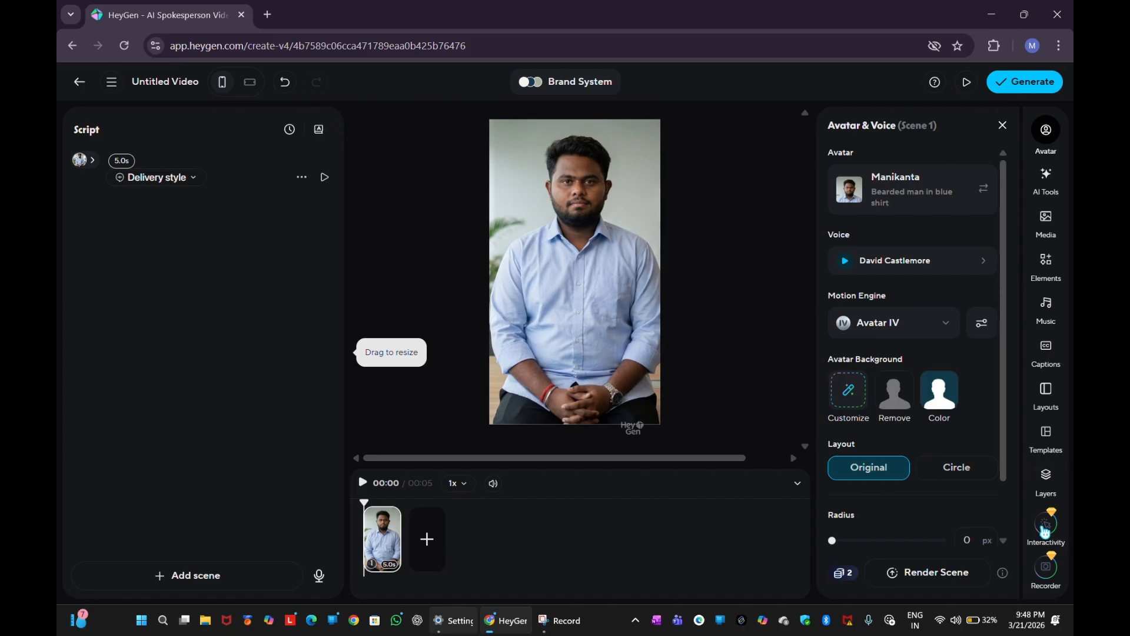
Remove the avatar's background in scene 1 and replace it with the dark reddish tree-branch stock image
left_click(895, 394)
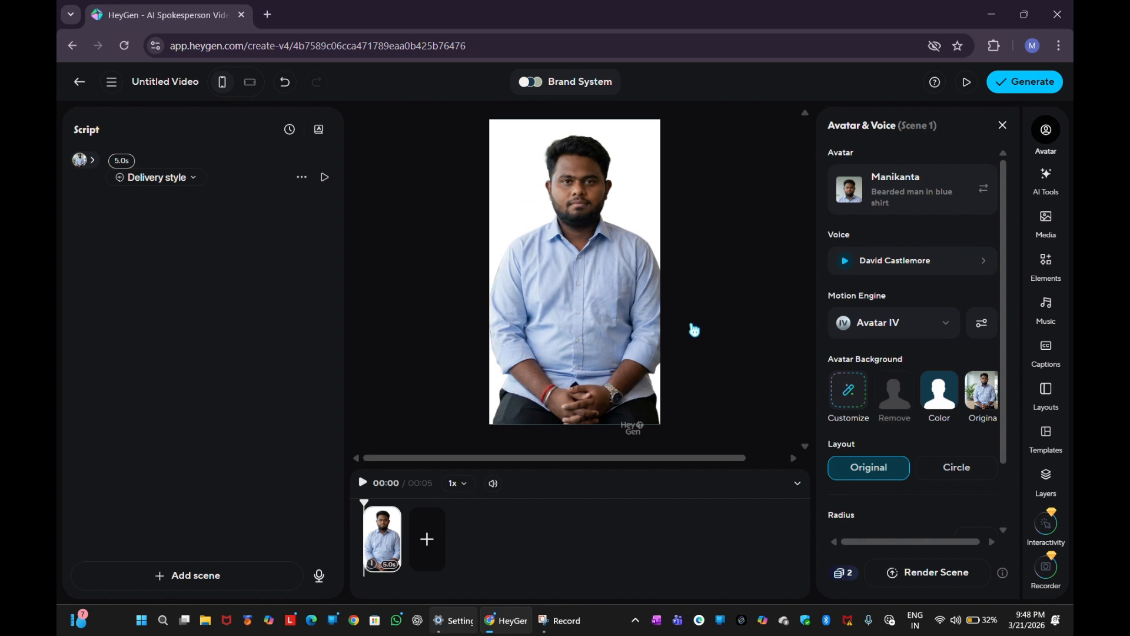
left_click(853, 403)
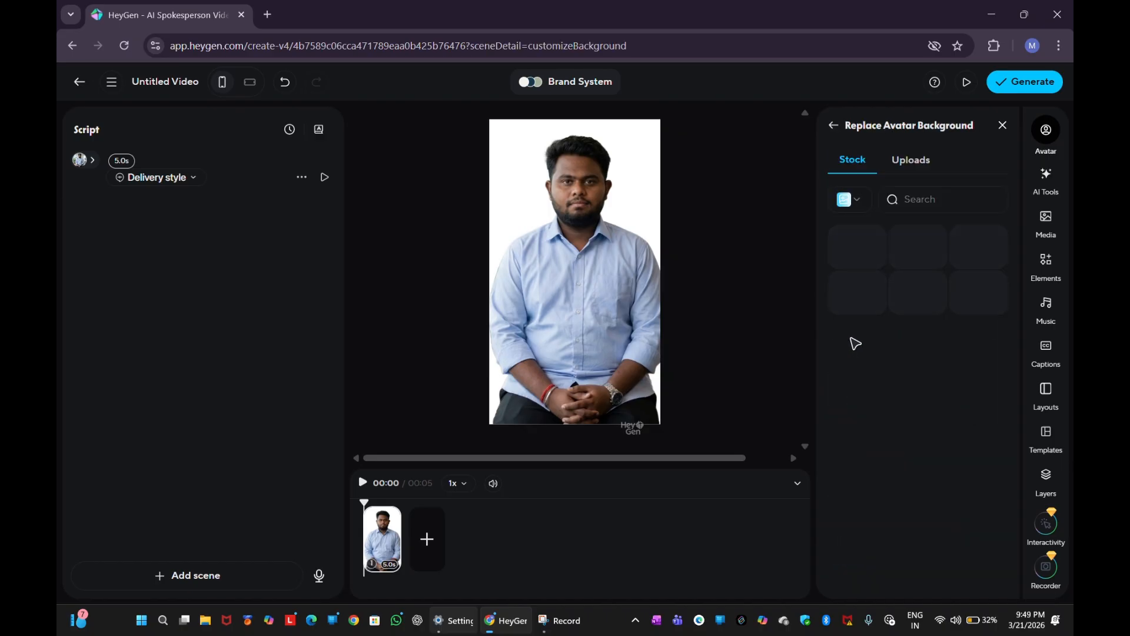
scroll(883, 341, "down", 1)
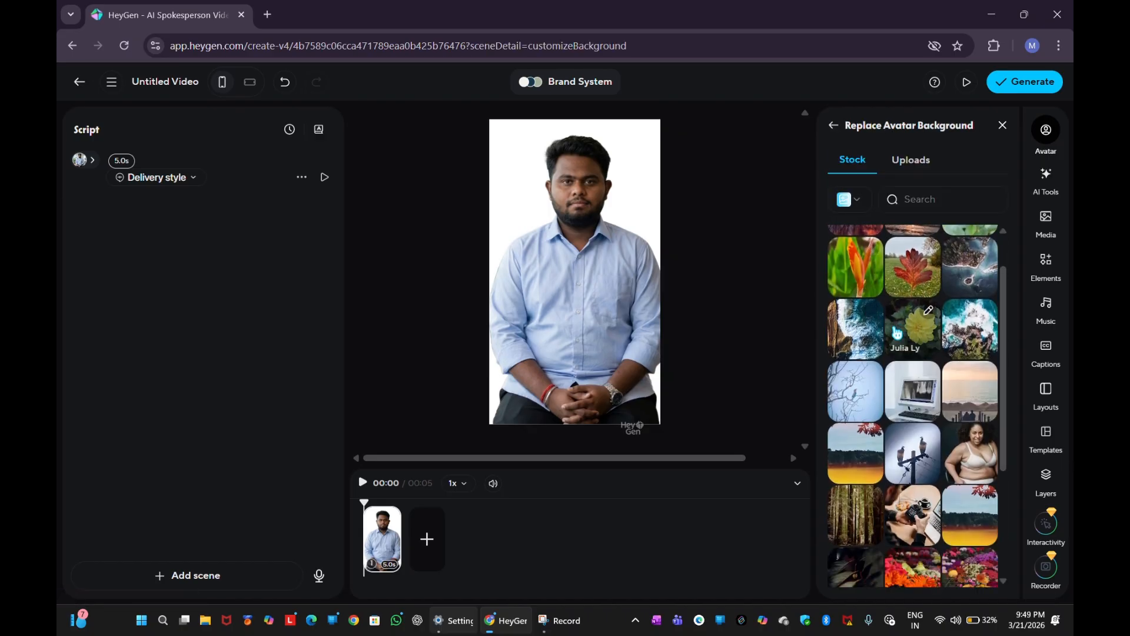
scroll(897, 333, "down", 10)
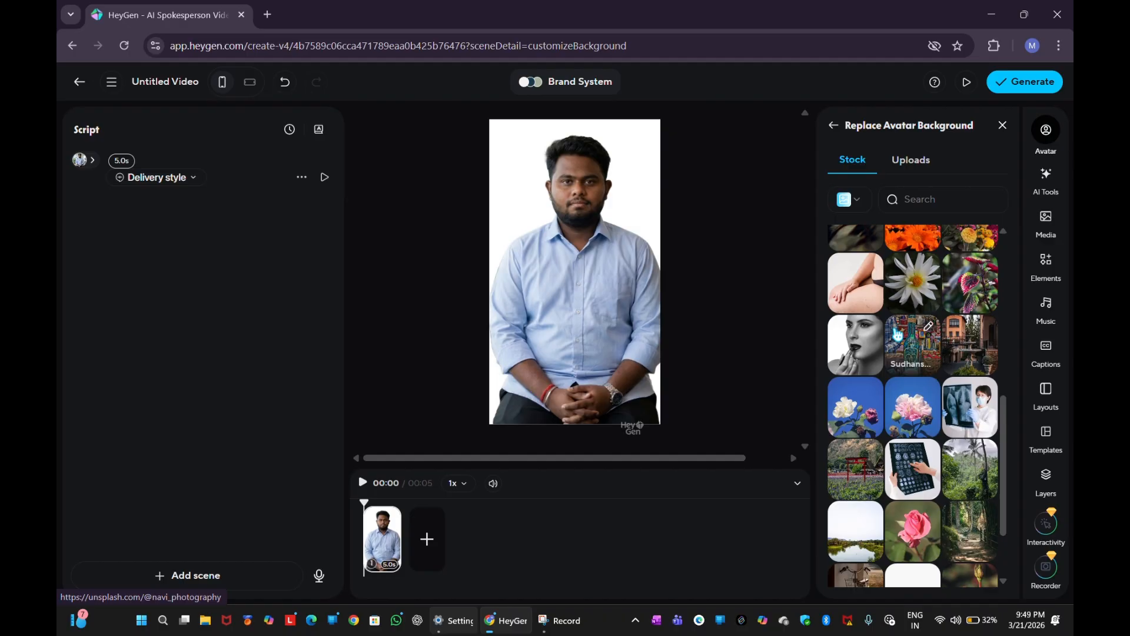
scroll(897, 333, "down", 5)
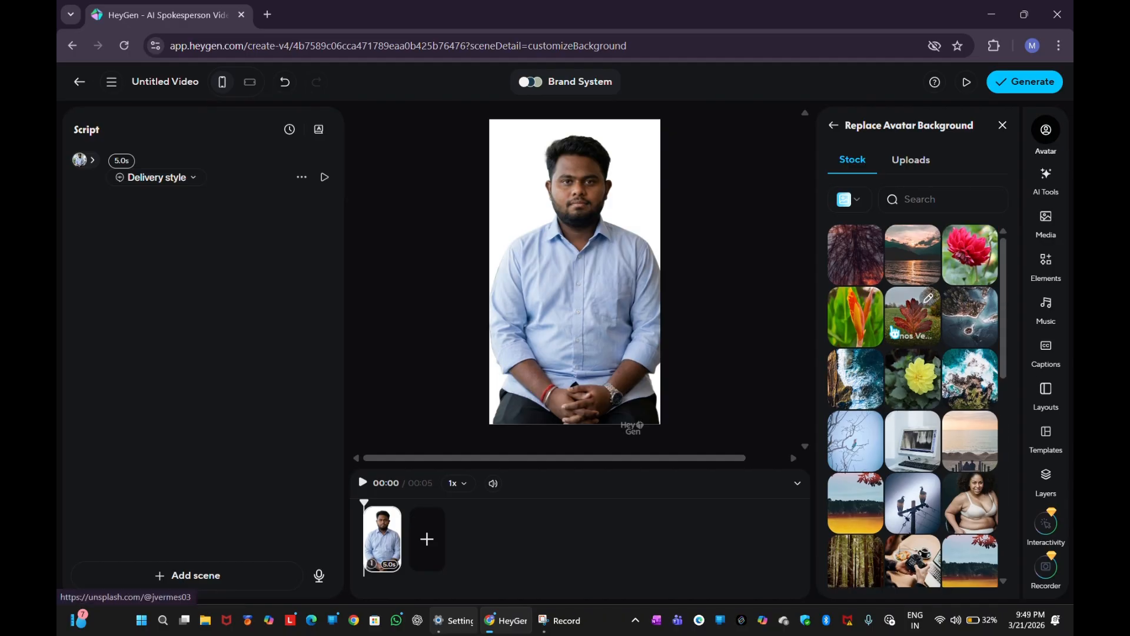
left_click(861, 261)
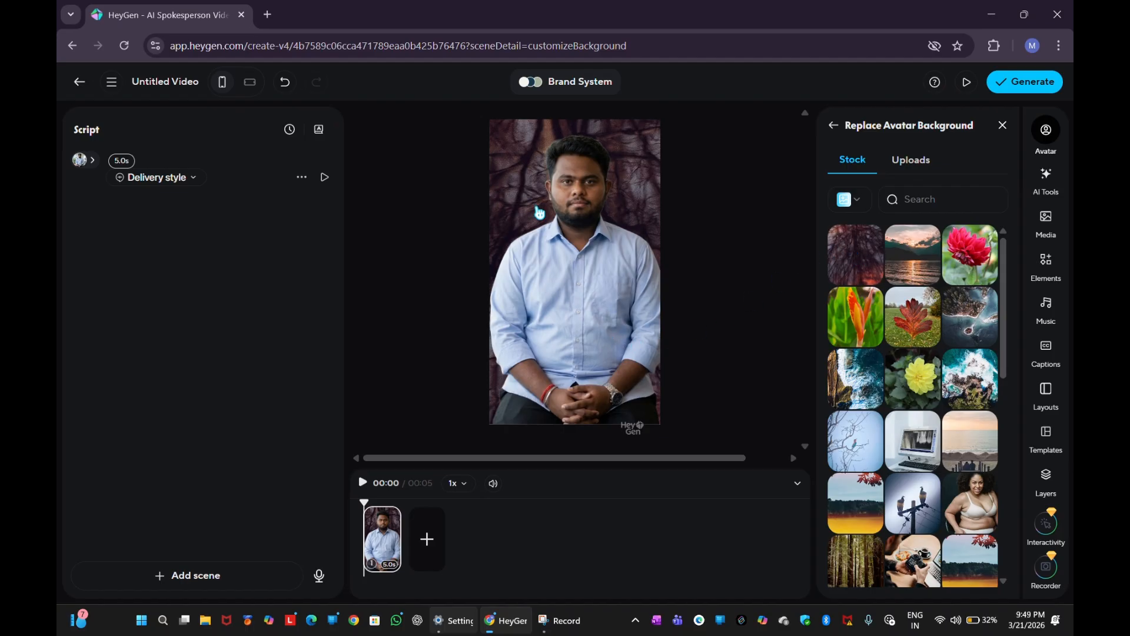
Check the upload options for replacing the avatar background, and close the avatar settings
left_click(917, 161)
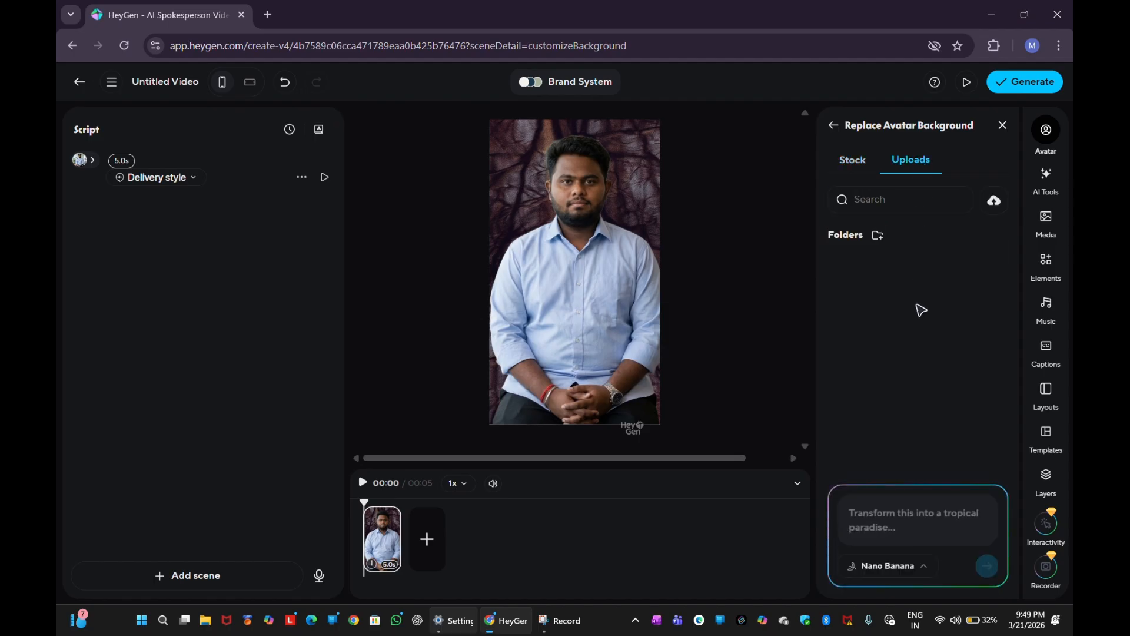
left_click(833, 130)
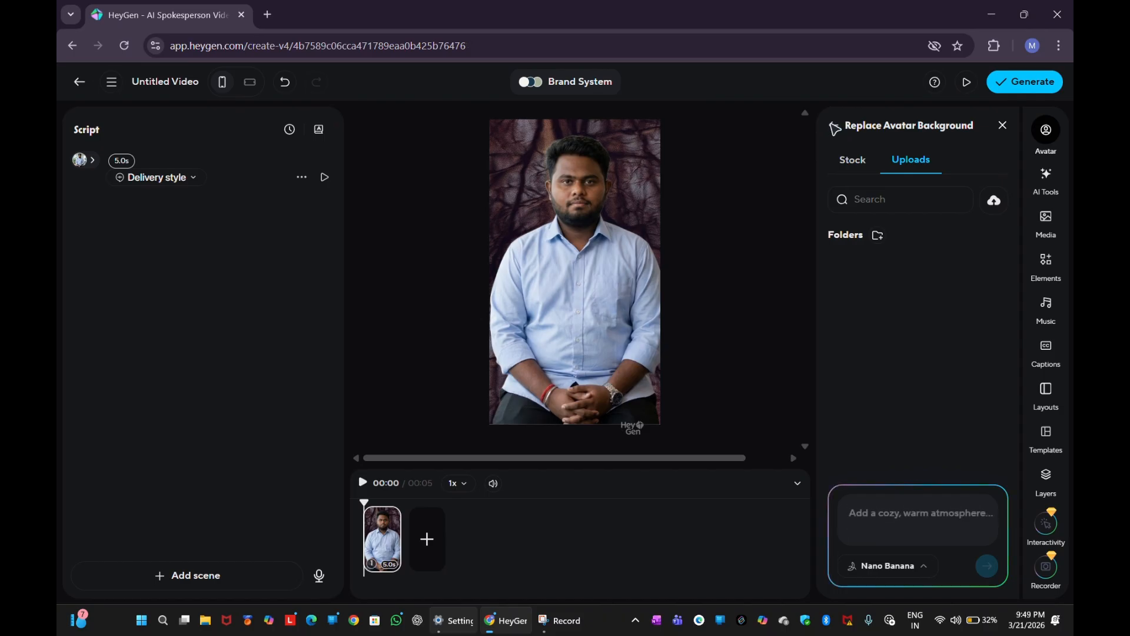
left_click(1002, 126)
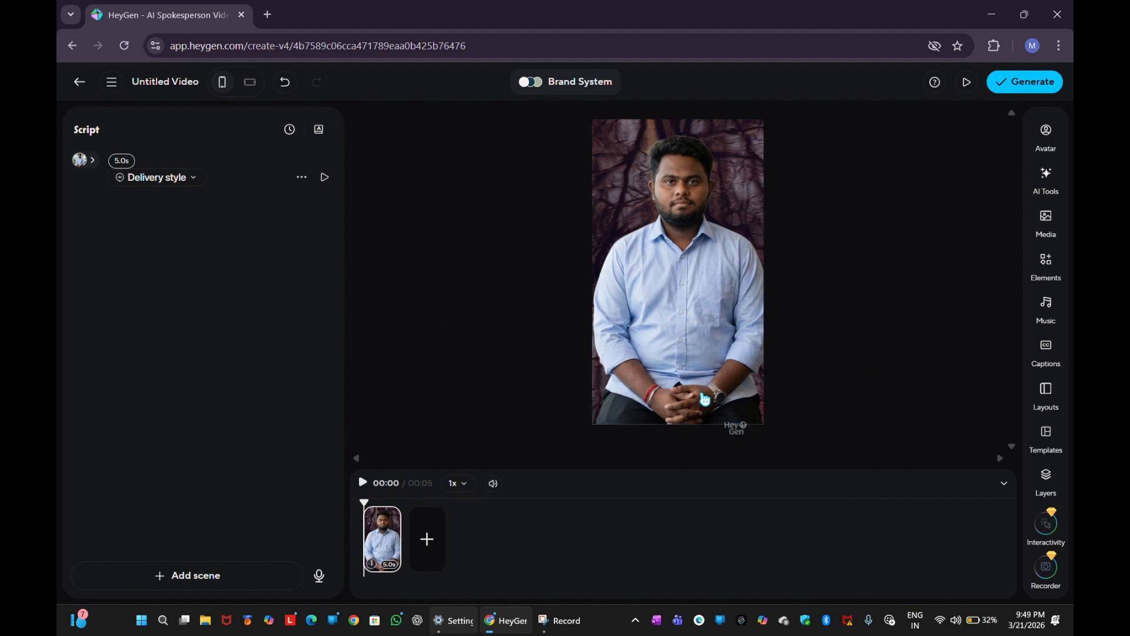
Leave the draft video without resuming it, and browse the recommended landscape templates
left_click(78, 84)
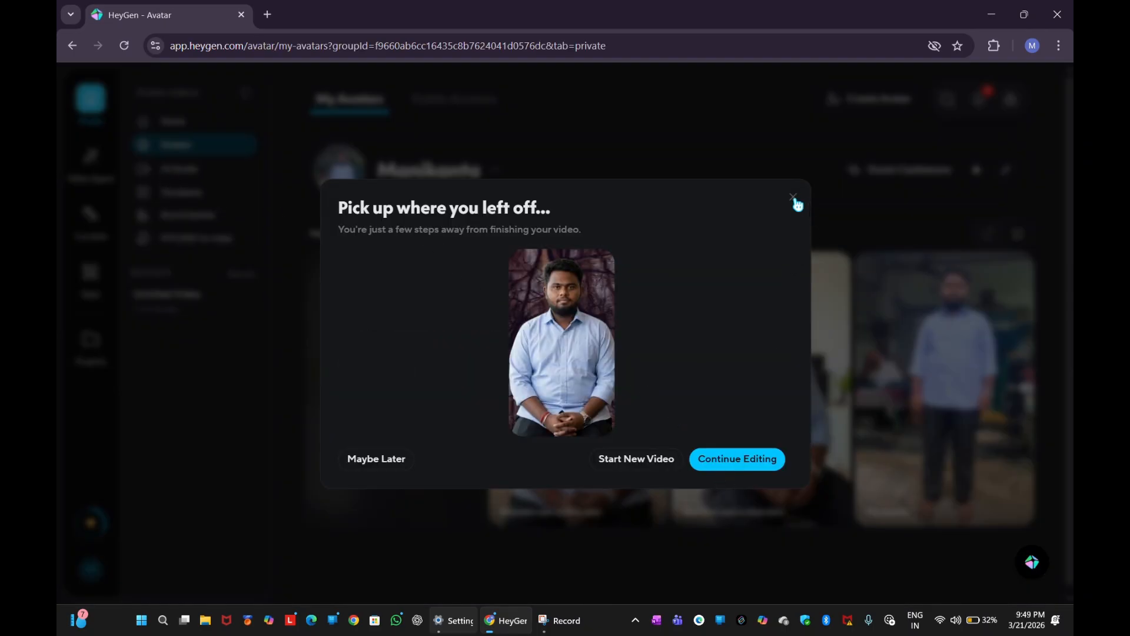
left_click(793, 197)
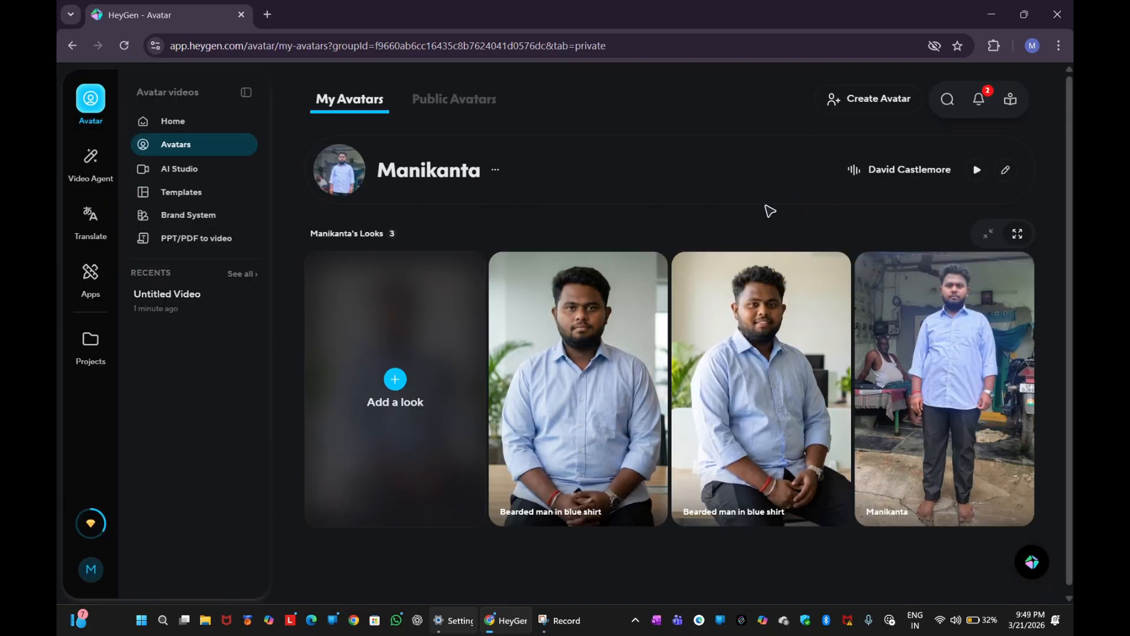
left_click(190, 194)
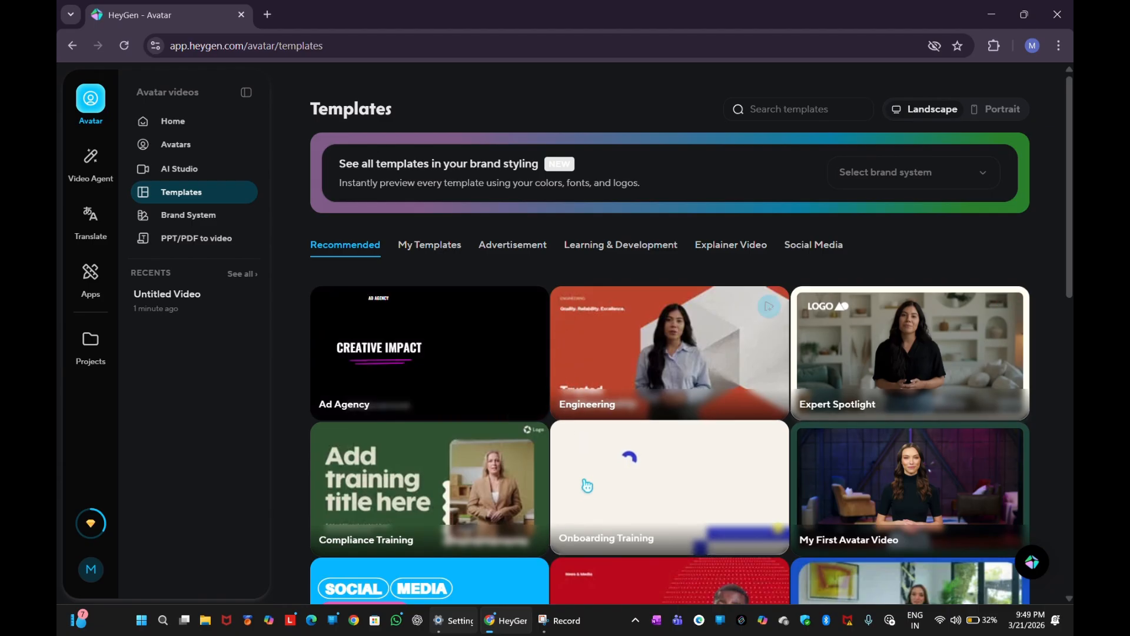
scroll(629, 368, "down", 6)
scroll(630, 368, "up", 6)
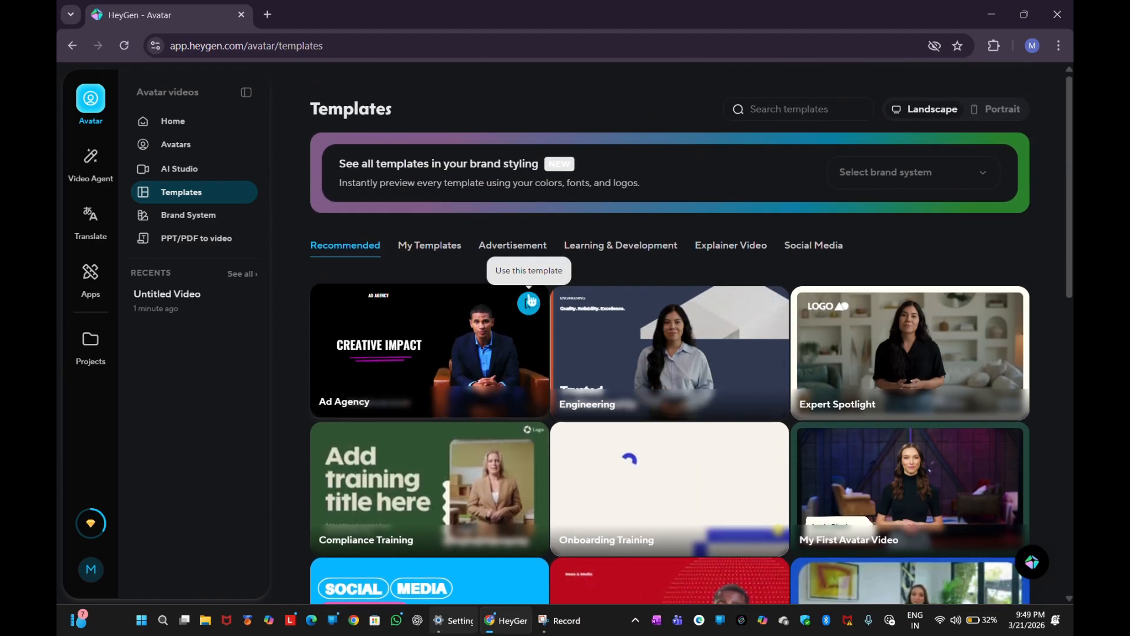
Preview the Ad Agency template in the editor and return to the template list
left_click(530, 303)
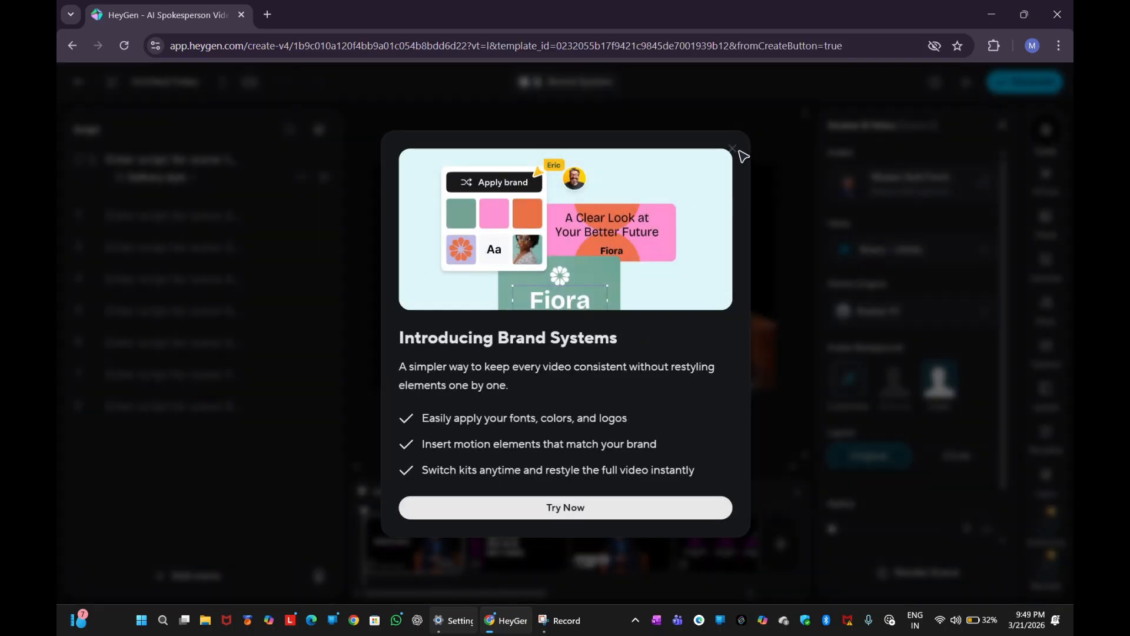
left_click(732, 149)
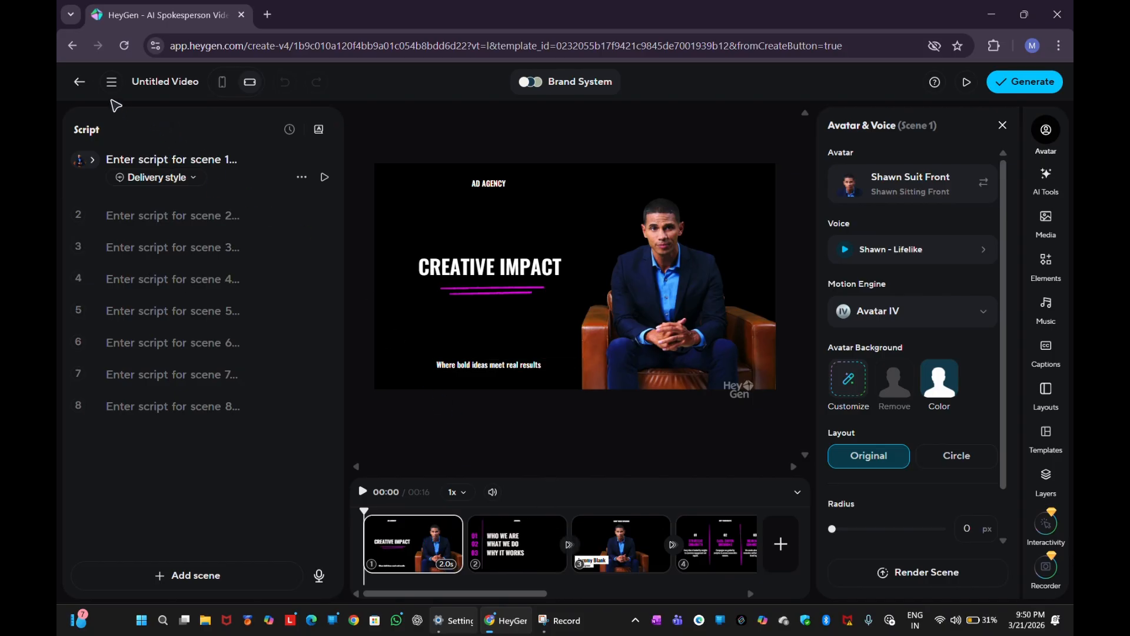
left_click(80, 88)
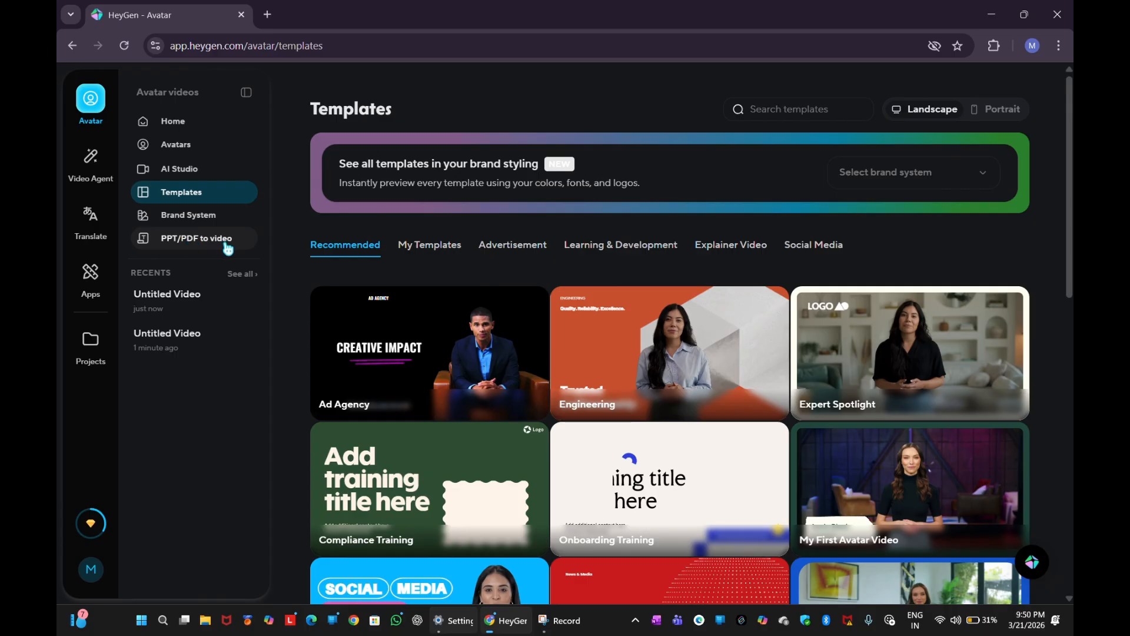
Start a PPT/PDF to video import and look through the local folders for a suitable presentation or PDF
left_click(227, 243)
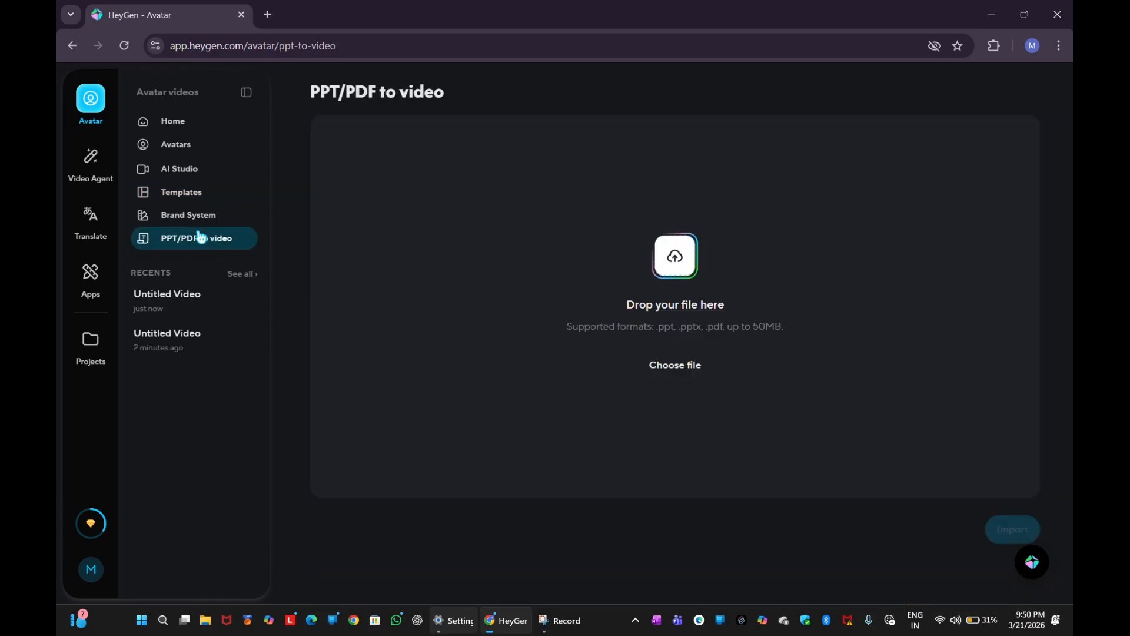
left_click(671, 275)
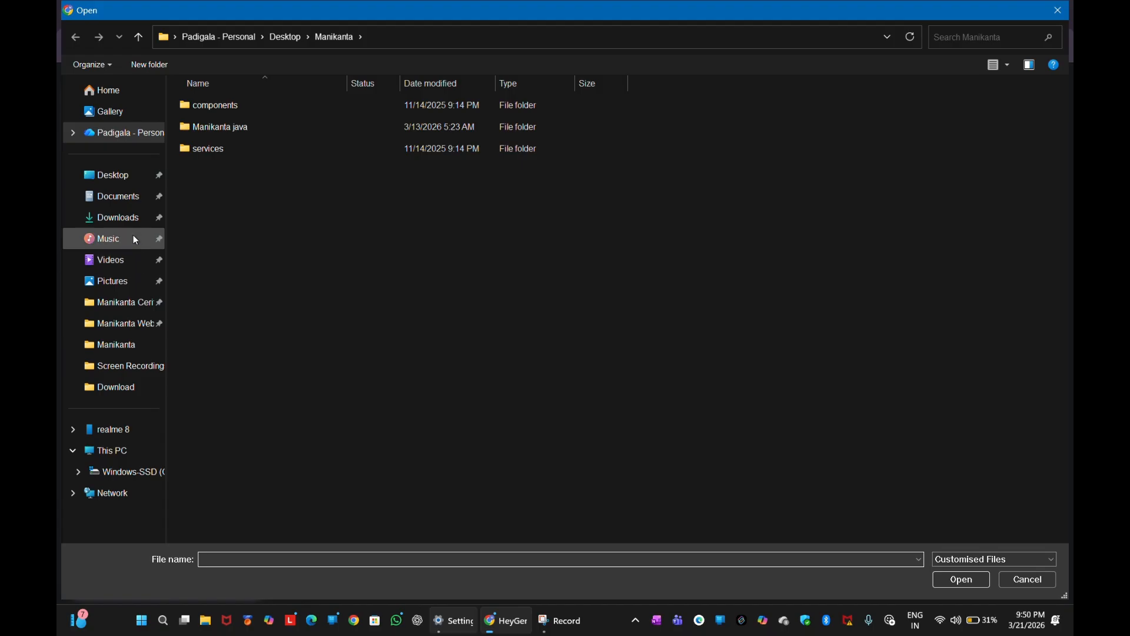
left_click(130, 240)
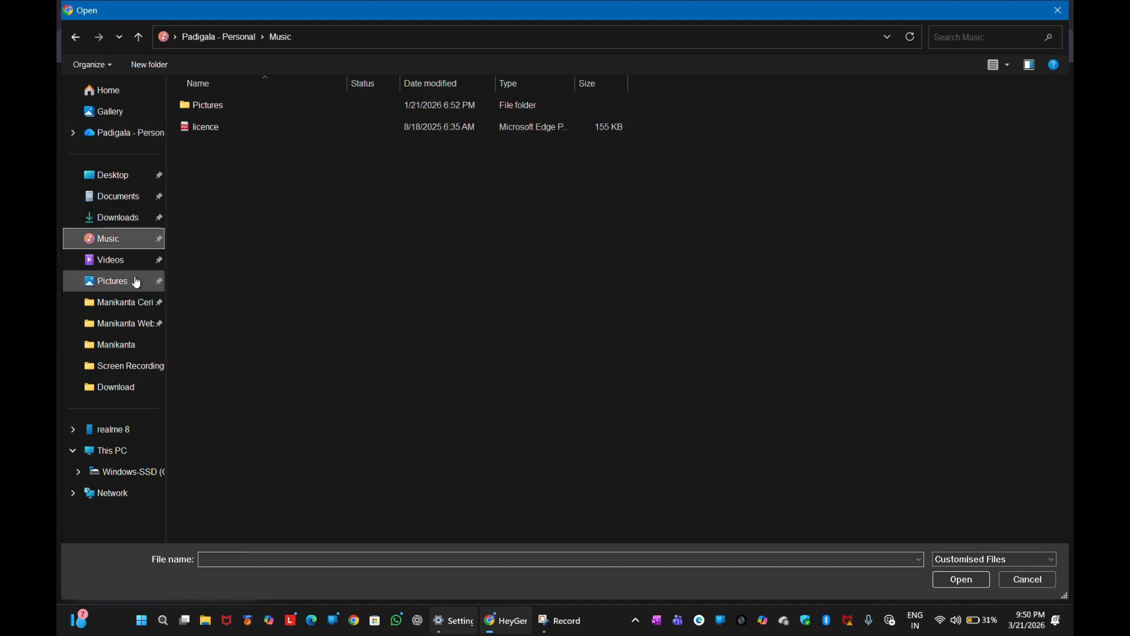
left_click(140, 304)
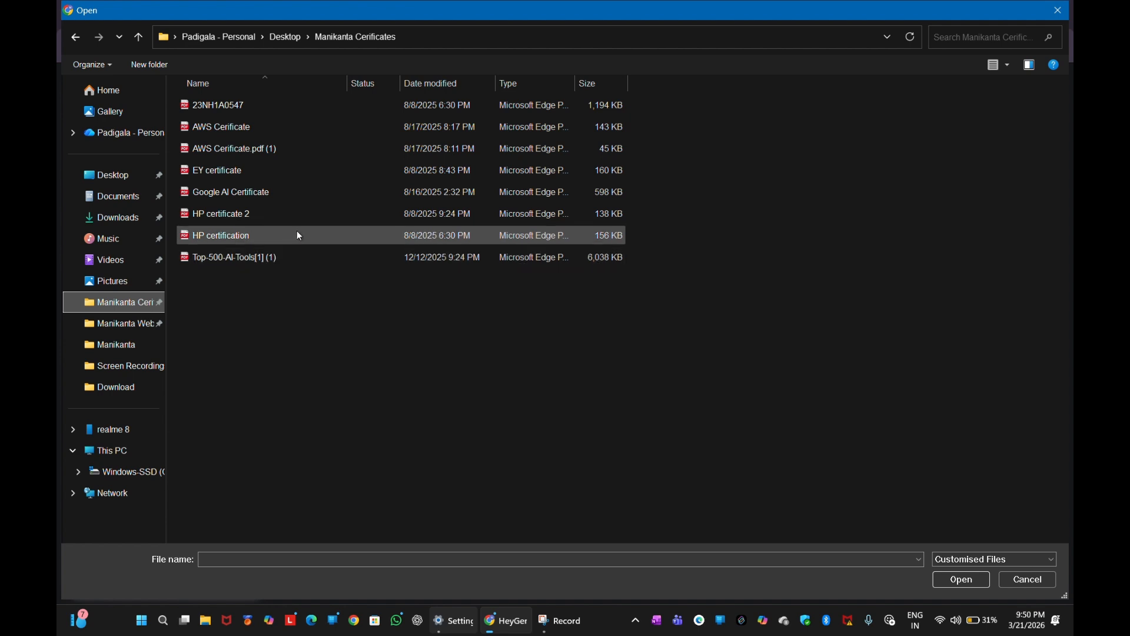
left_click(147, 323)
left_click_drag(141, 333, 150, 314)
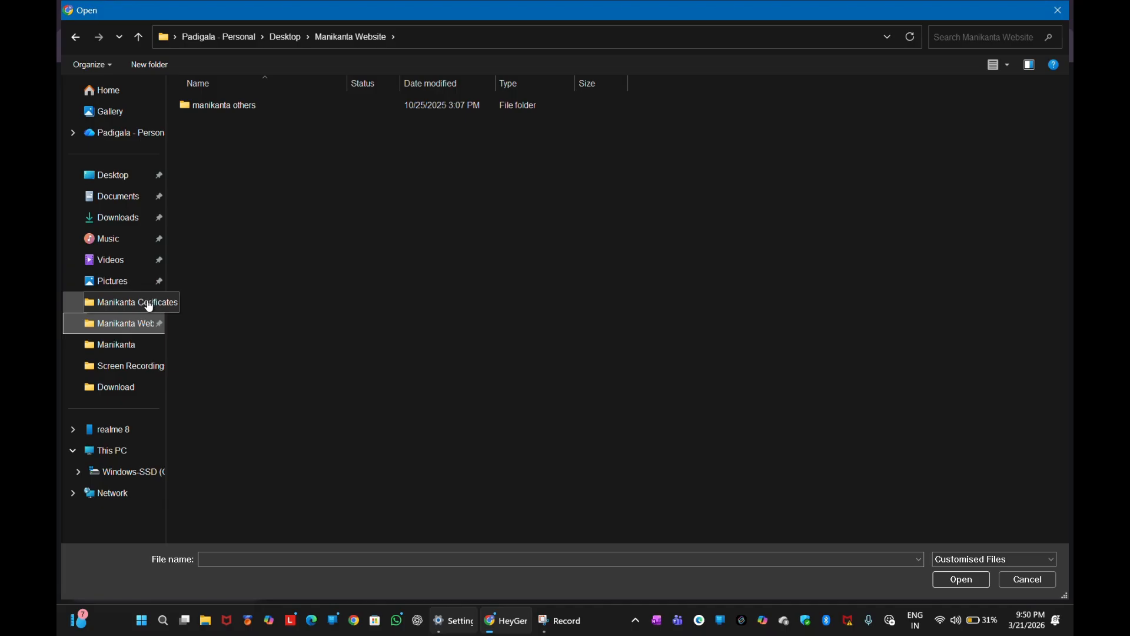
left_click(146, 301)
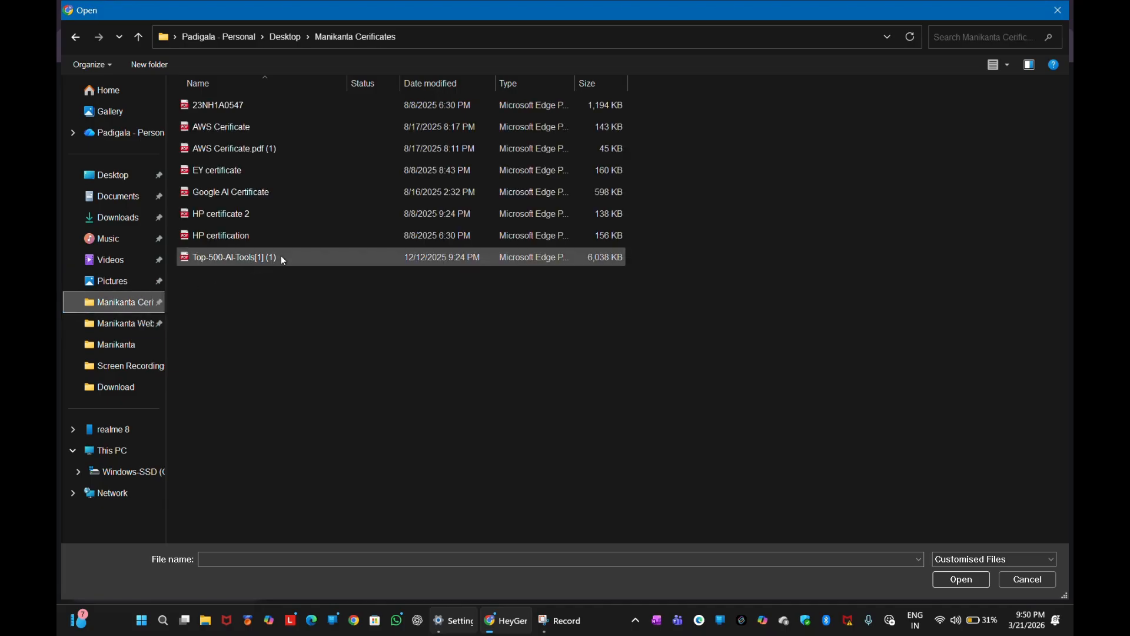
left_click(298, 257)
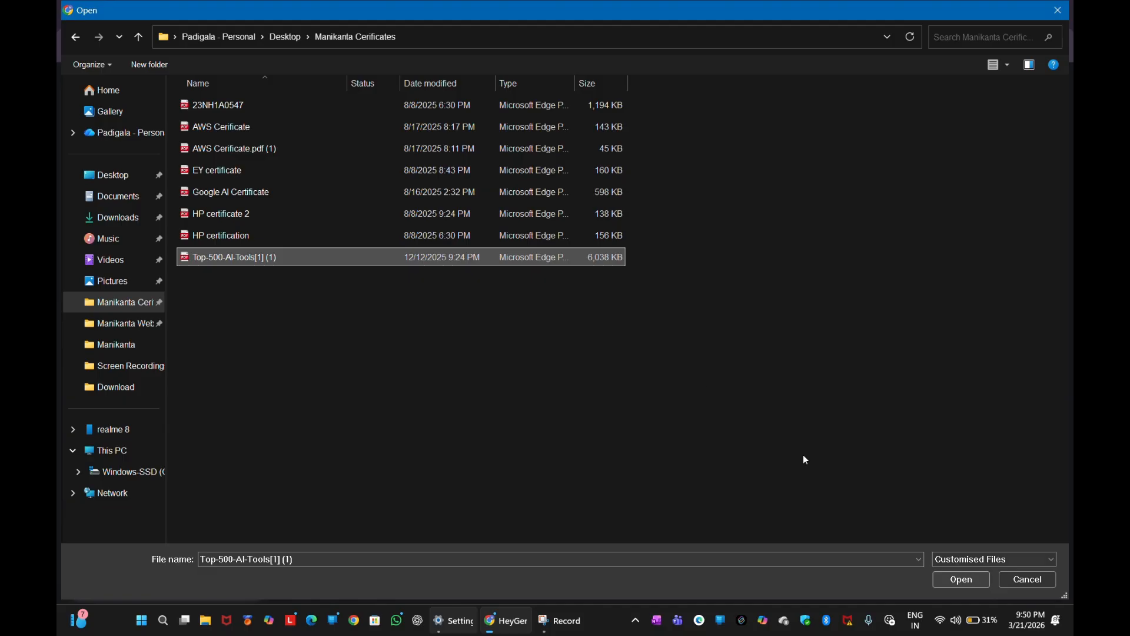
left_click(316, 126)
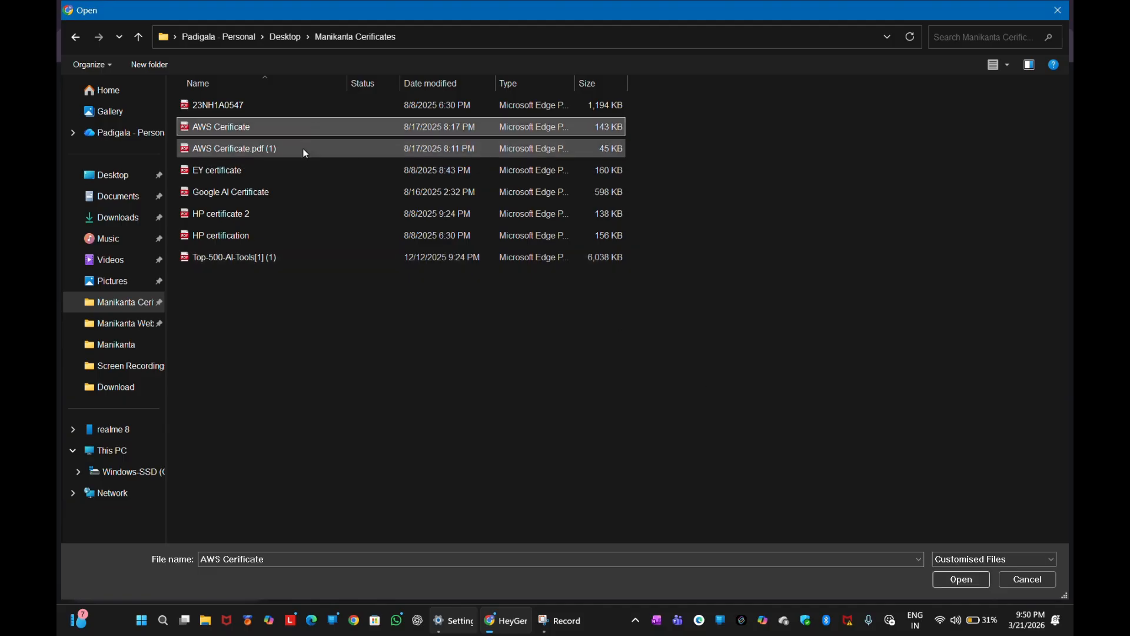
left_click(147, 328)
left_click(130, 365)
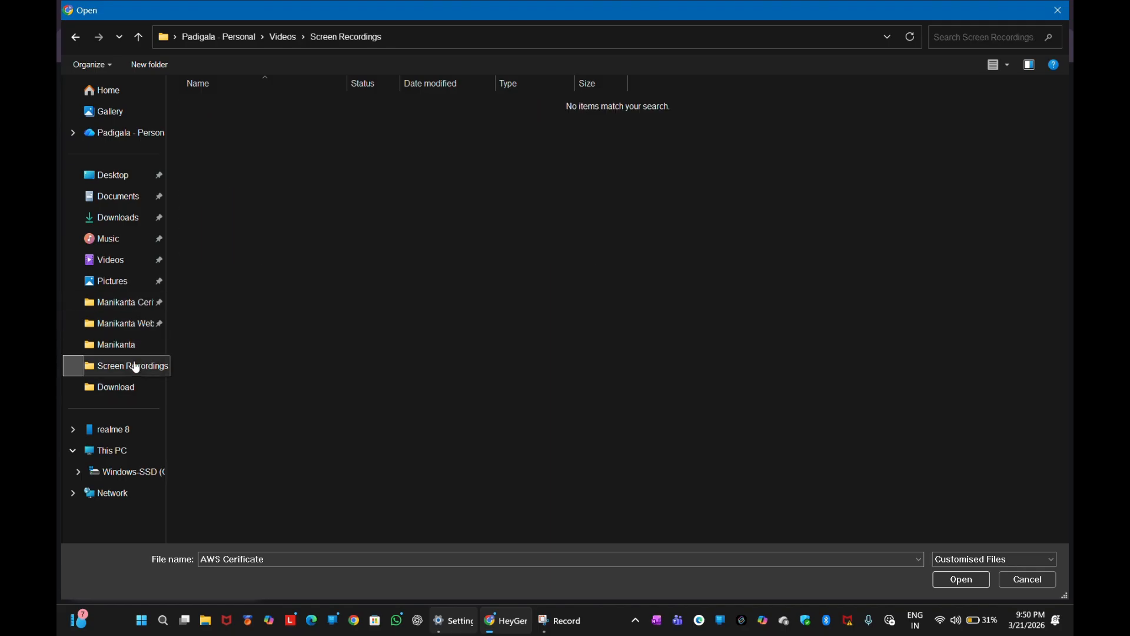
left_click(140, 349)
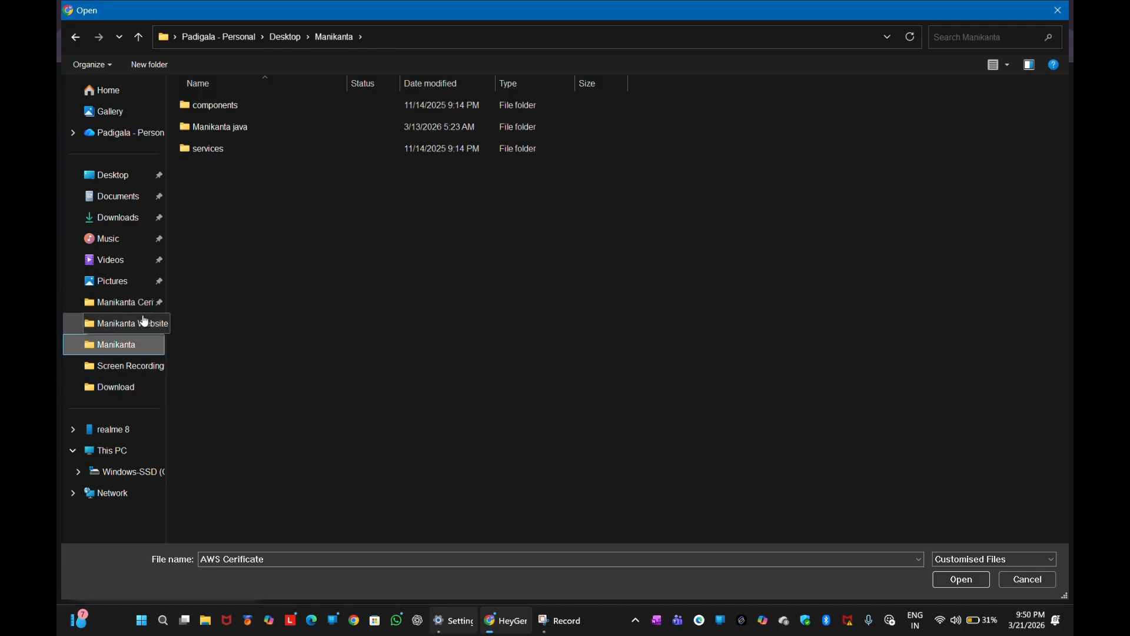
left_click(146, 323)
Upload the Python Tutorials presentation from the Desktop folder and create a video from it
left_click(142, 176)
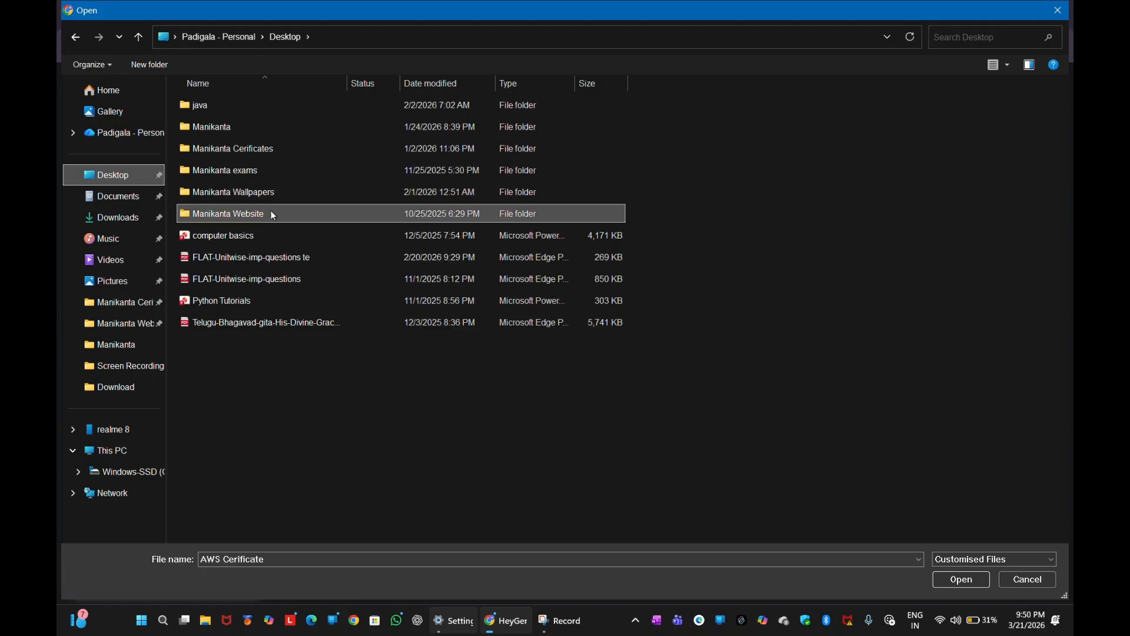
left_click(259, 238)
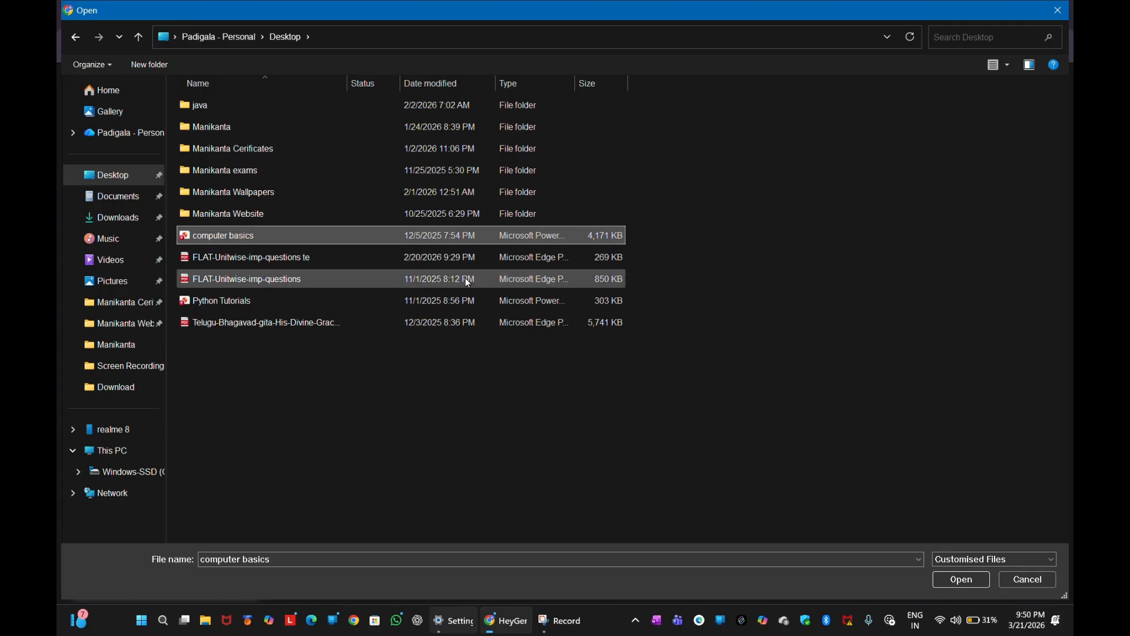
left_click(480, 301)
left_click(958, 579)
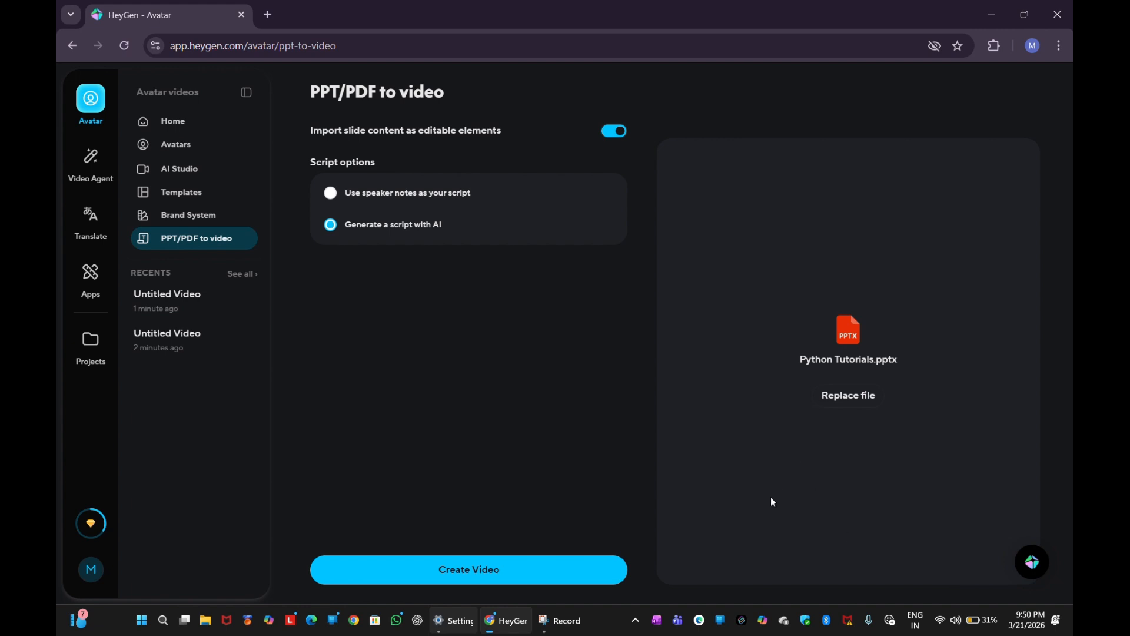
left_click(549, 574)
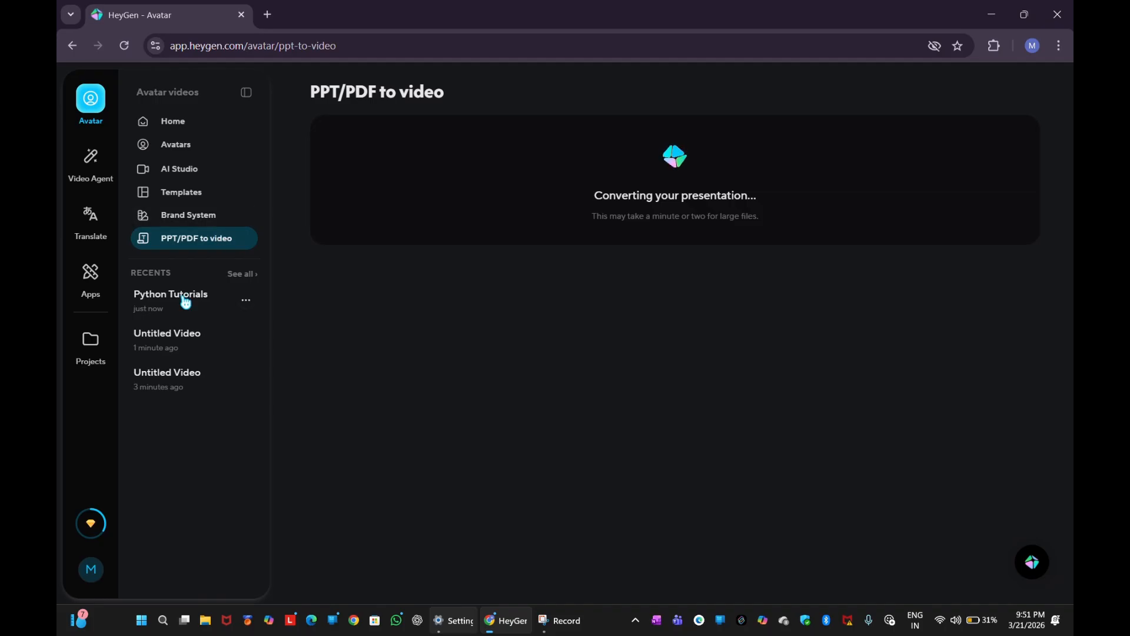
mouse_move(216, 336)
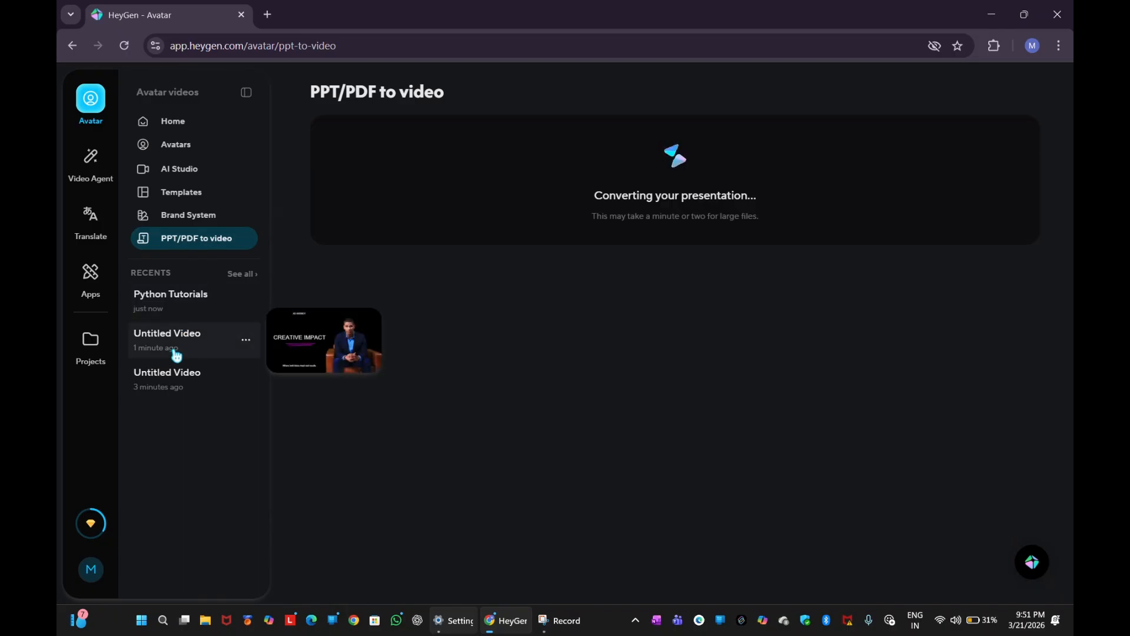
mouse_move(168, 384)
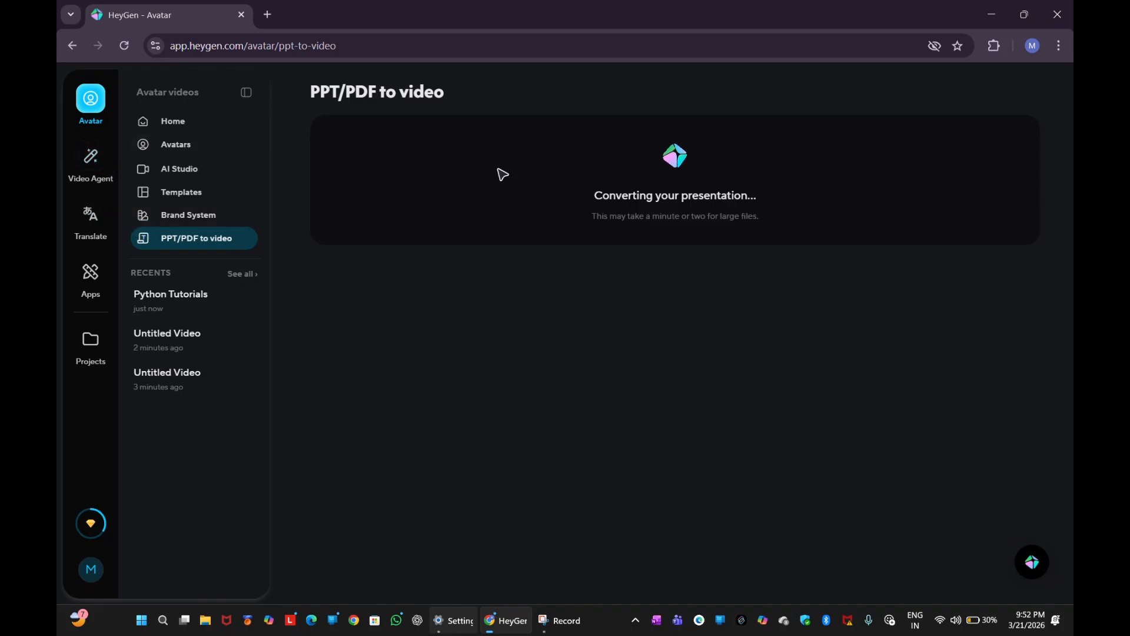
Look over the Video Agent page with its prompt options and community styles
left_click(84, 172)
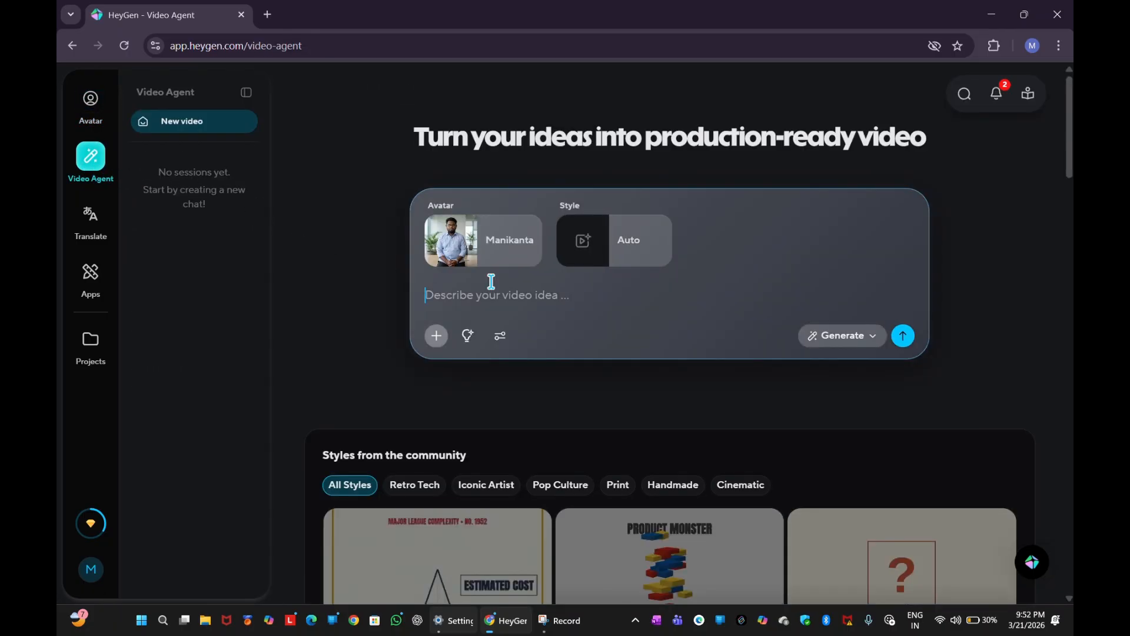
scroll(529, 268, "down", 1)
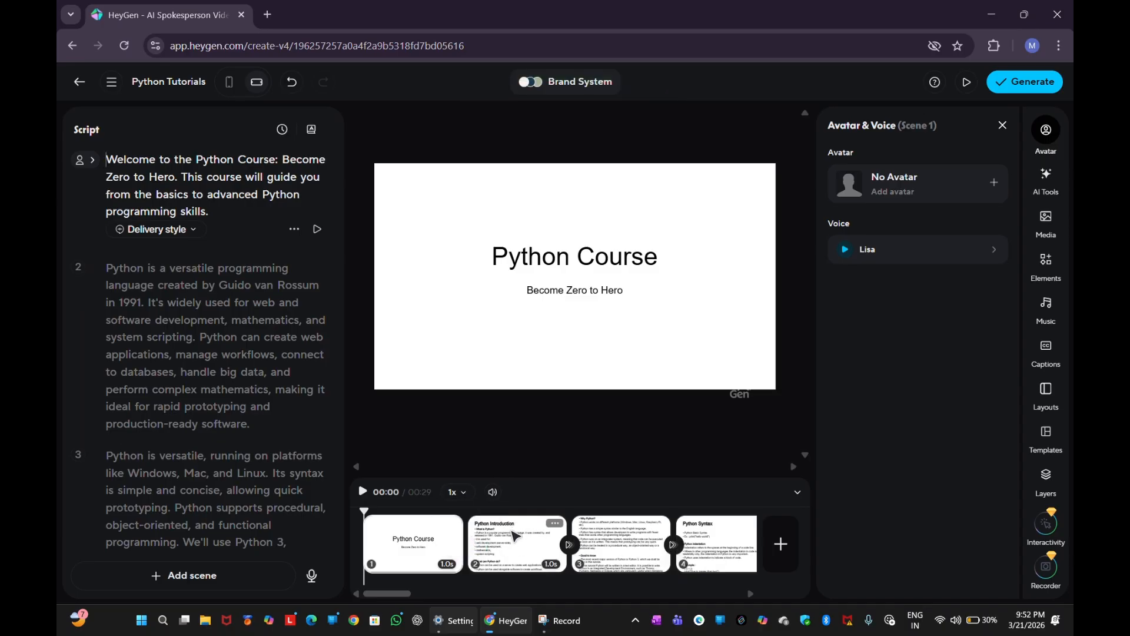
Add the gradient-style transition between scenes 1 and 2 and the leftward motion transition between scenes 2 and 3 of the Python Tutorials video
left_click(518, 540)
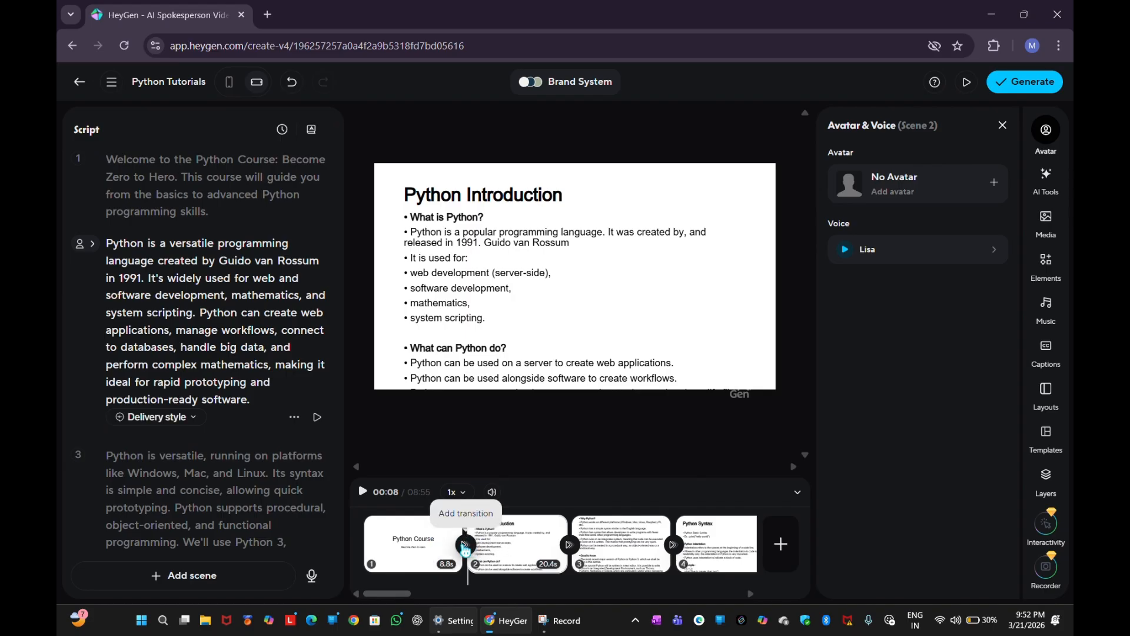
left_click(465, 545)
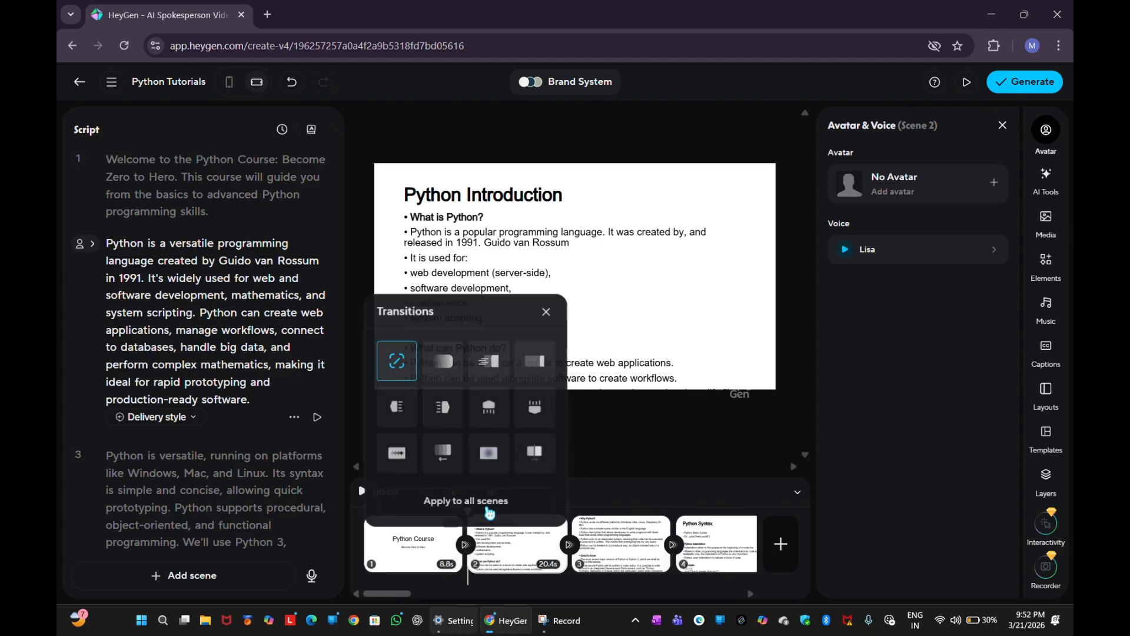
left_click(452, 371)
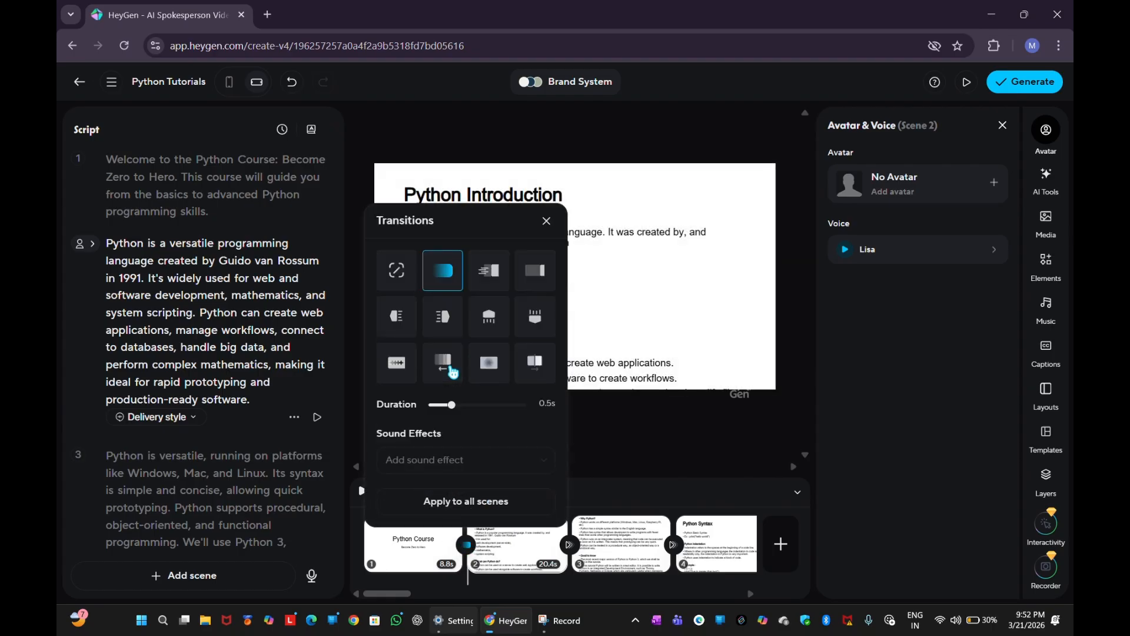
left_click(569, 544)
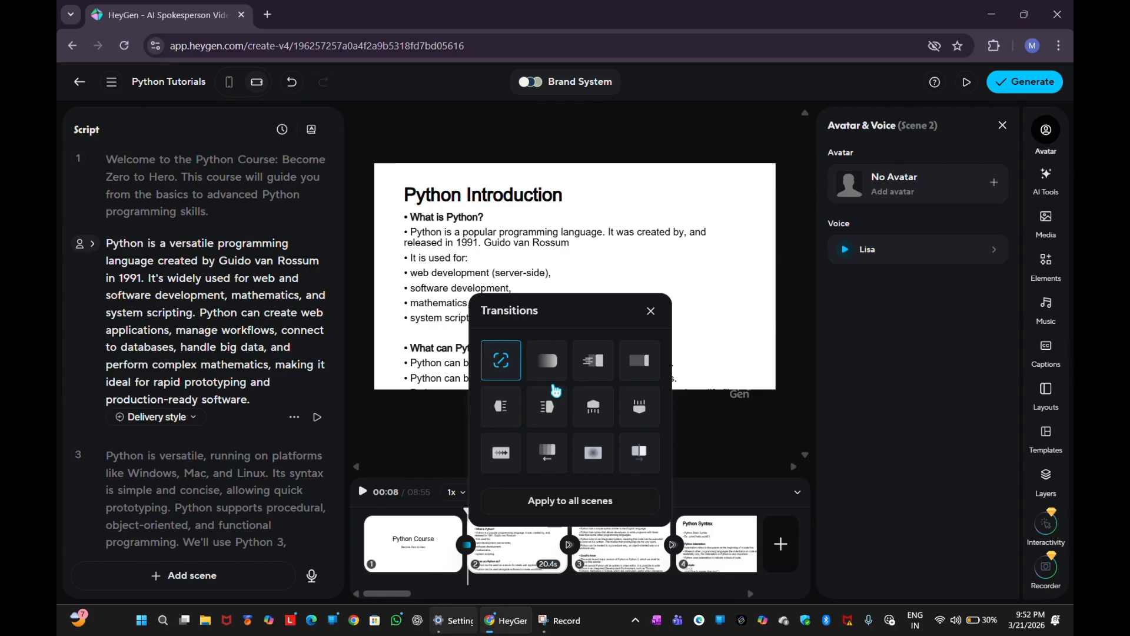
left_click(605, 371)
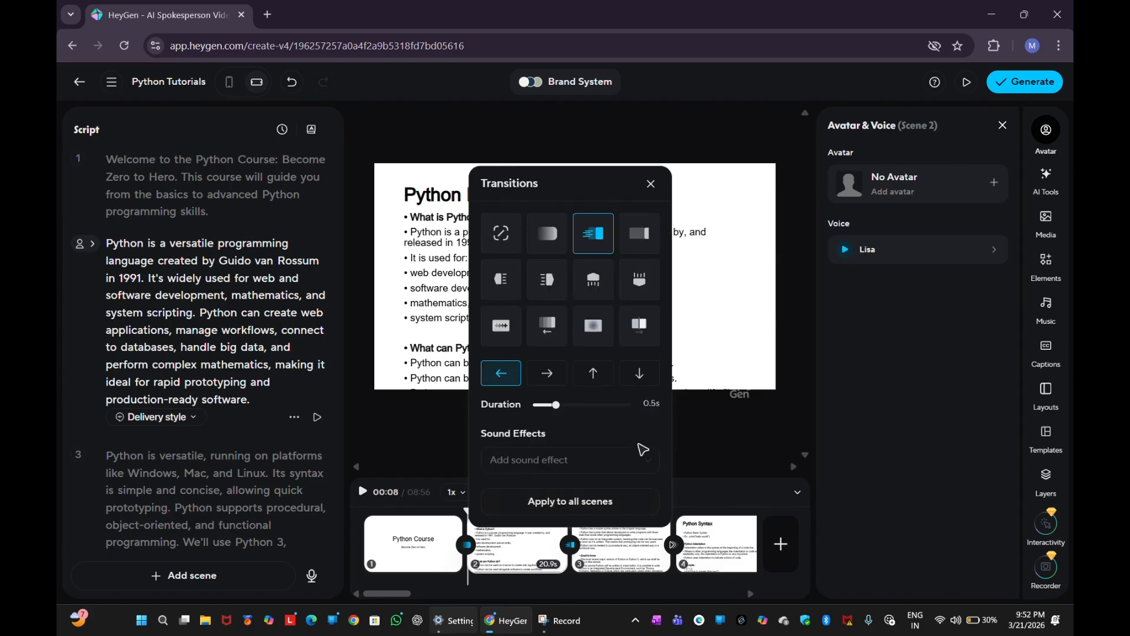
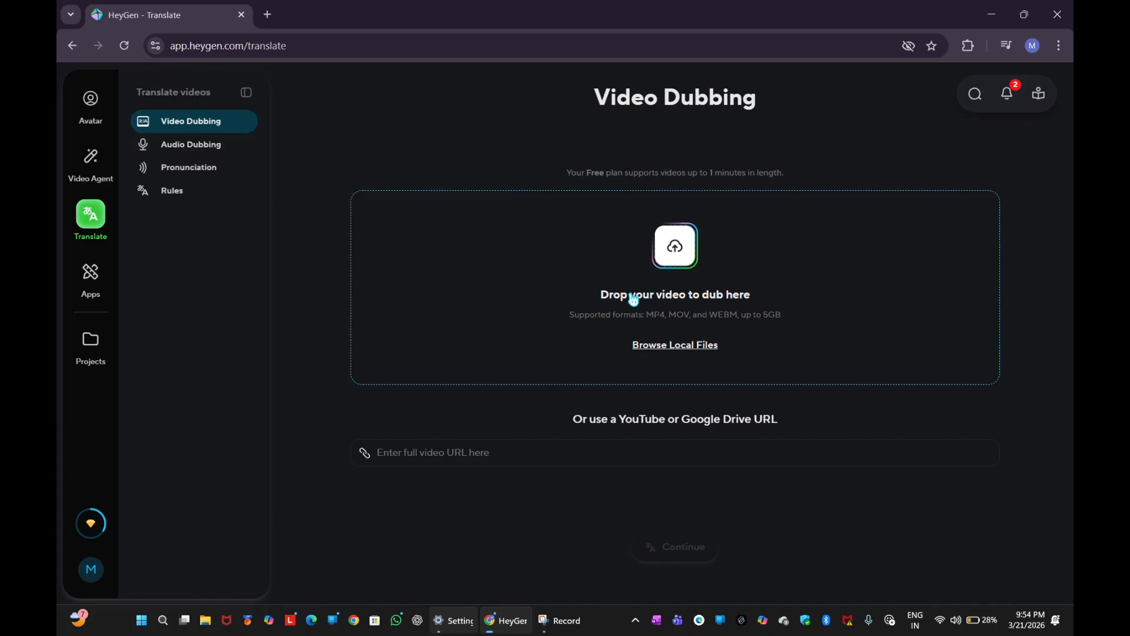
Upload the formly-Tamil video from the Downloads folder for video dubbing
left_click(676, 257)
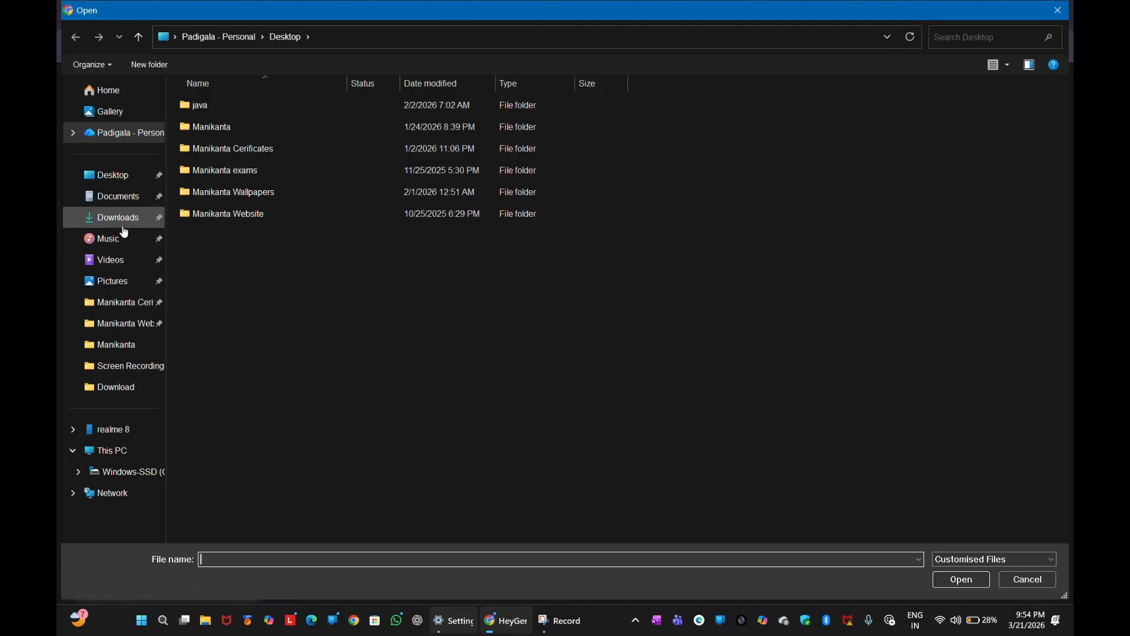
left_click(139, 262)
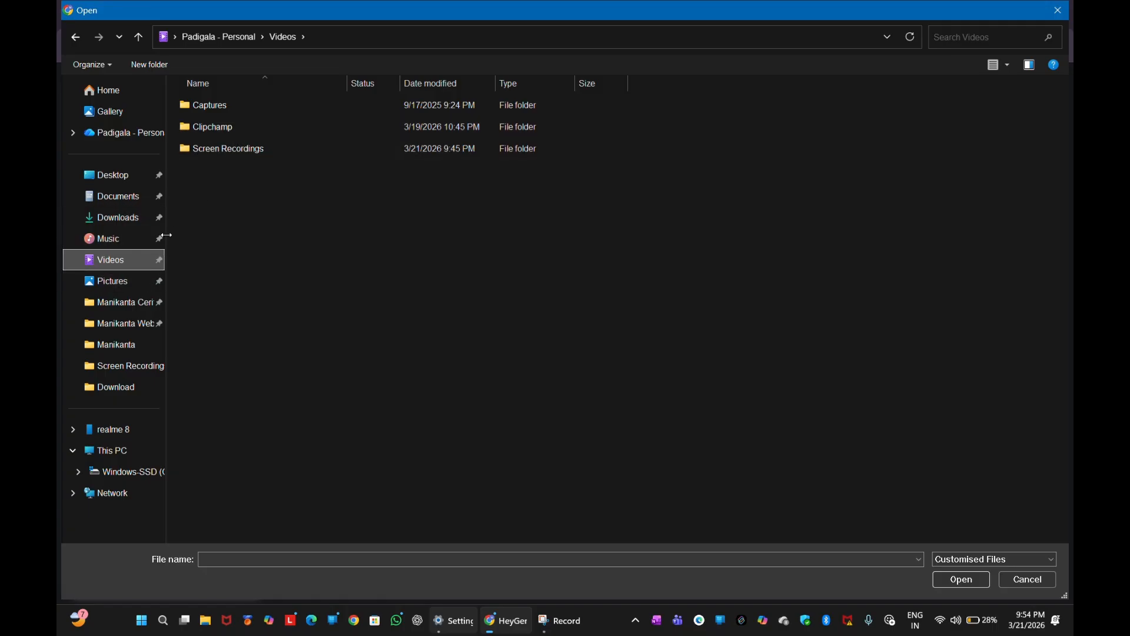
left_click(133, 217)
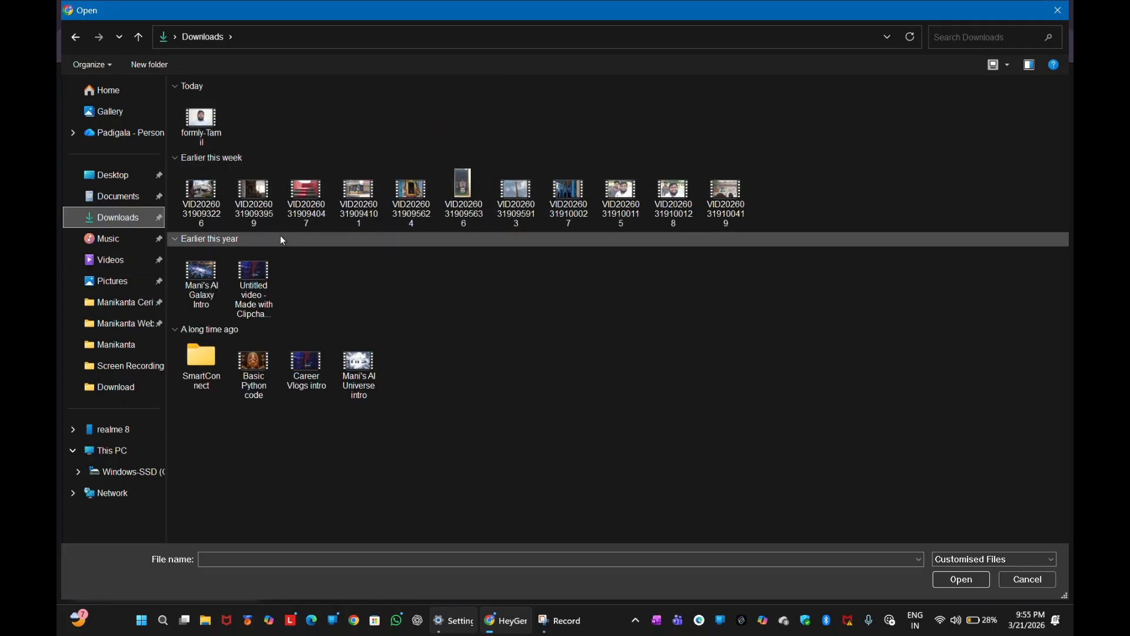
left_click(200, 131)
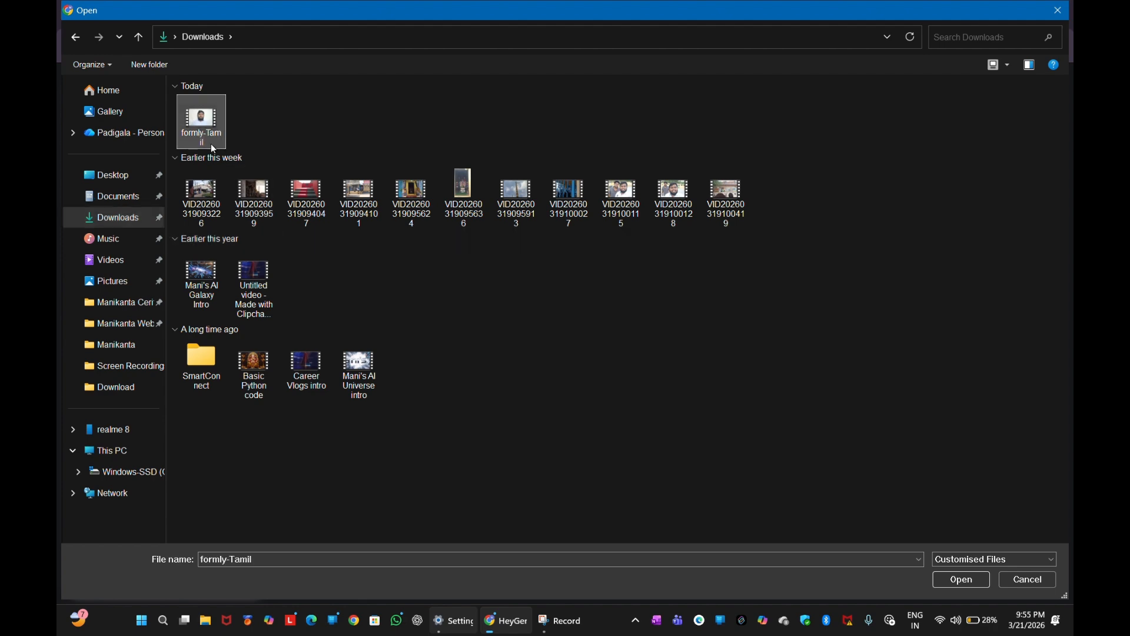
left_click(962, 580)
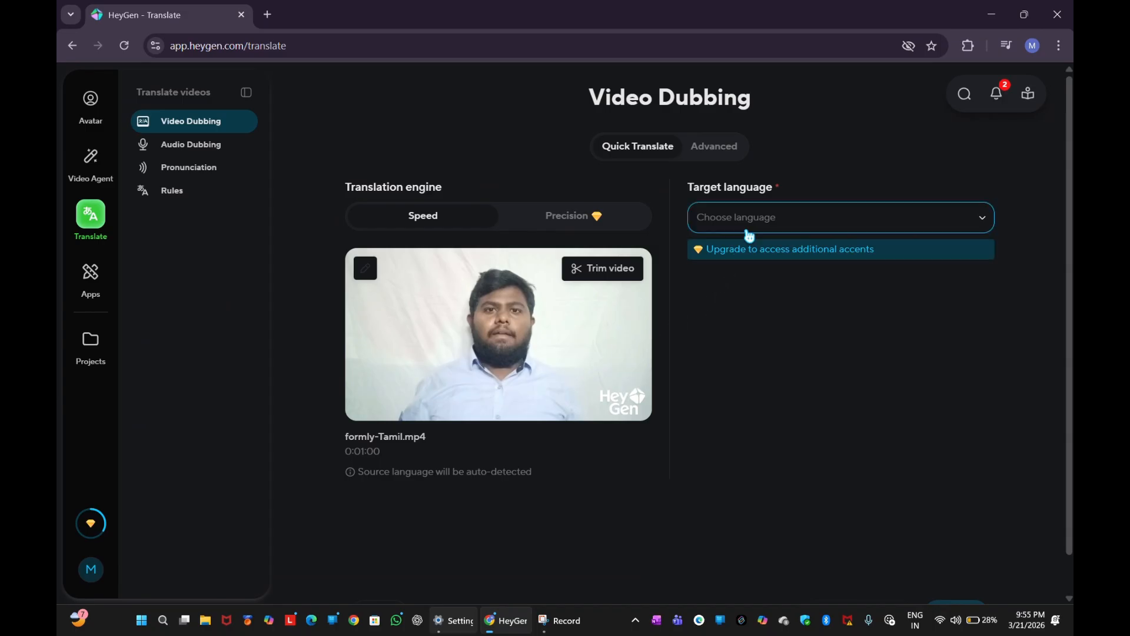
Choose Japanese as the target language for the formly-Tamil video and start the translation
left_click(758, 223)
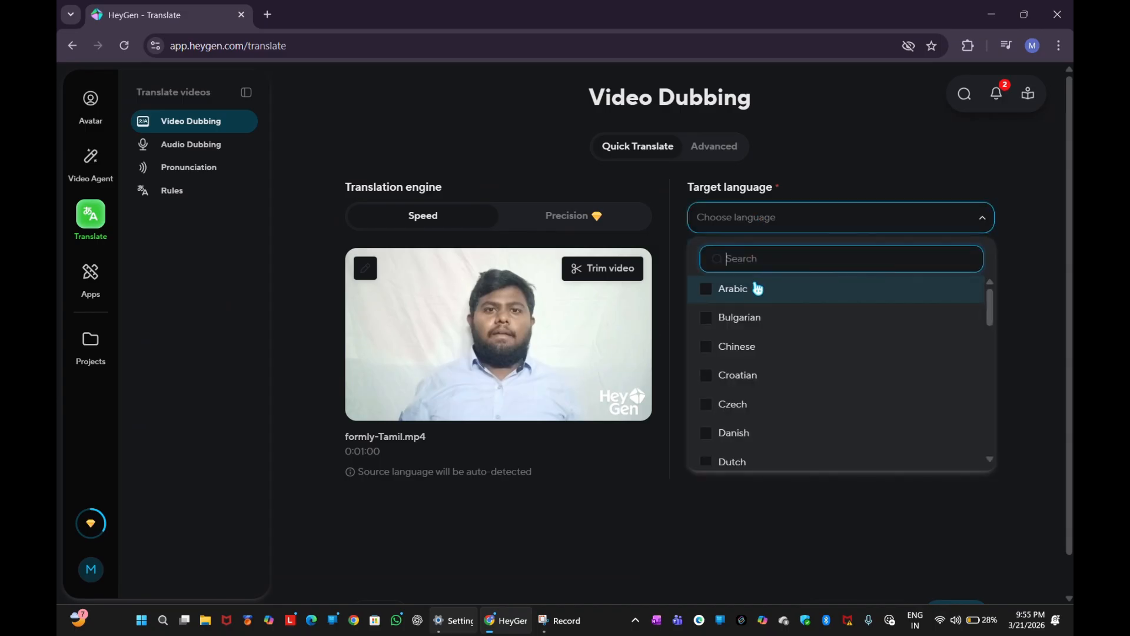
scroll(758, 292, "down", 3)
scroll(762, 336, "up", 2)
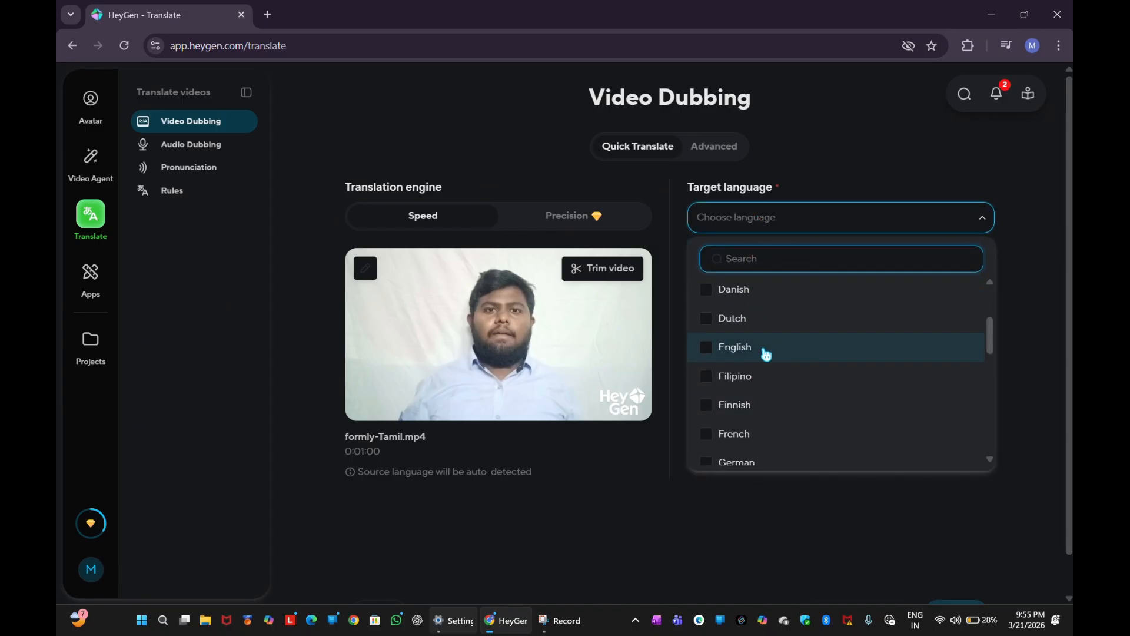
scroll(764, 352, "down", 6)
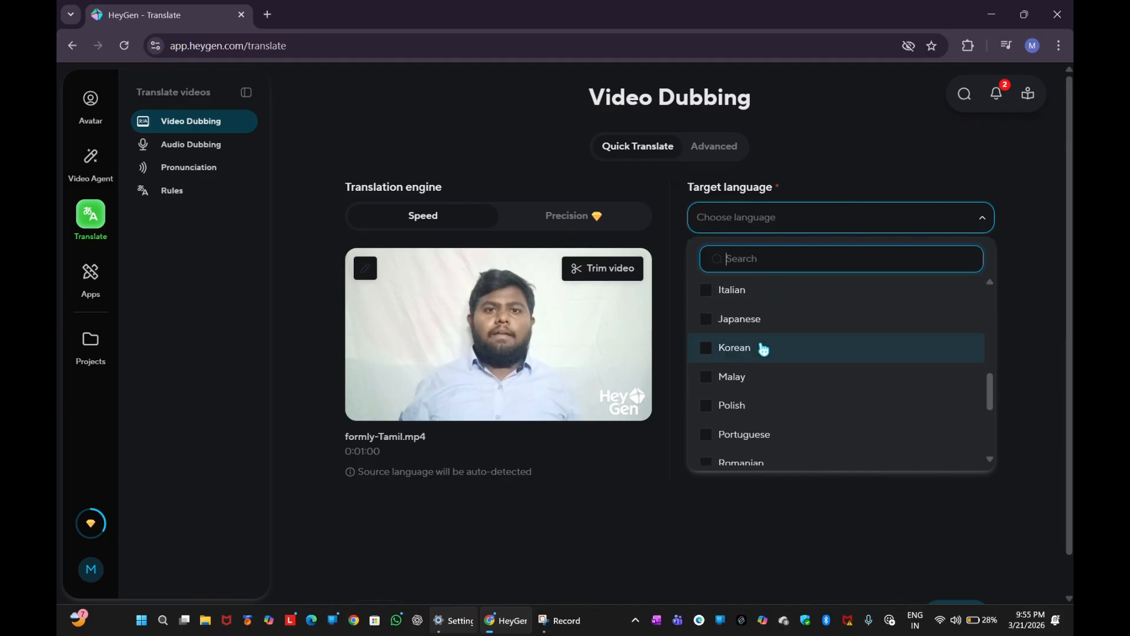
scroll(763, 349, "up", 3)
scroll(764, 349, "up", 3)
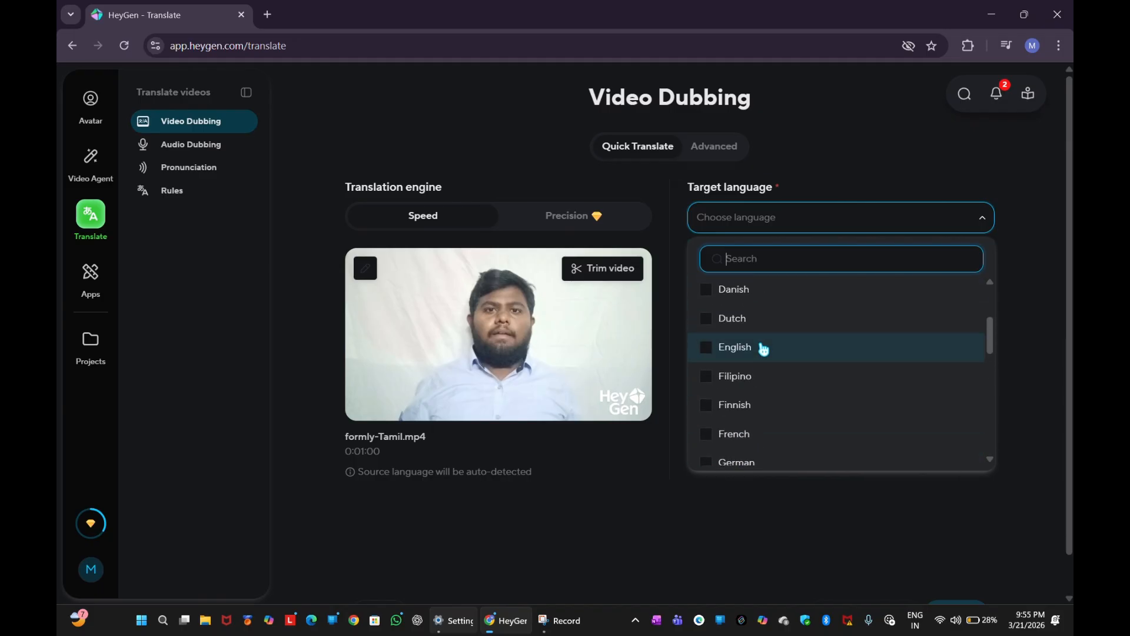
scroll(764, 338, "down", 2)
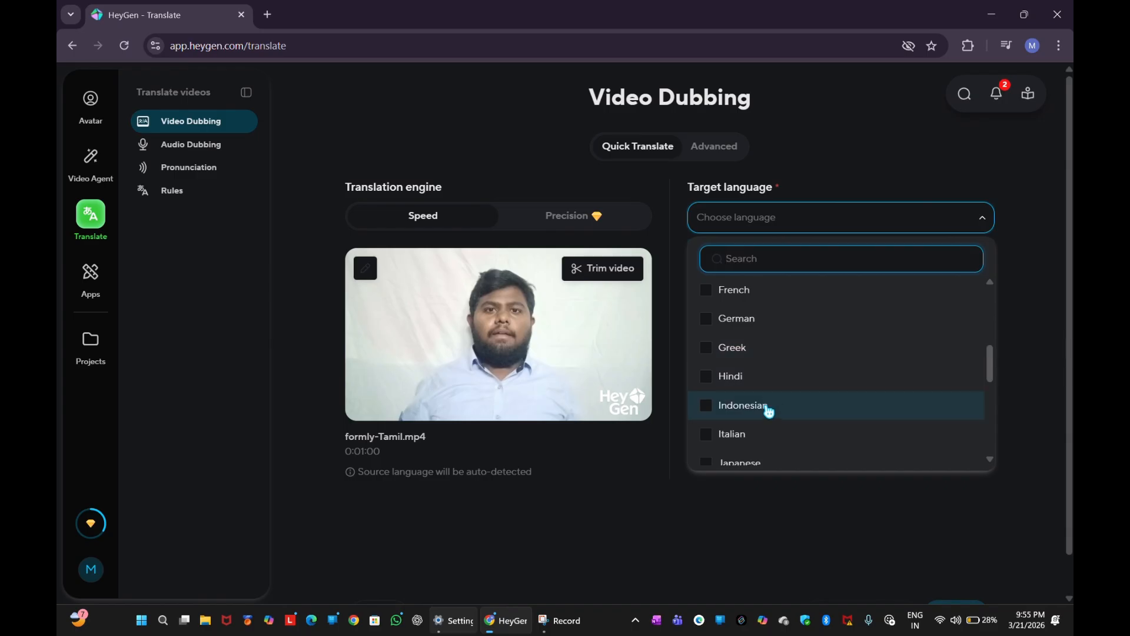
scroll(767, 408, "up", 2)
scroll(766, 409, "down", 4)
left_click(767, 325)
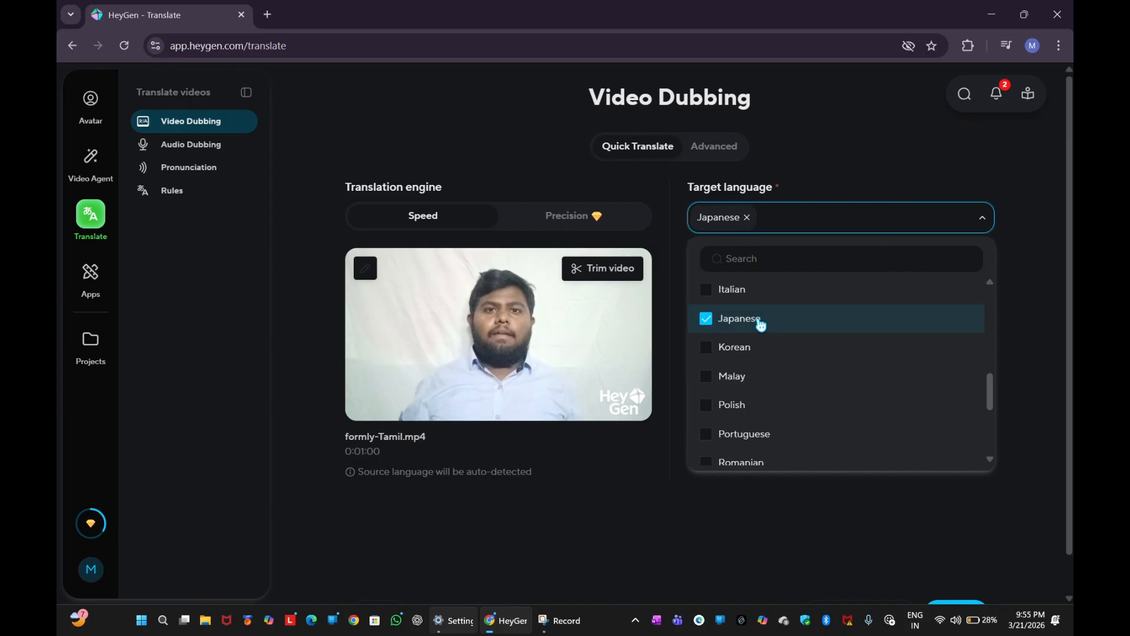
scroll(788, 320, "down", 4)
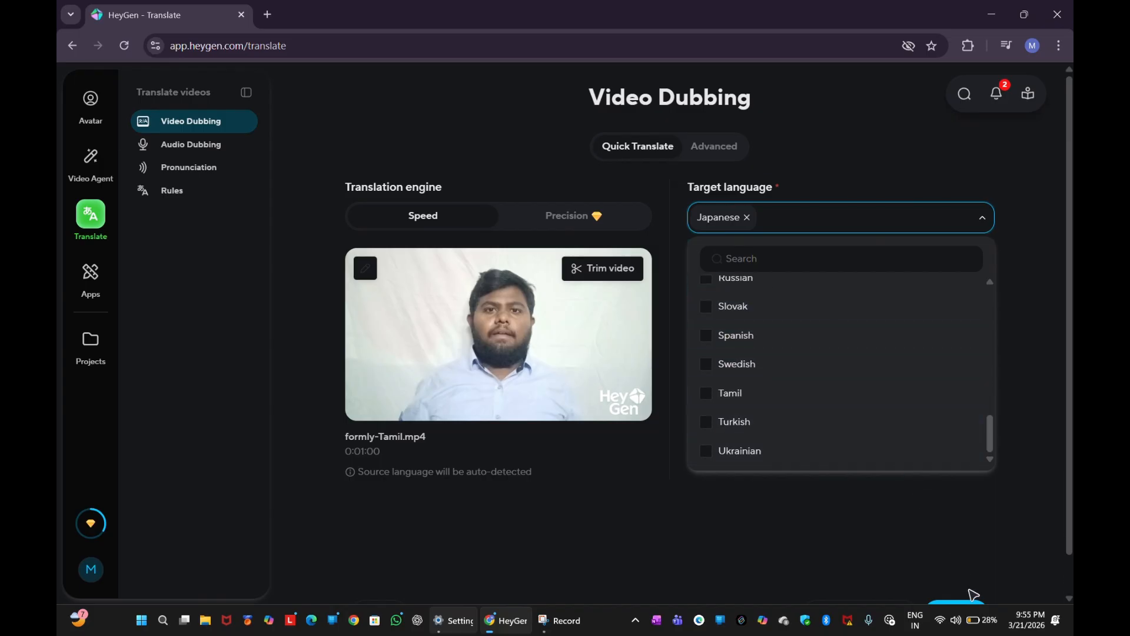
scroll(936, 521, "down", 1)
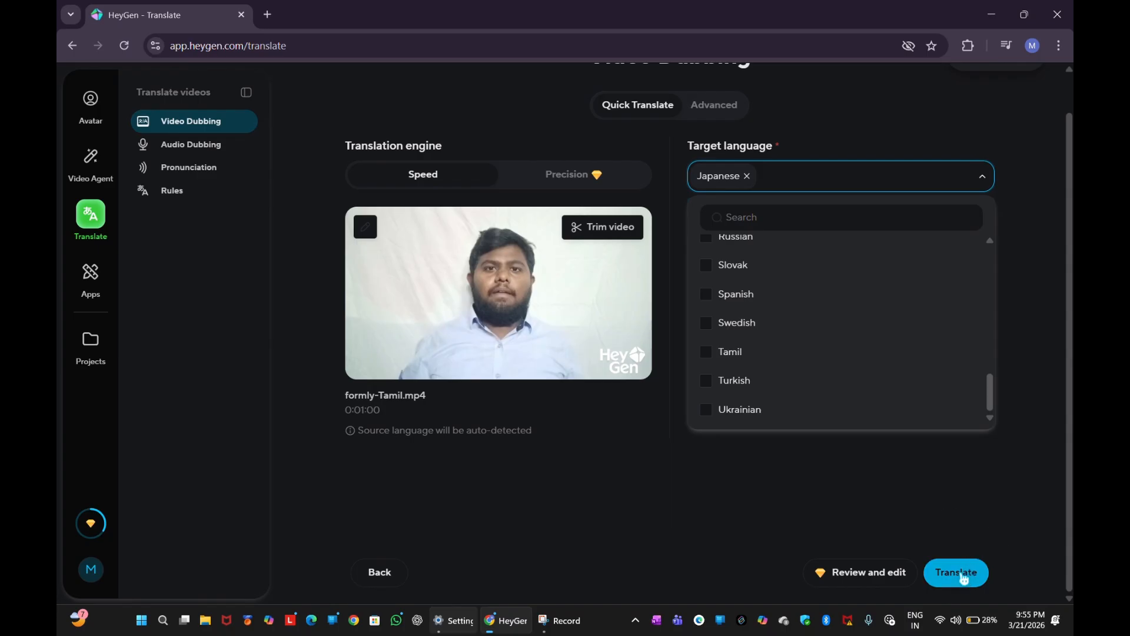
left_click(963, 579)
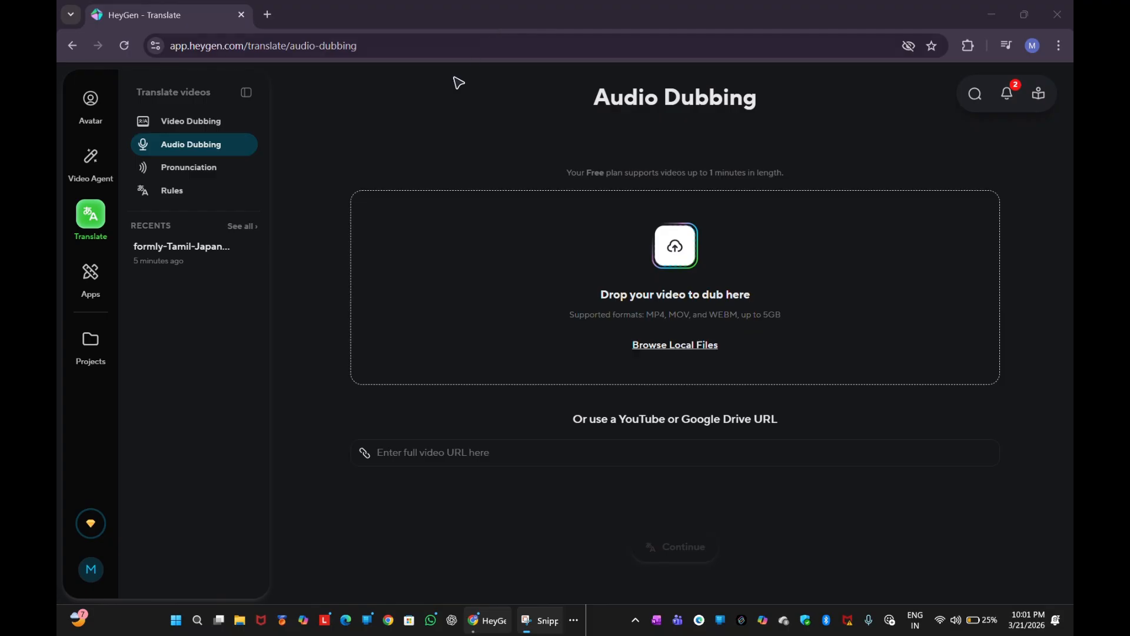
Try to open the recent formly-Tamil-Japanese video from the Audio Dubbing page
mouse_move(218, 256)
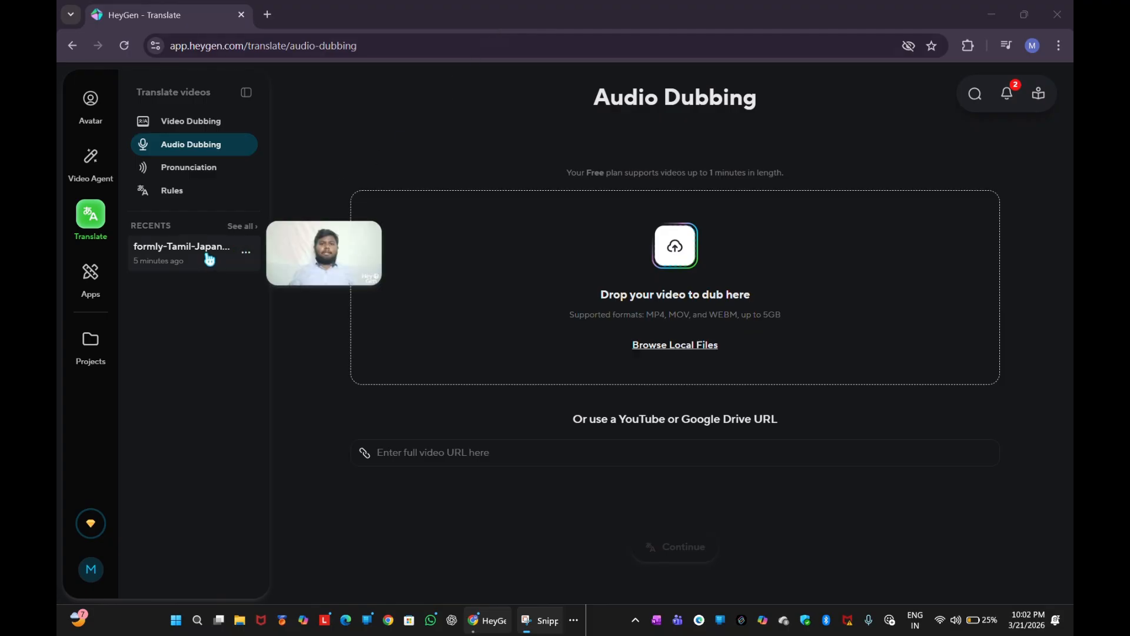
left_click(209, 259)
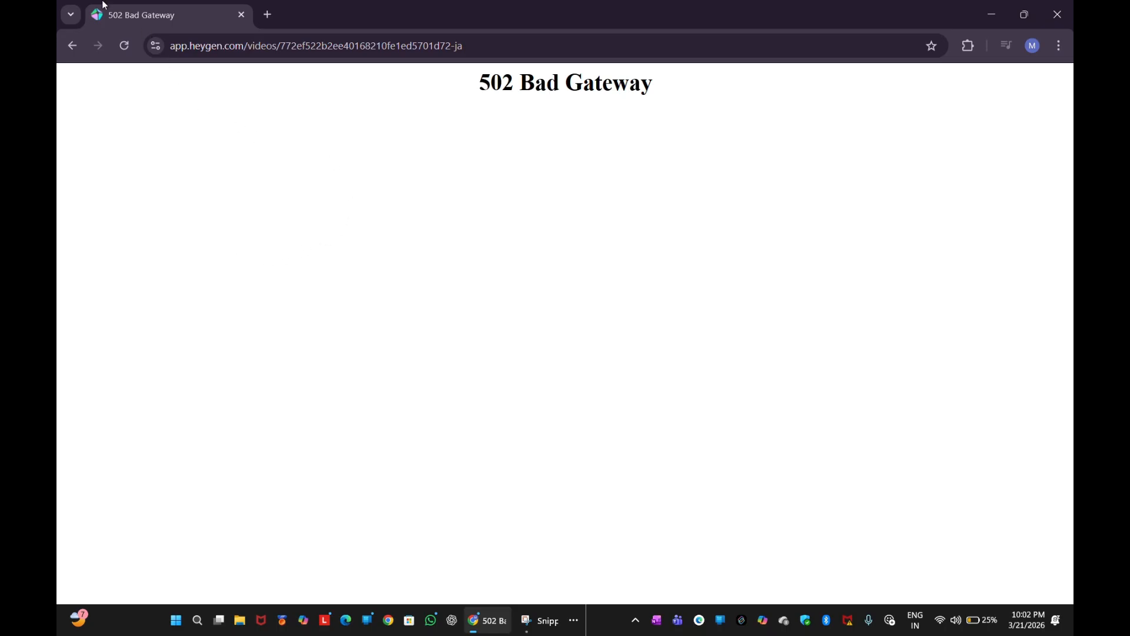
left_click(73, 45)
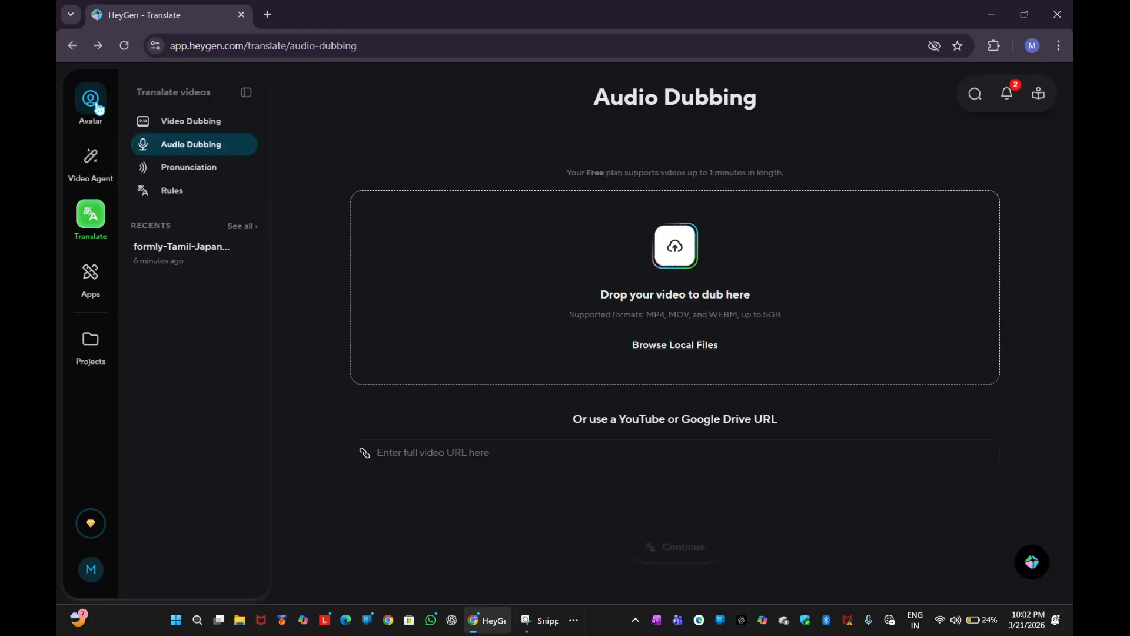
left_click(96, 106)
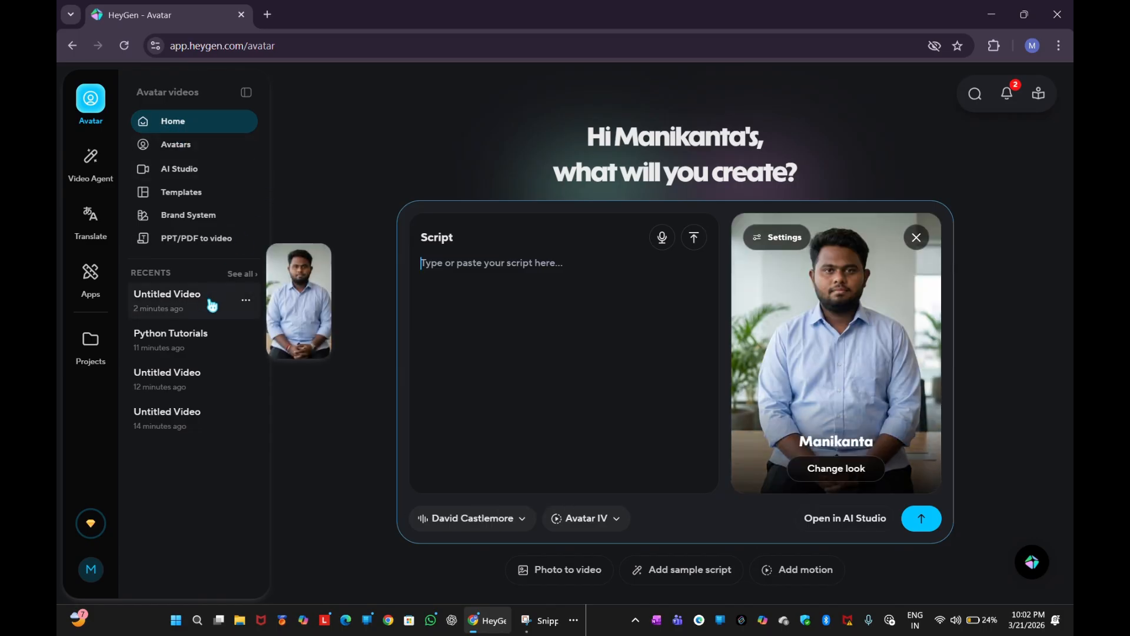
left_click(188, 332)
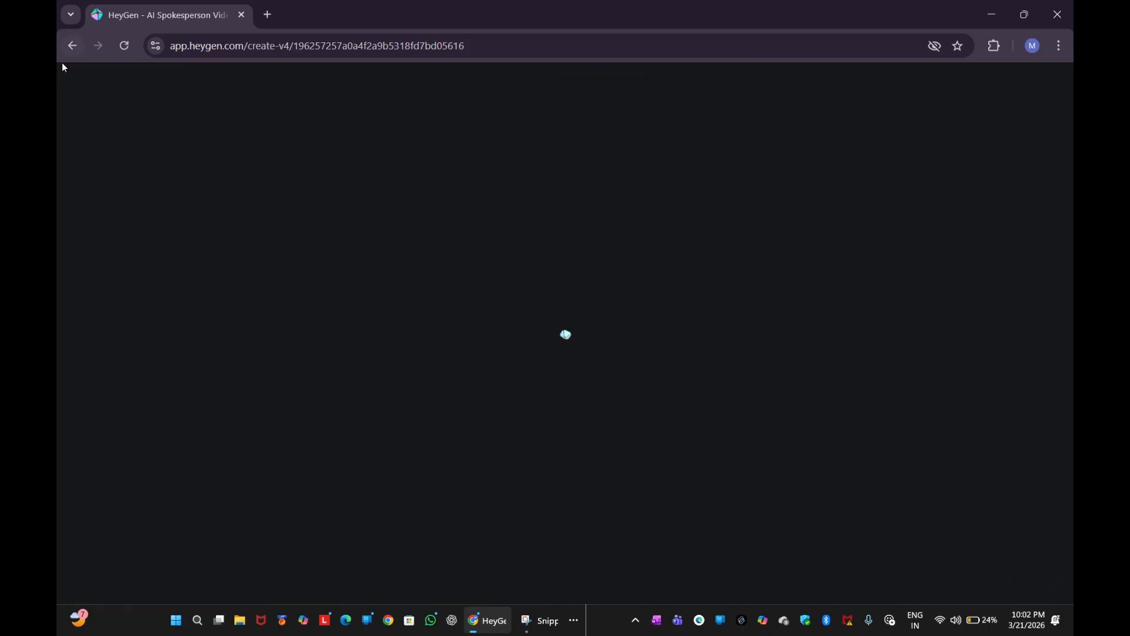
left_click(72, 45)
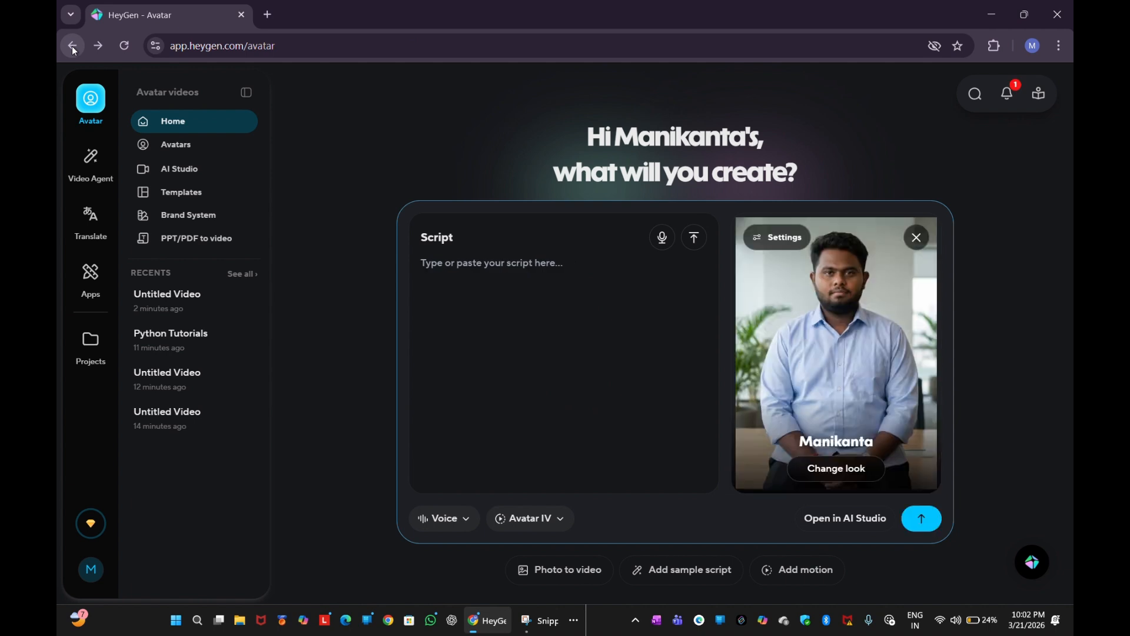
Download the recent formly-Tamil-Japanese translation as a video file from the Translate section
left_click(80, 233)
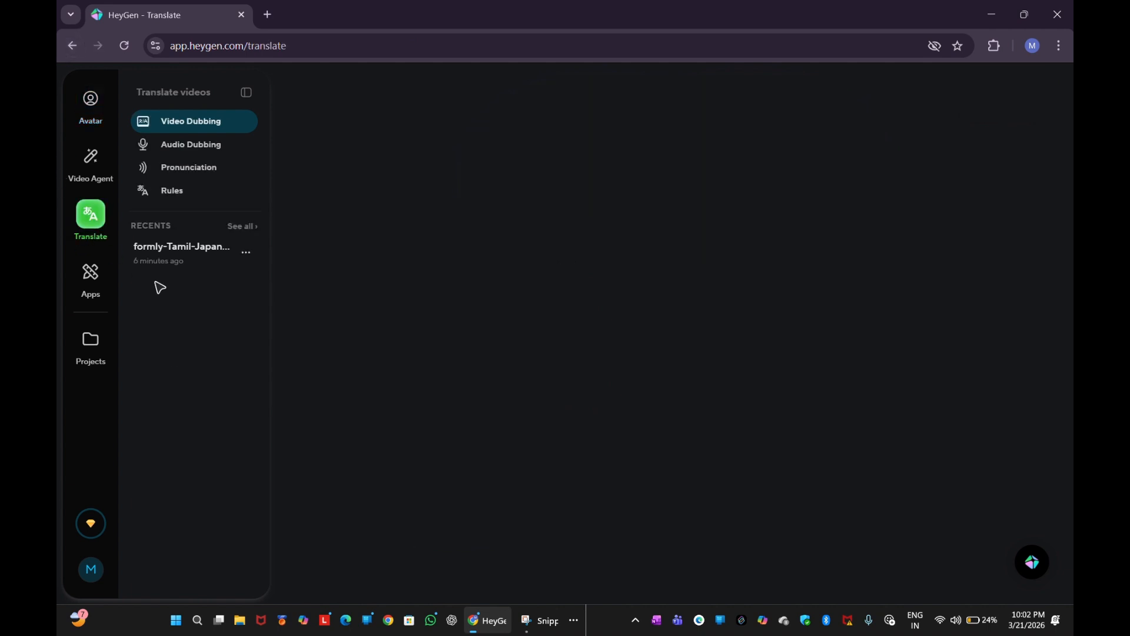
left_click(251, 256)
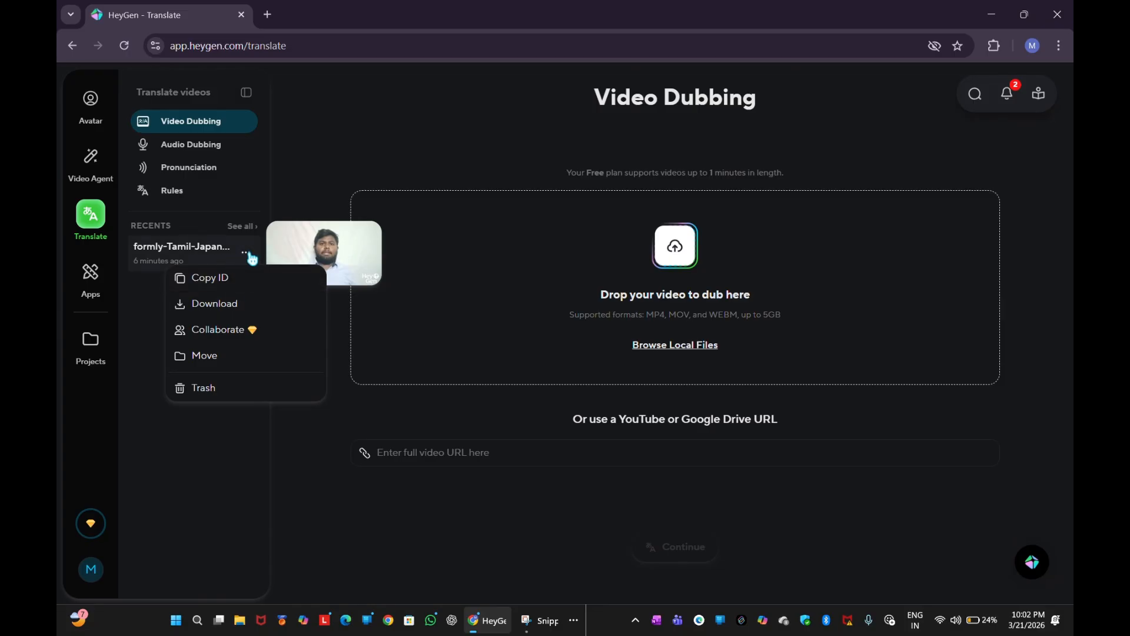
left_click(246, 304)
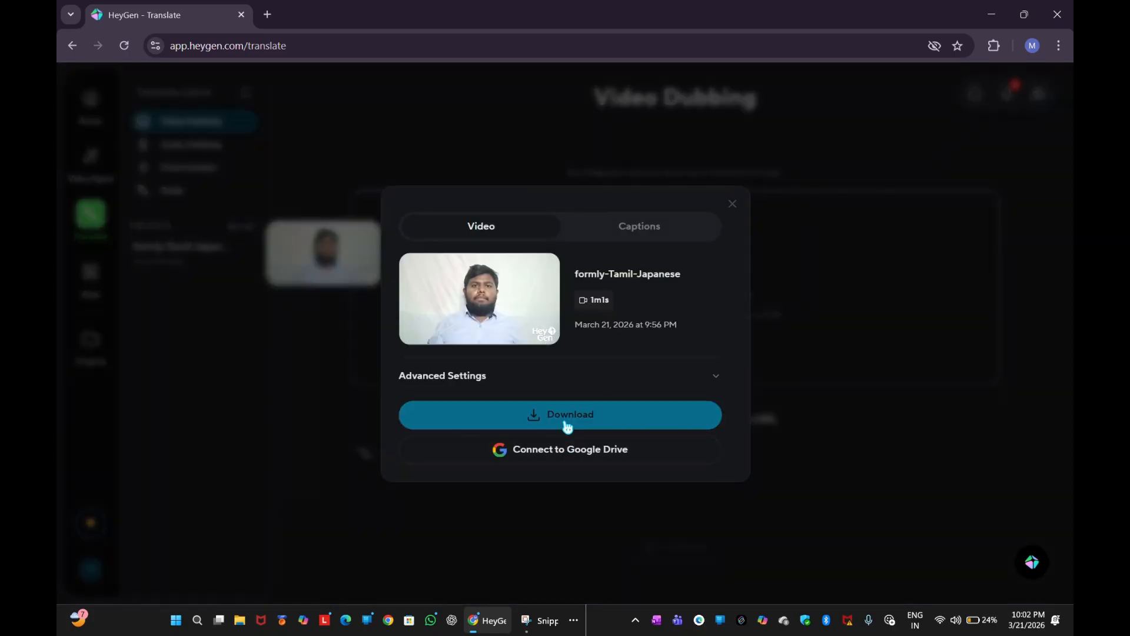
left_click(567, 425)
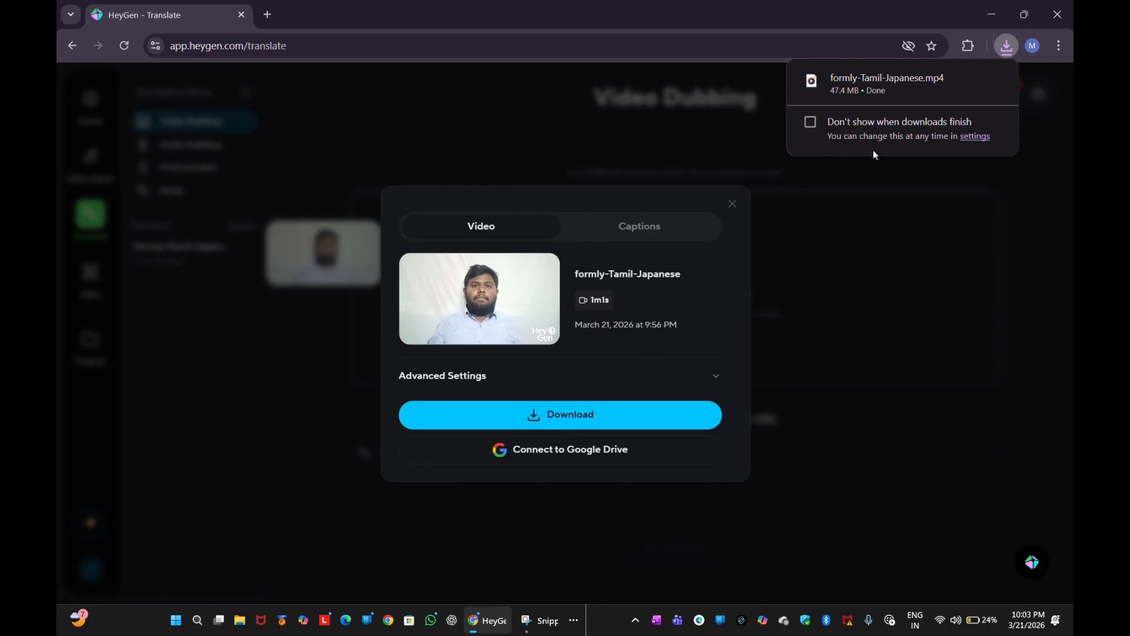
Play the downloaded formly-Tamil-Japanese video from its folder in Media Player, then close the player, folder and download dialog
left_click(968, 86)
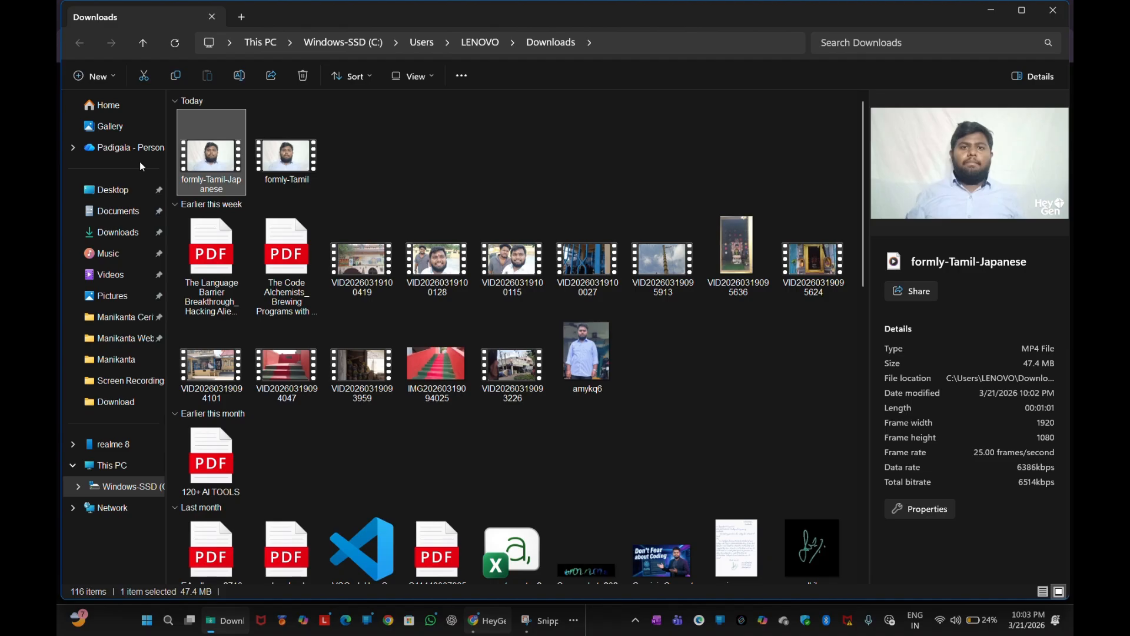
double_click(200, 160)
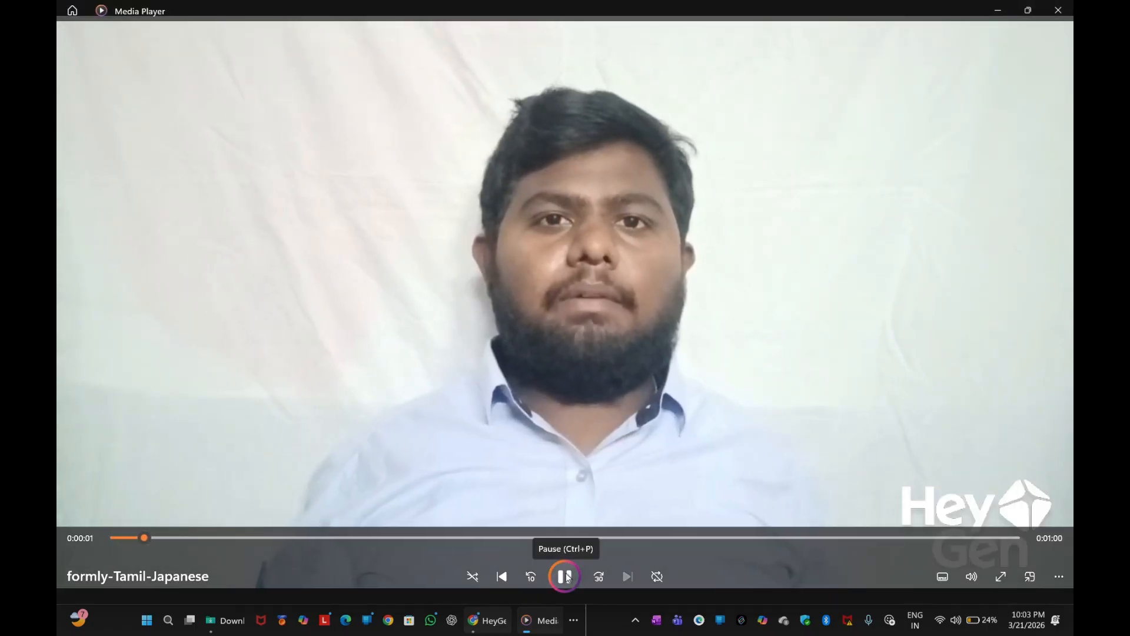
key("XF86AudioRaiseVolume")
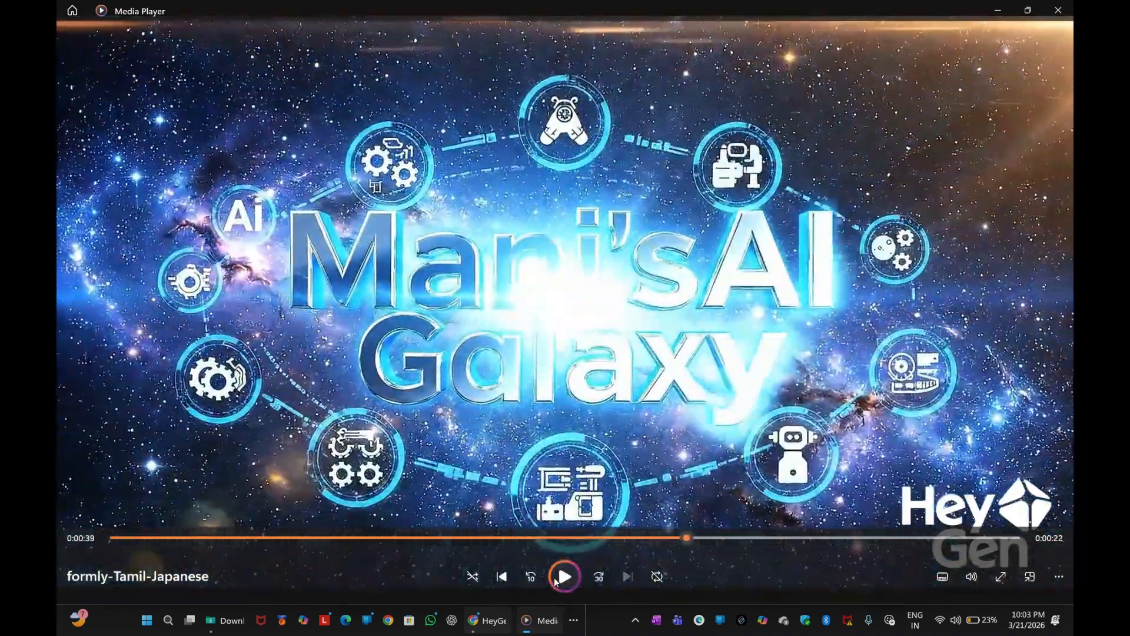
left_click(553, 581)
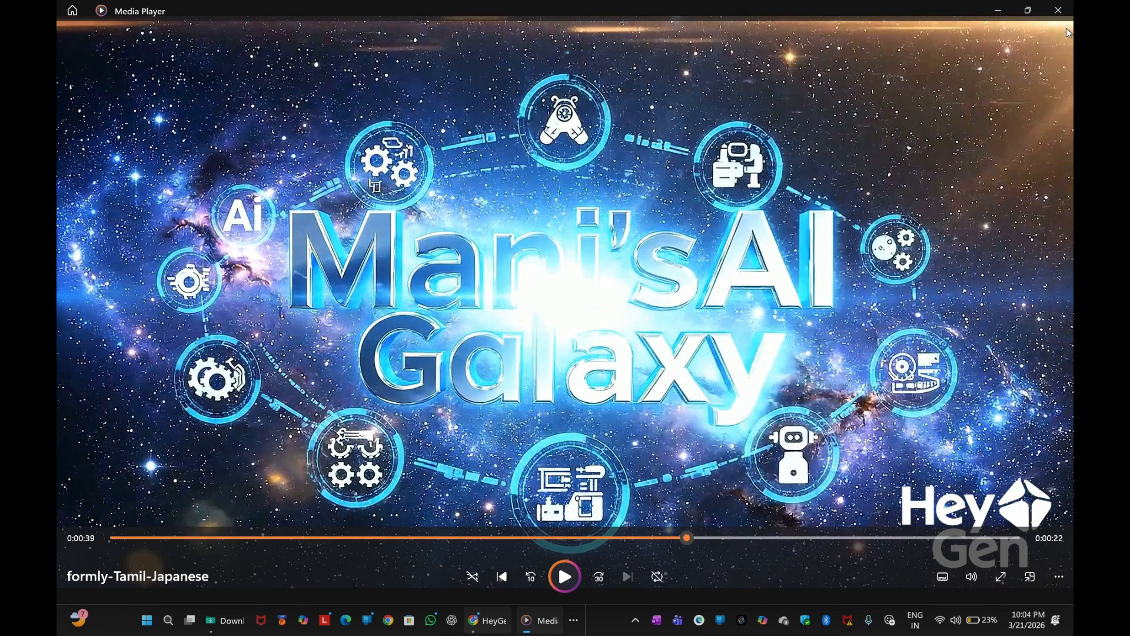
left_click(1059, 10)
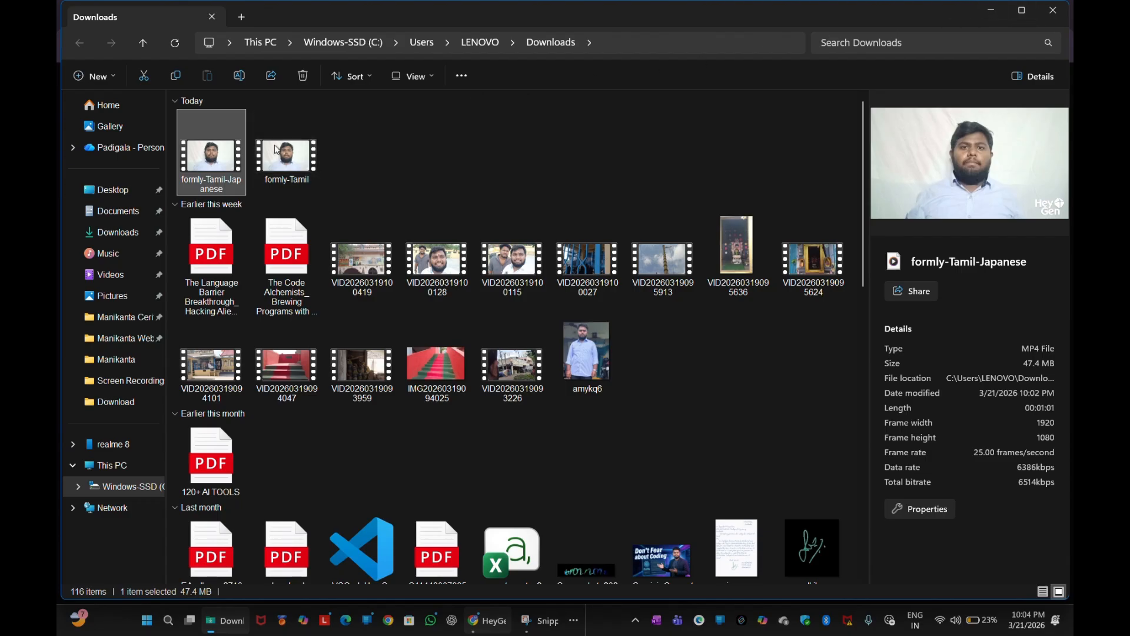
left_click(1055, 9)
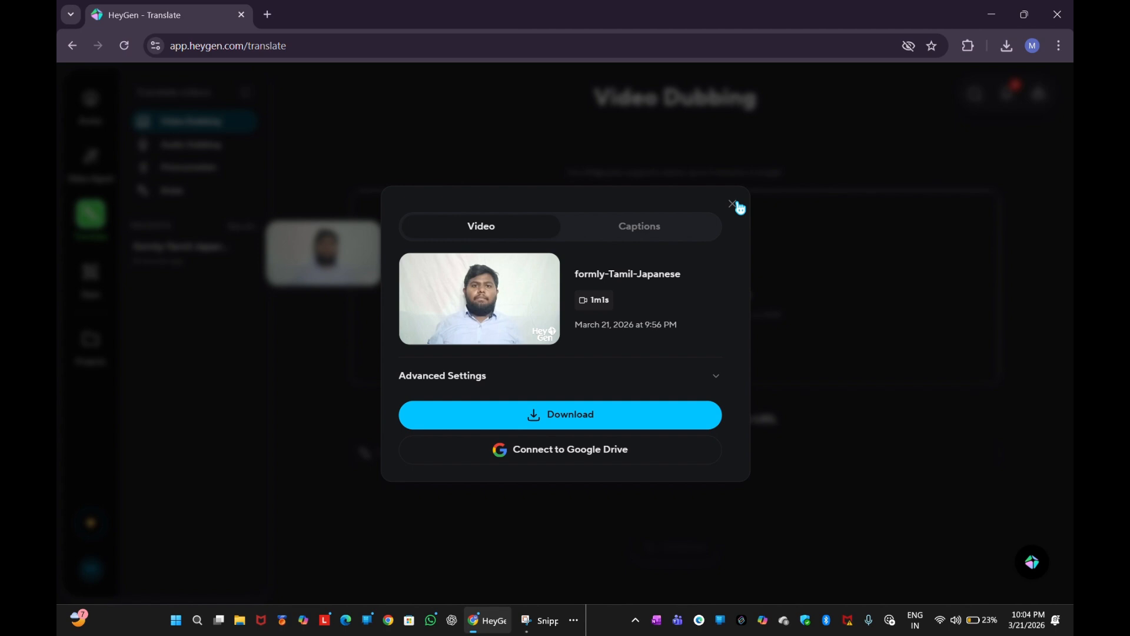
left_click(735, 205)
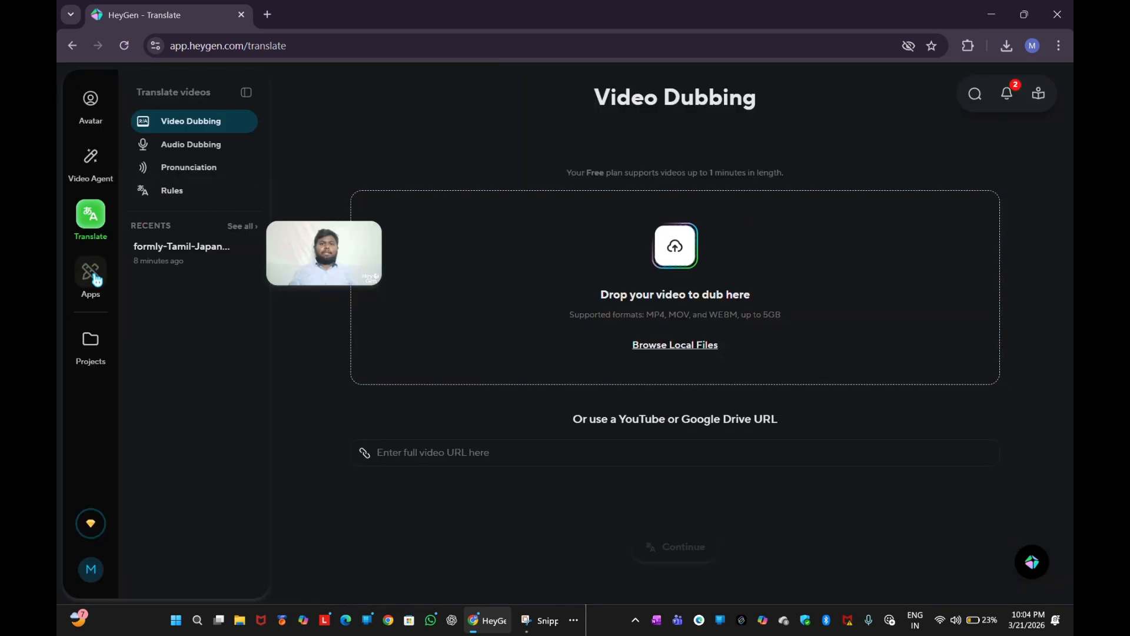
Look over the Apps page with its creation tools and return to the Avatar section
left_click(97, 281)
left_click(99, 109)
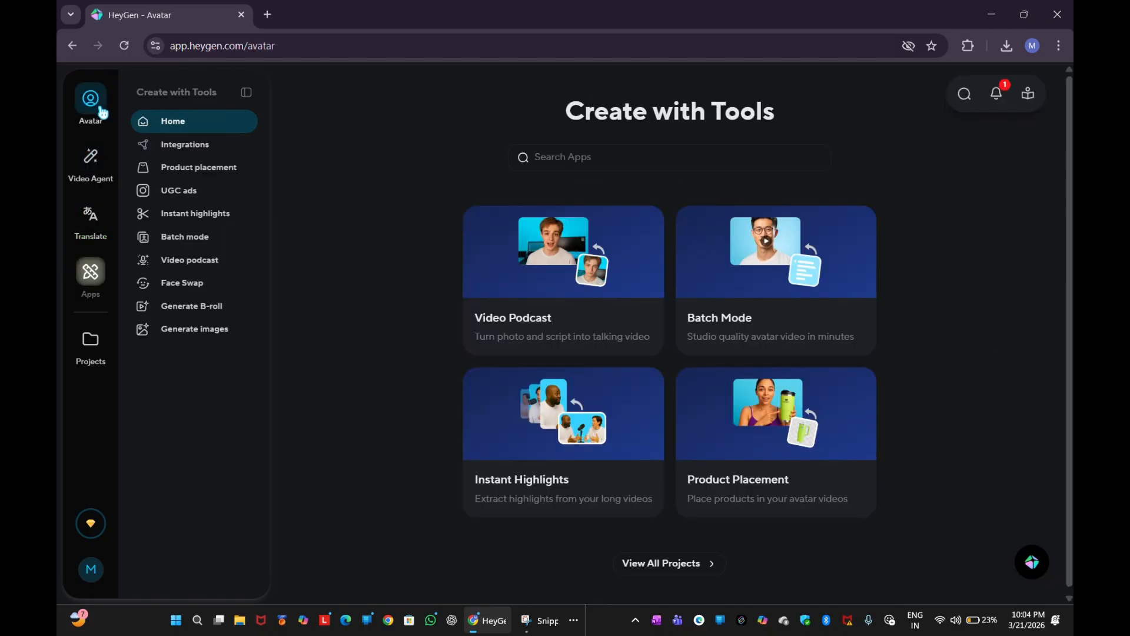